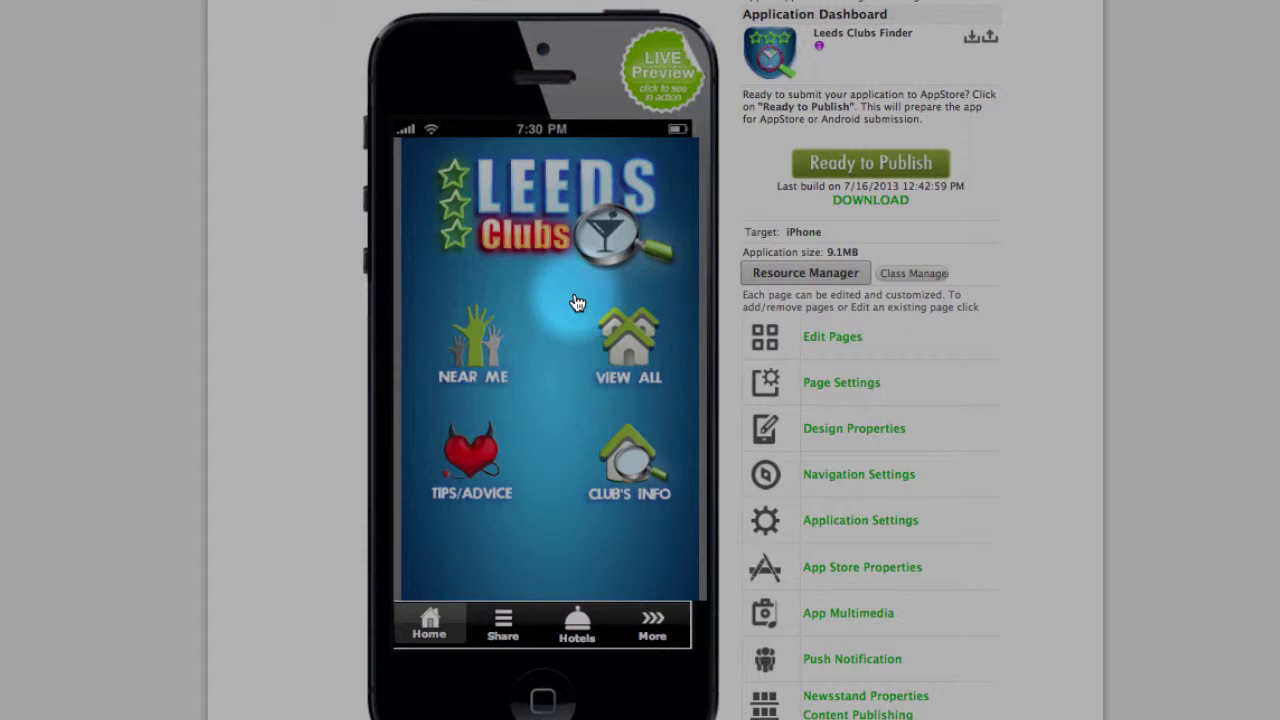
# - Look over the Leeds Clubs Finder dashboard, from the phone preview and simulator note to the list of settings
pyautogui.scroll(-5, 728, 330)
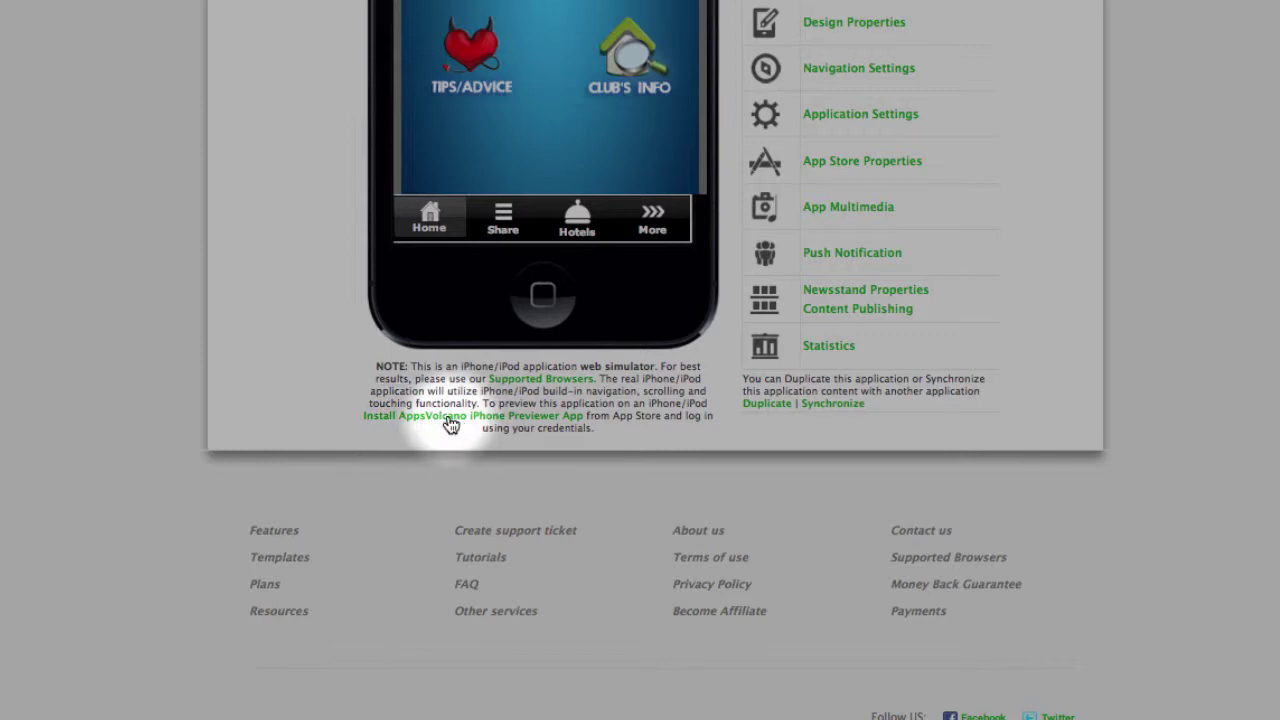
pyautogui.scroll(3, 448, 425)
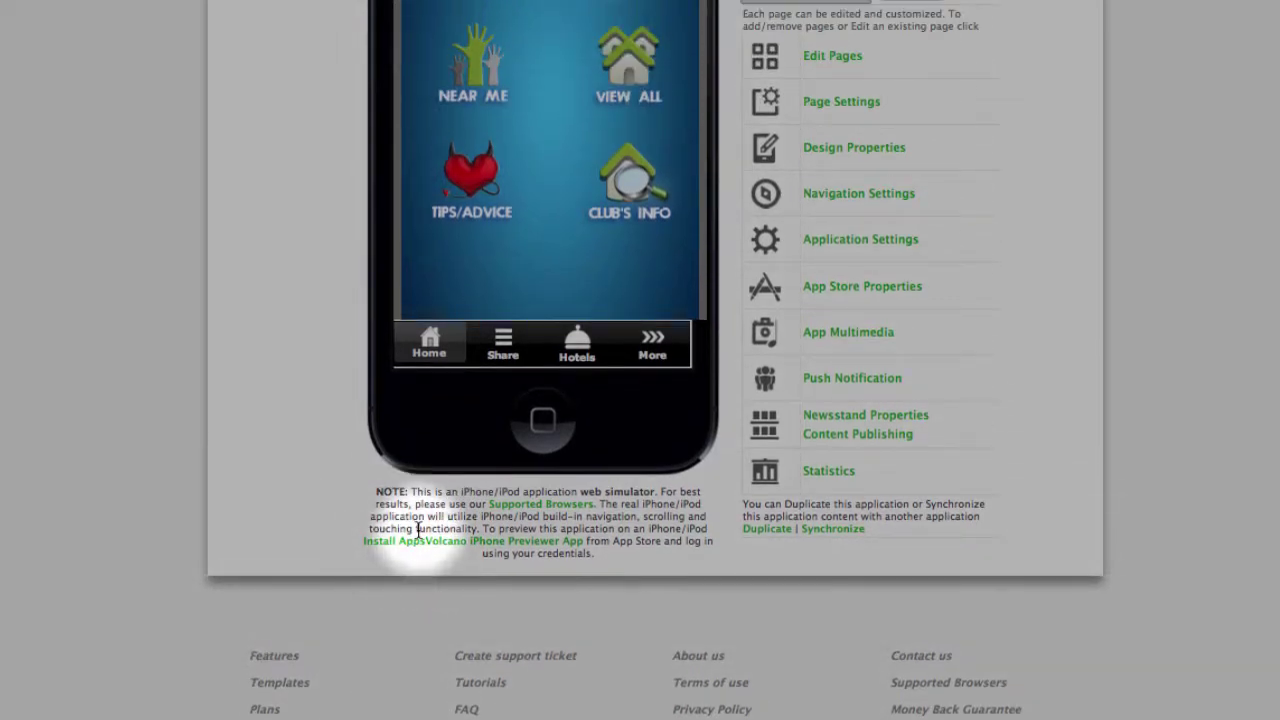
pyautogui.scroll(5, 417, 535)
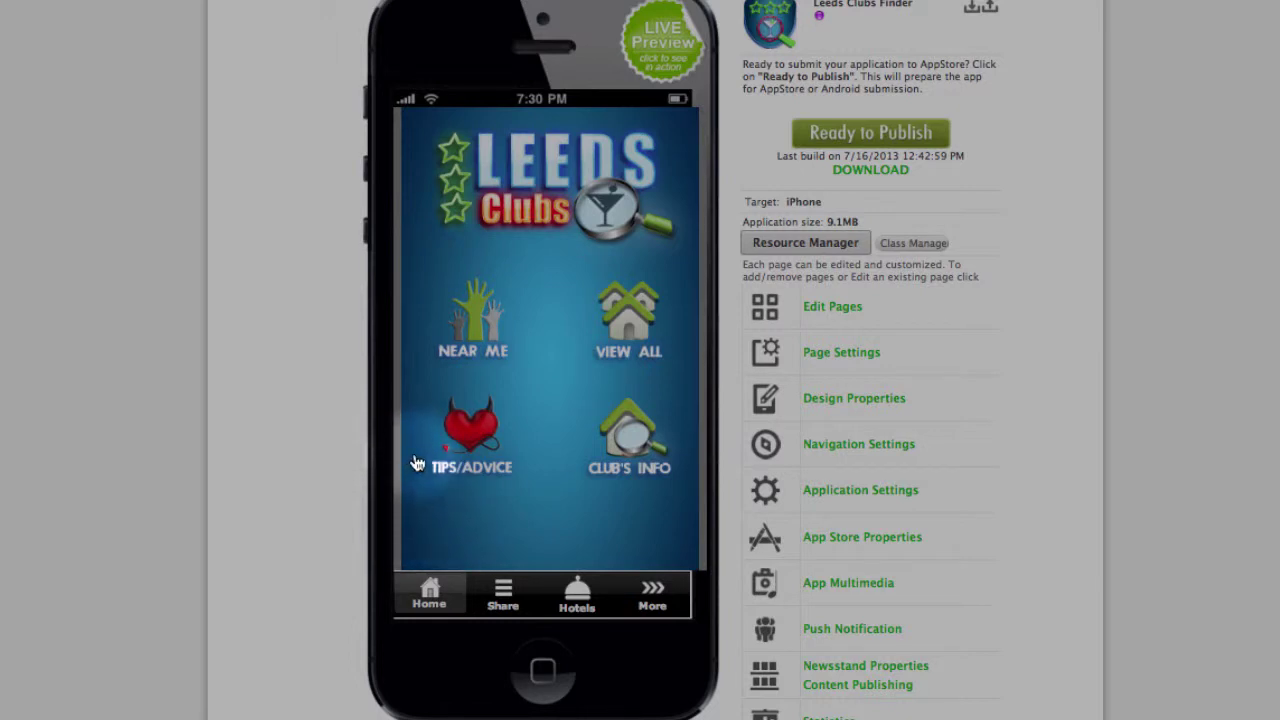
pyautogui.scroll(5, 417, 463)
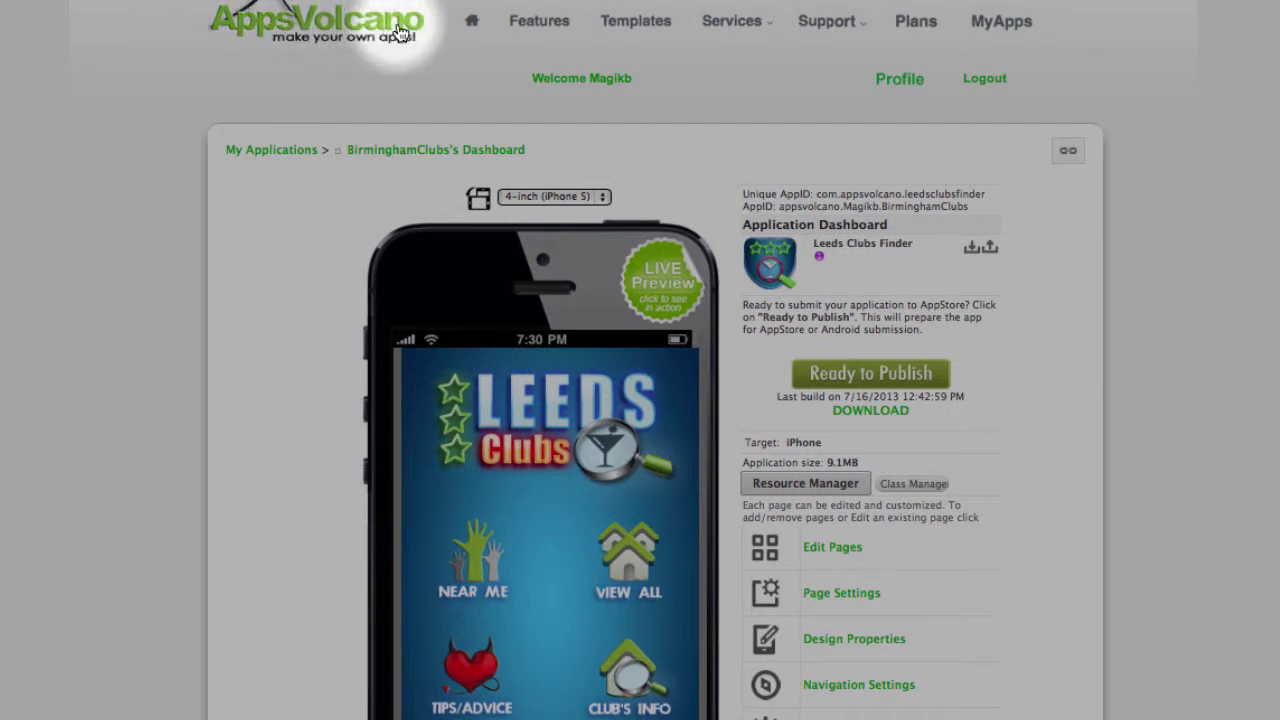
pyautogui.scroll(-3, 447, 391)
pyautogui.scroll(-2, 447, 391)
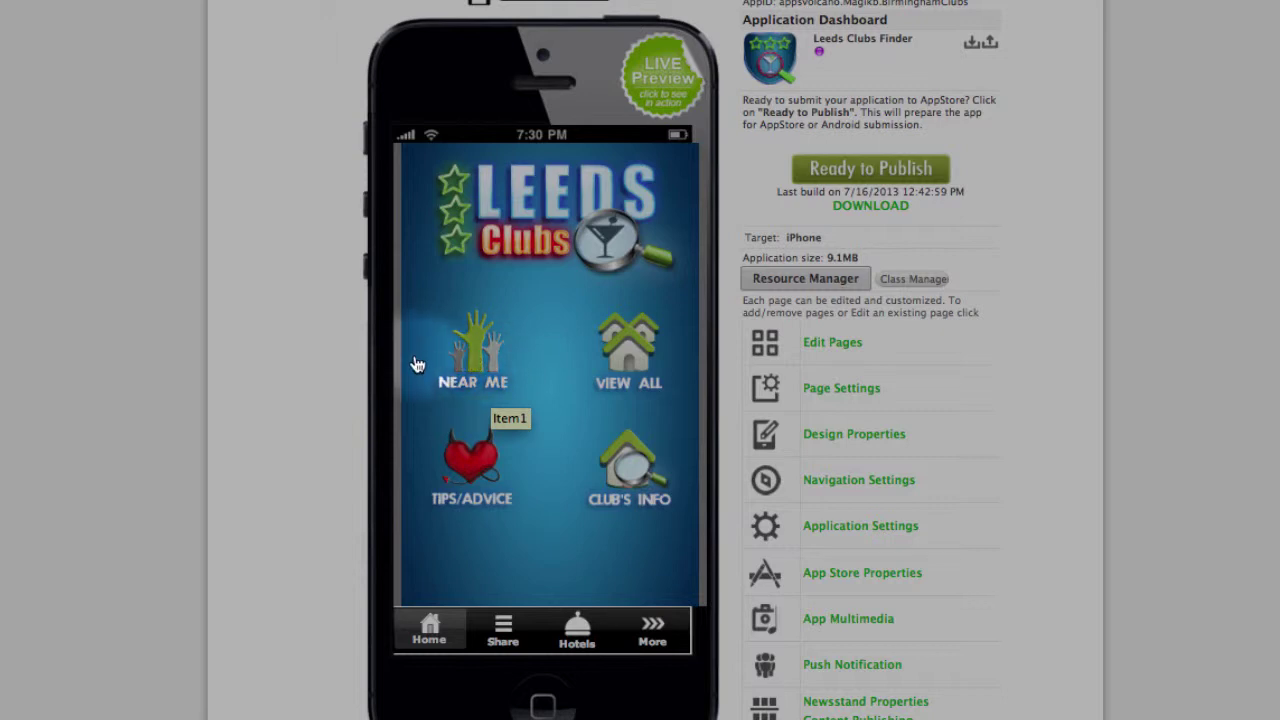
pyautogui.scroll(1, 337, 371)
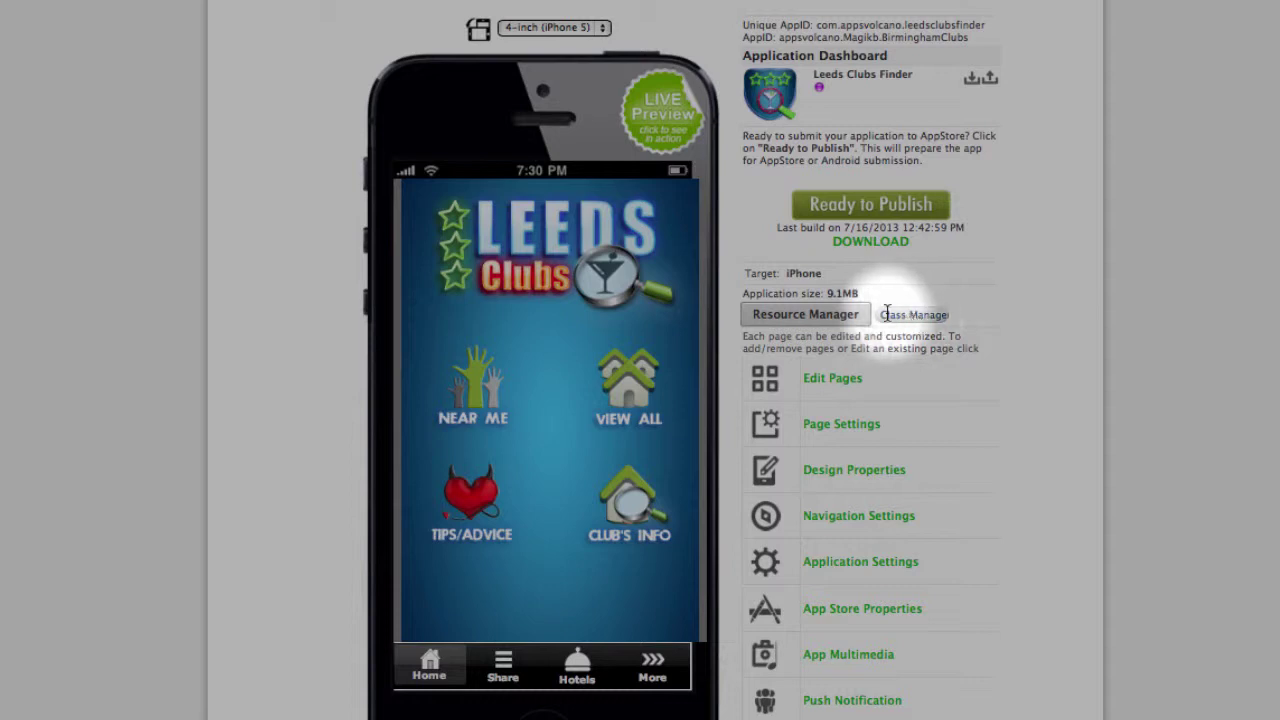
# - Open the Resource Manager, browse its resource files, image gallery and file upload options, and close it
pyautogui.click(800, 318)
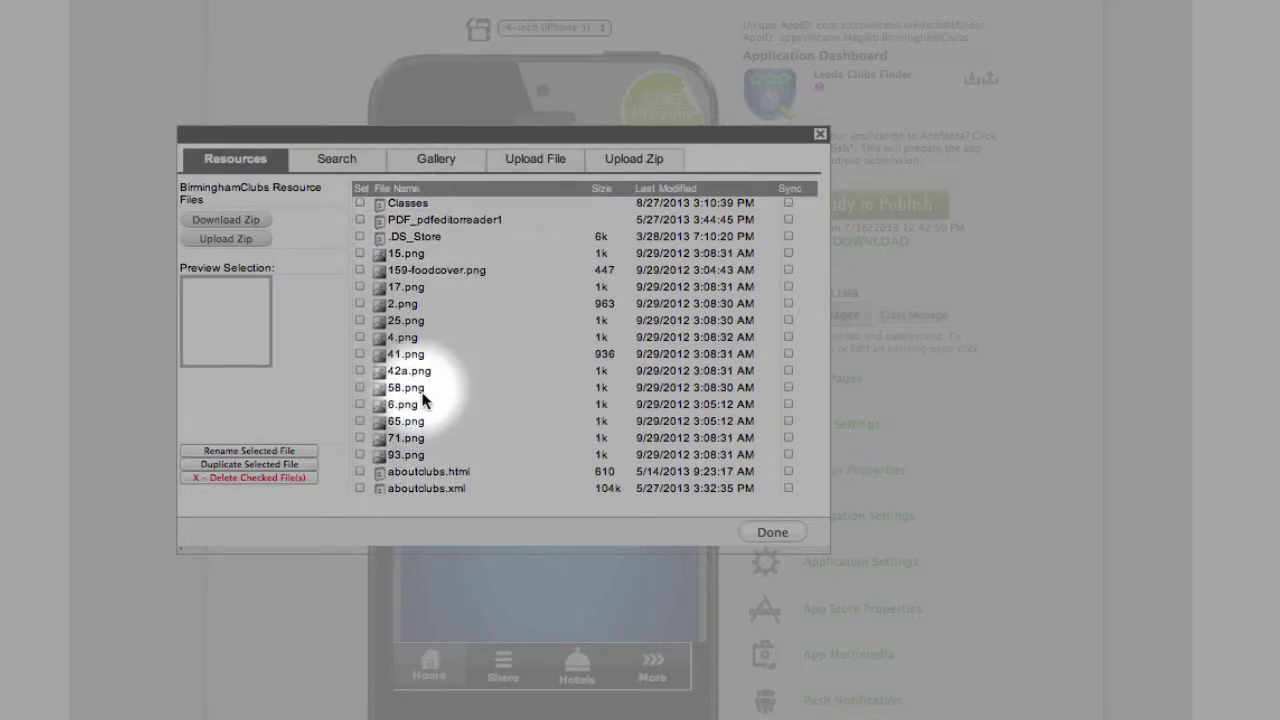
pyautogui.scroll(-10, 423, 400)
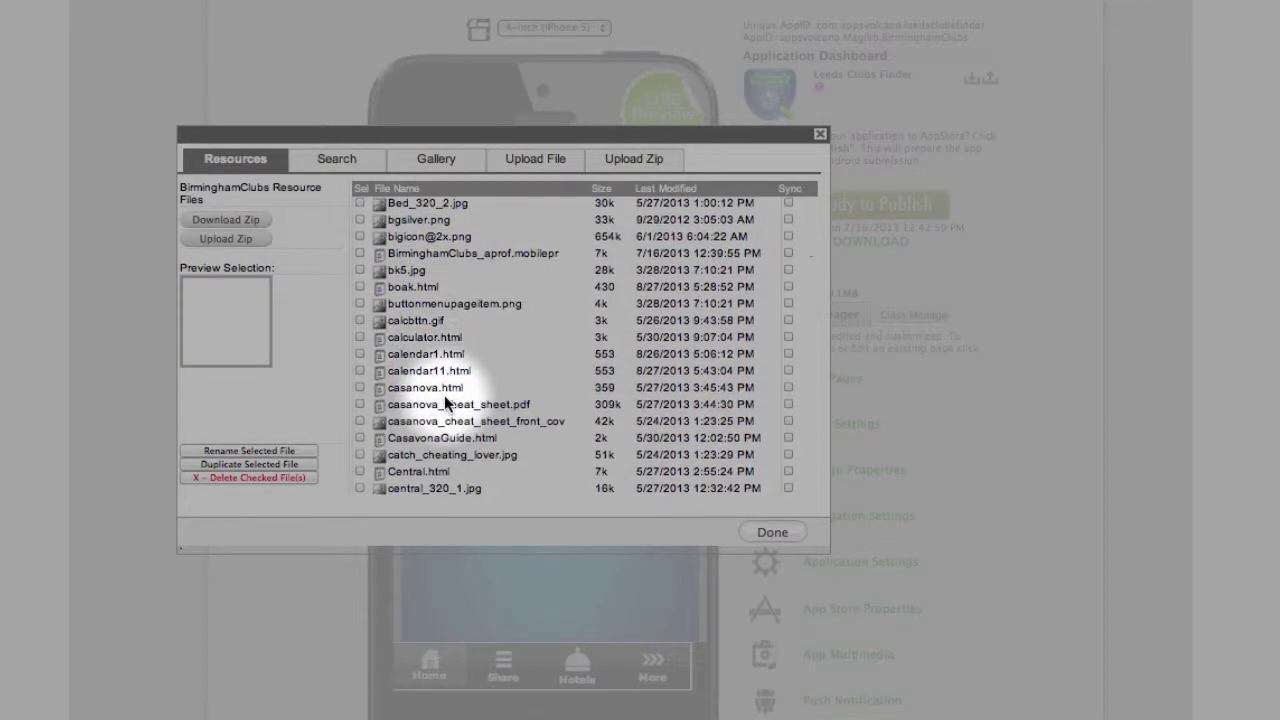
pyautogui.scroll(1, 440, 316)
pyautogui.scroll(10, 440, 316)
pyautogui.click(440, 162)
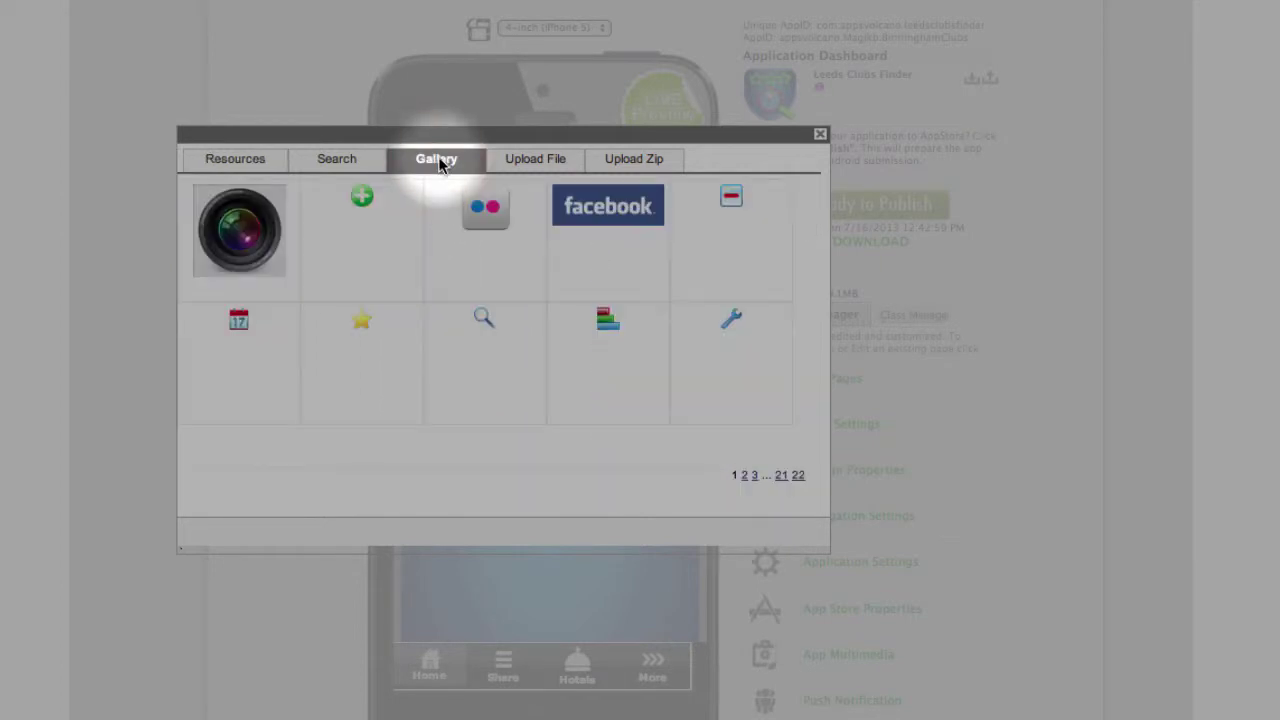
pyautogui.click(538, 162)
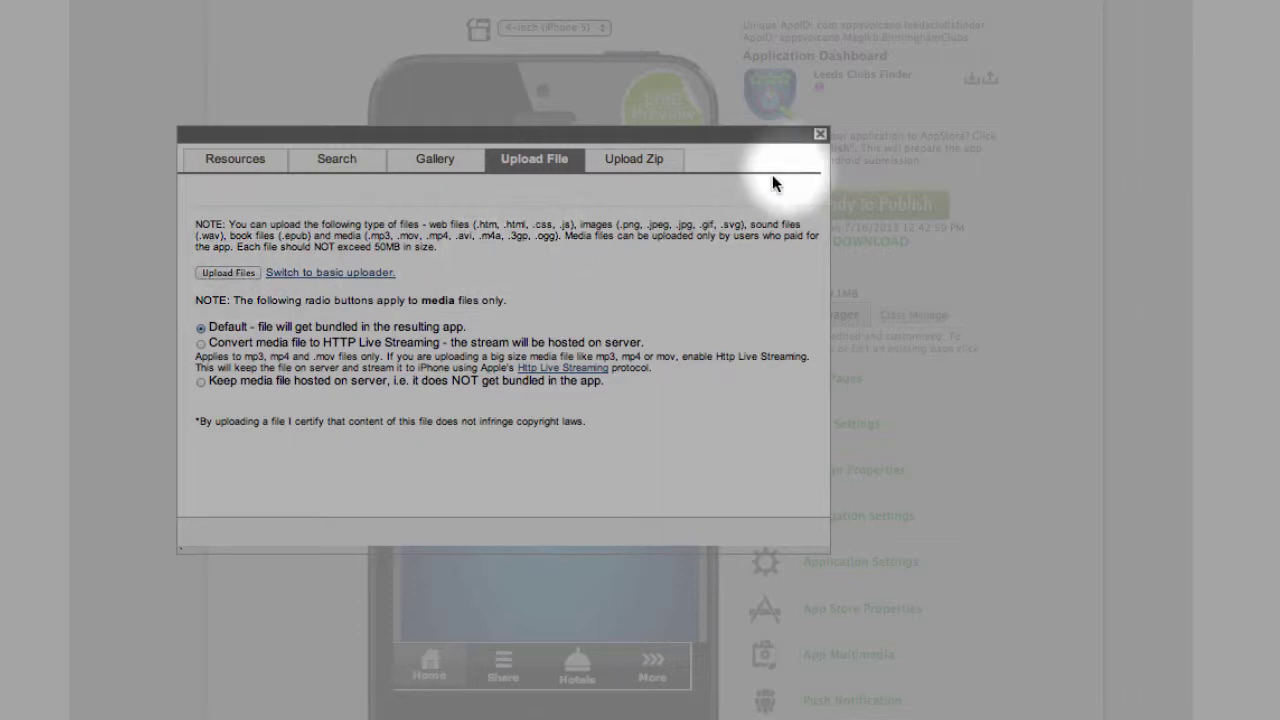
pyautogui.click(820, 134)
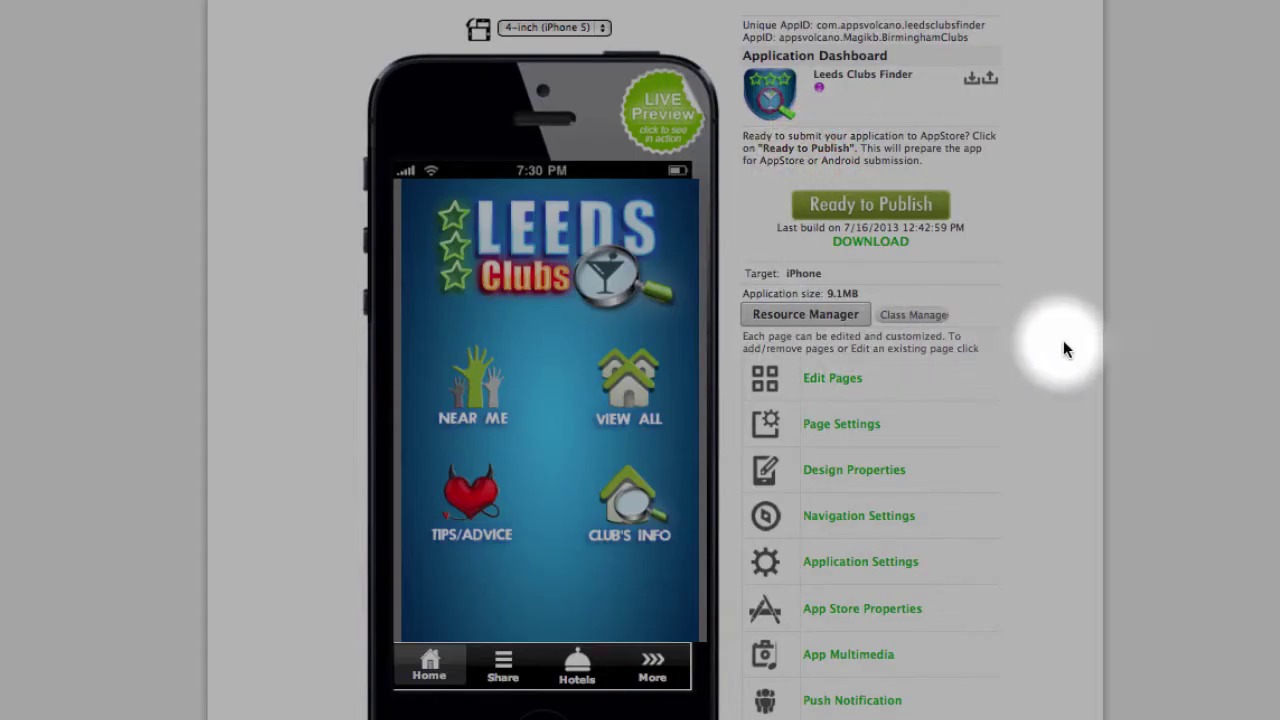
# - Open the application's duplication options and choose Native Android as the target platform for the copy
pyautogui.scroll(-5, 1058, 349)
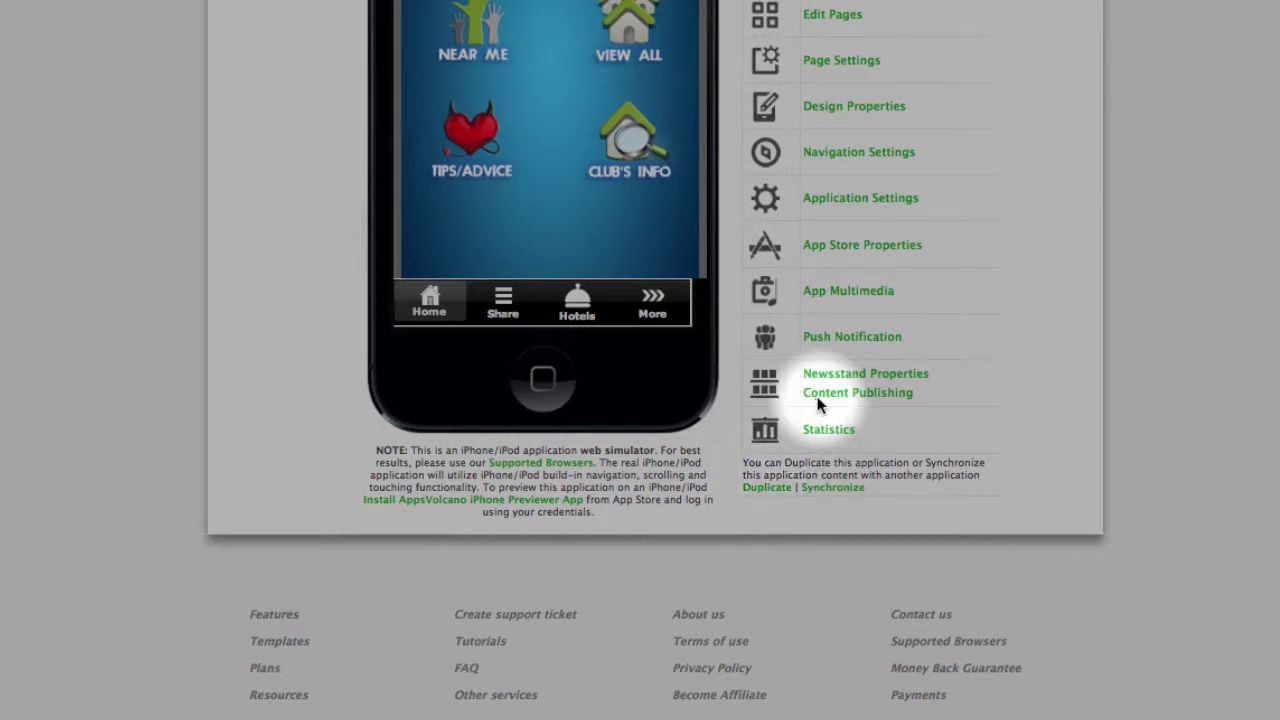
pyautogui.scroll(4, 818, 399)
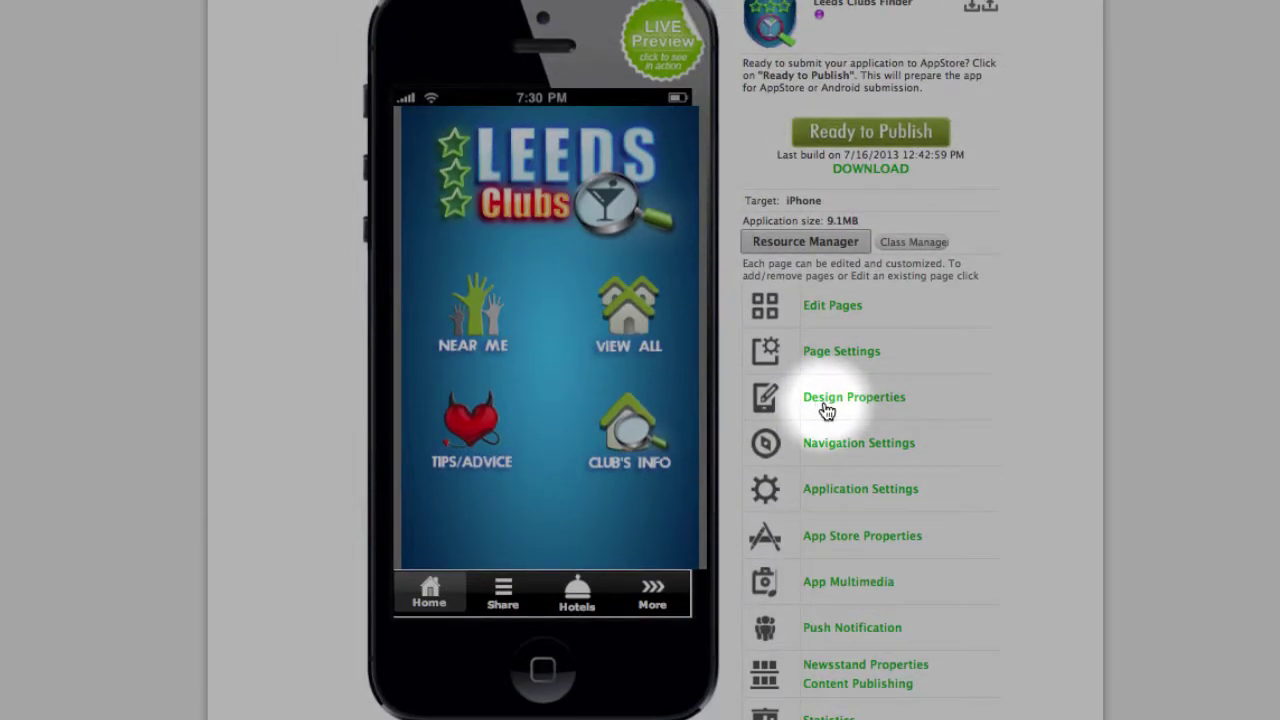
pyautogui.scroll(1, 823, 410)
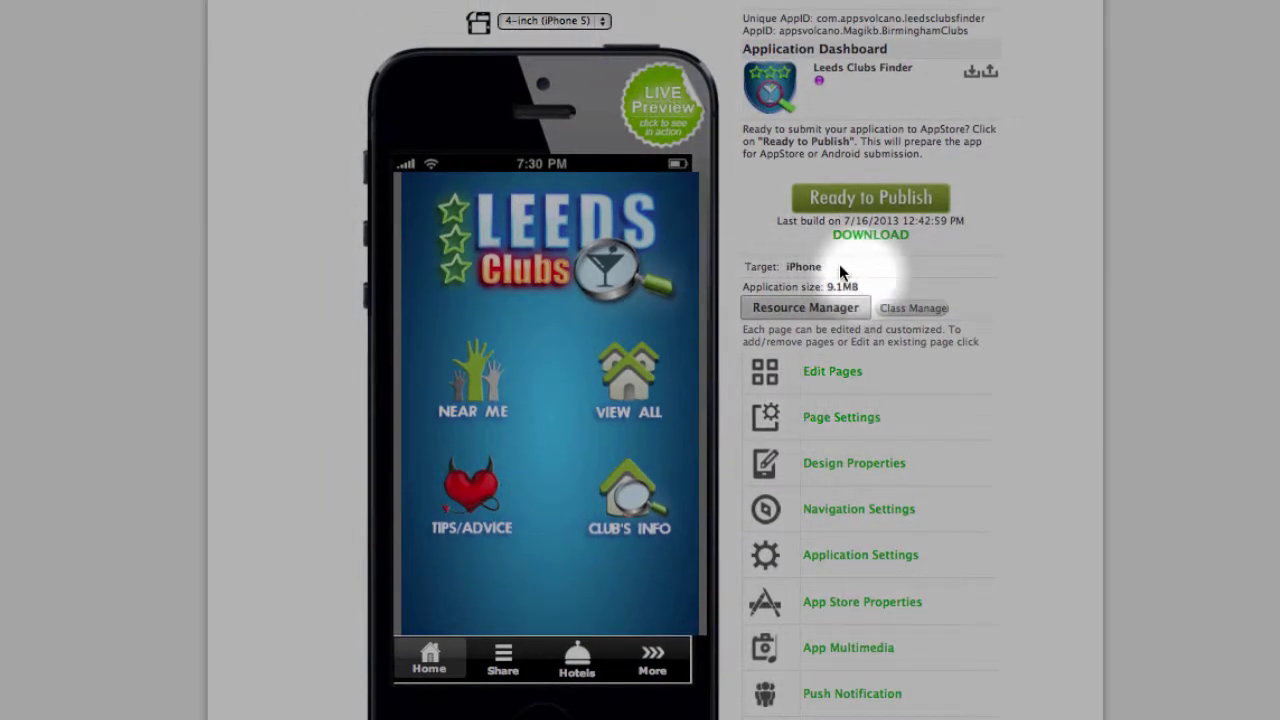
pyautogui.scroll(-1, 995, 305)
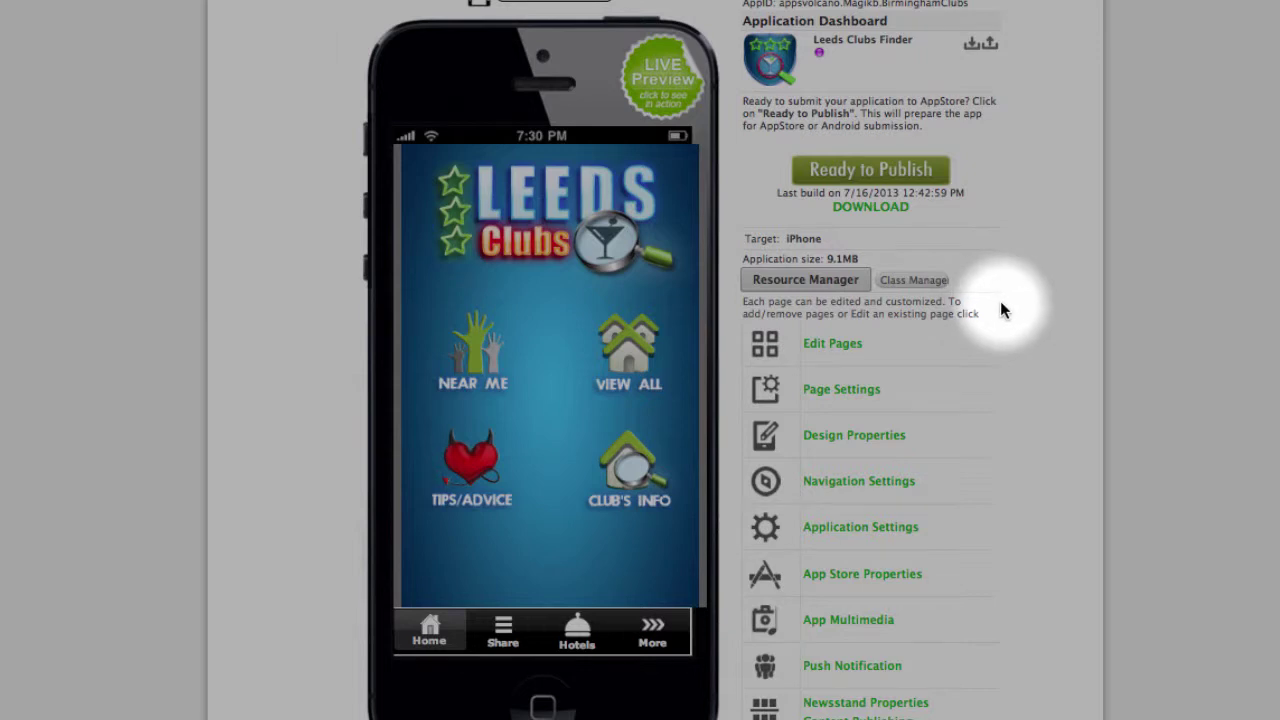
pyautogui.scroll(-3, 1000, 301)
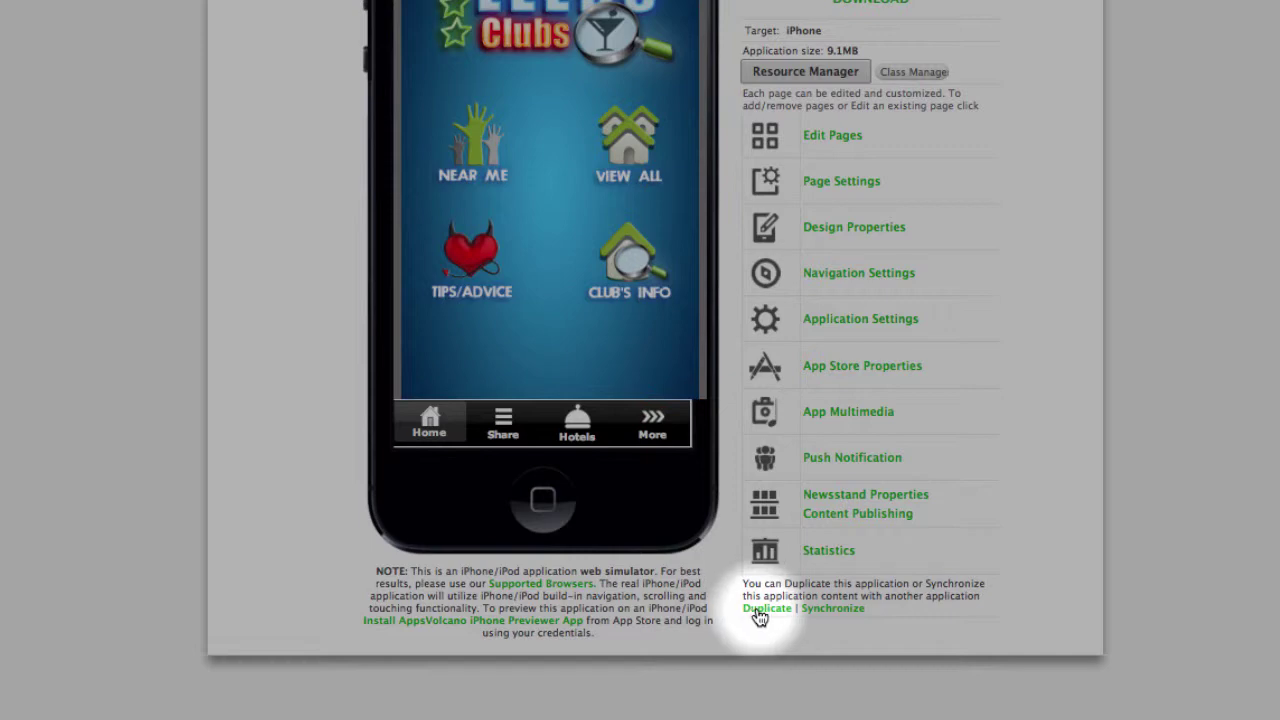
pyautogui.click(776, 614)
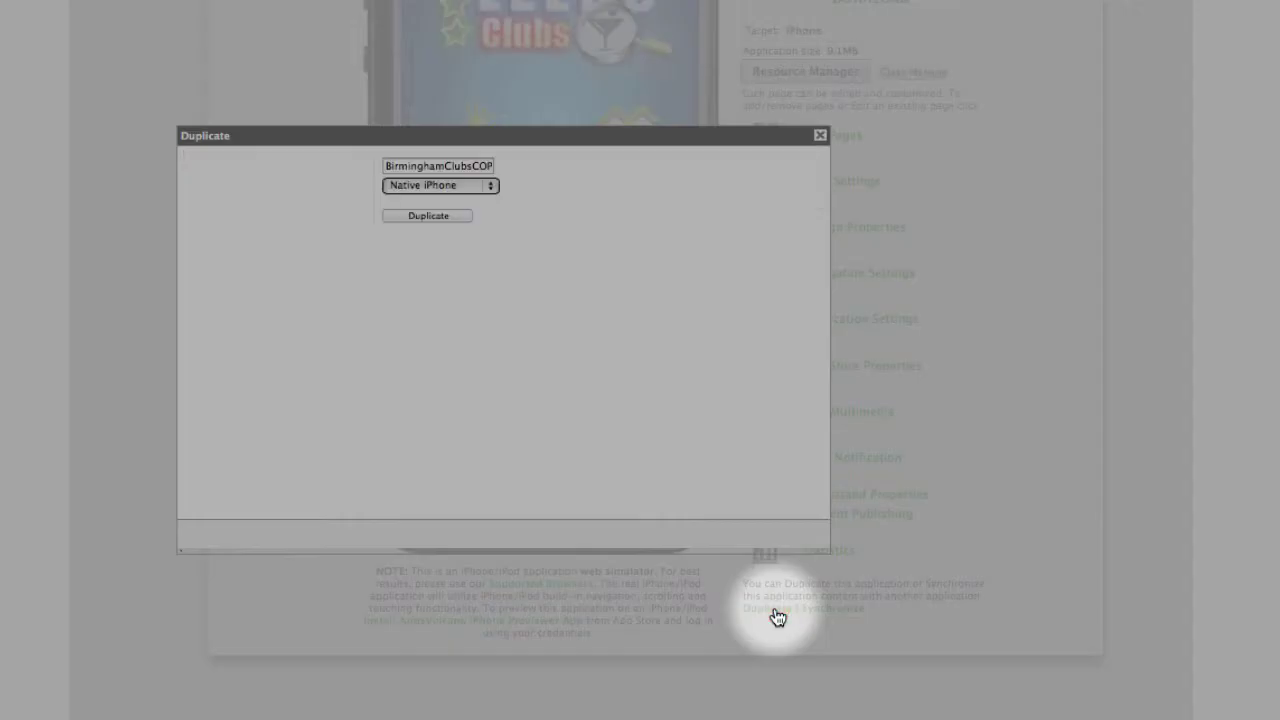
pyautogui.click(487, 187)
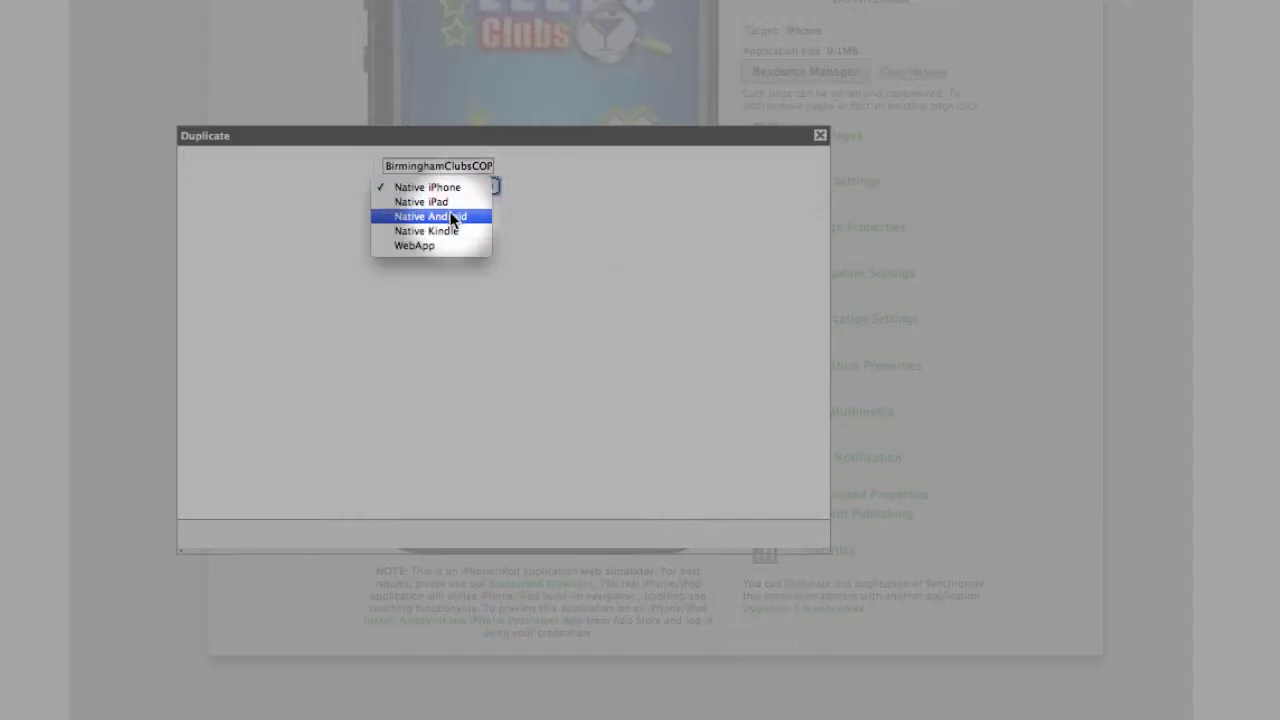
pyautogui.click(450, 216)
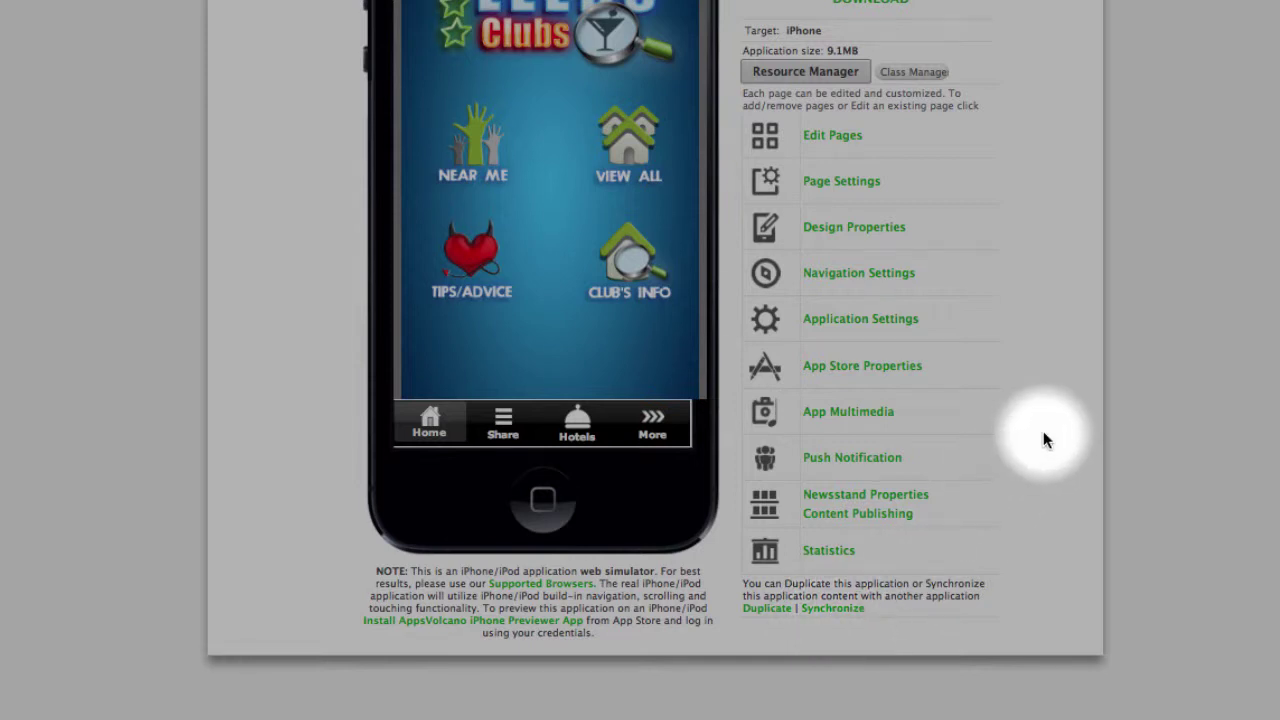
# - Preview the tab2.html and tab3.html pages from the application's page list
pyautogui.scroll(1, 1043, 431)
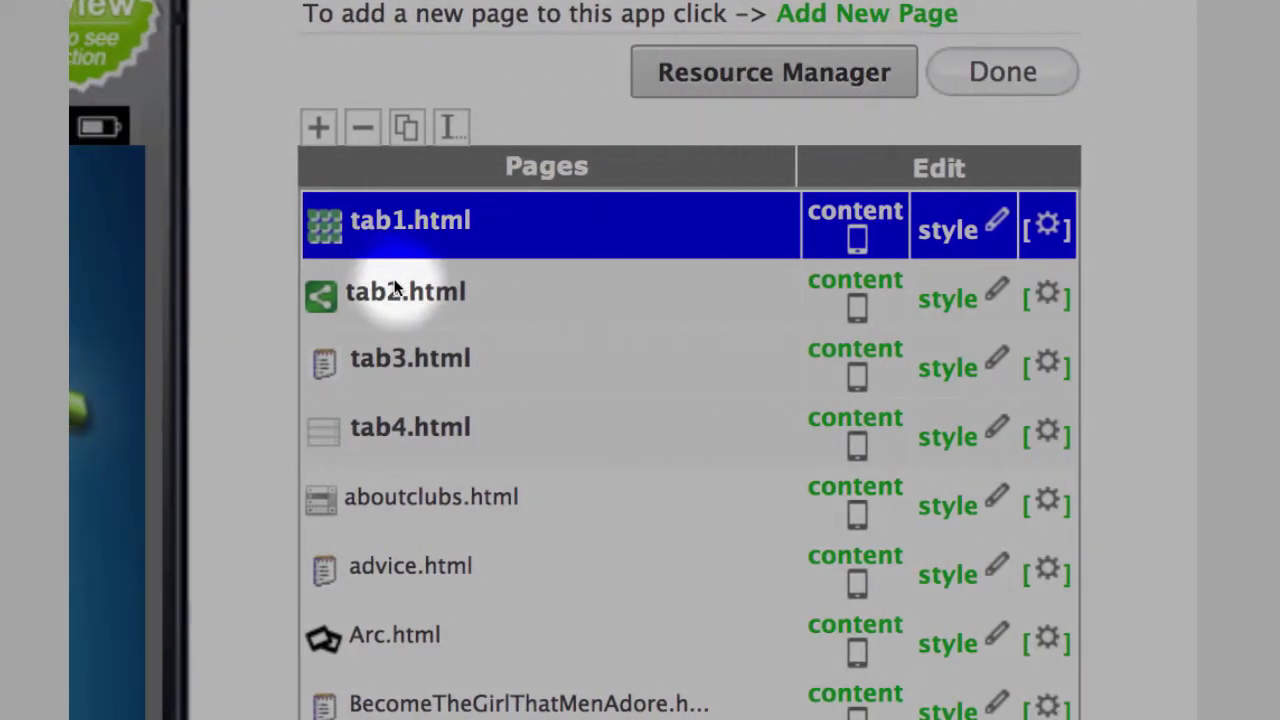
pyautogui.click(398, 290)
pyautogui.click(433, 362)
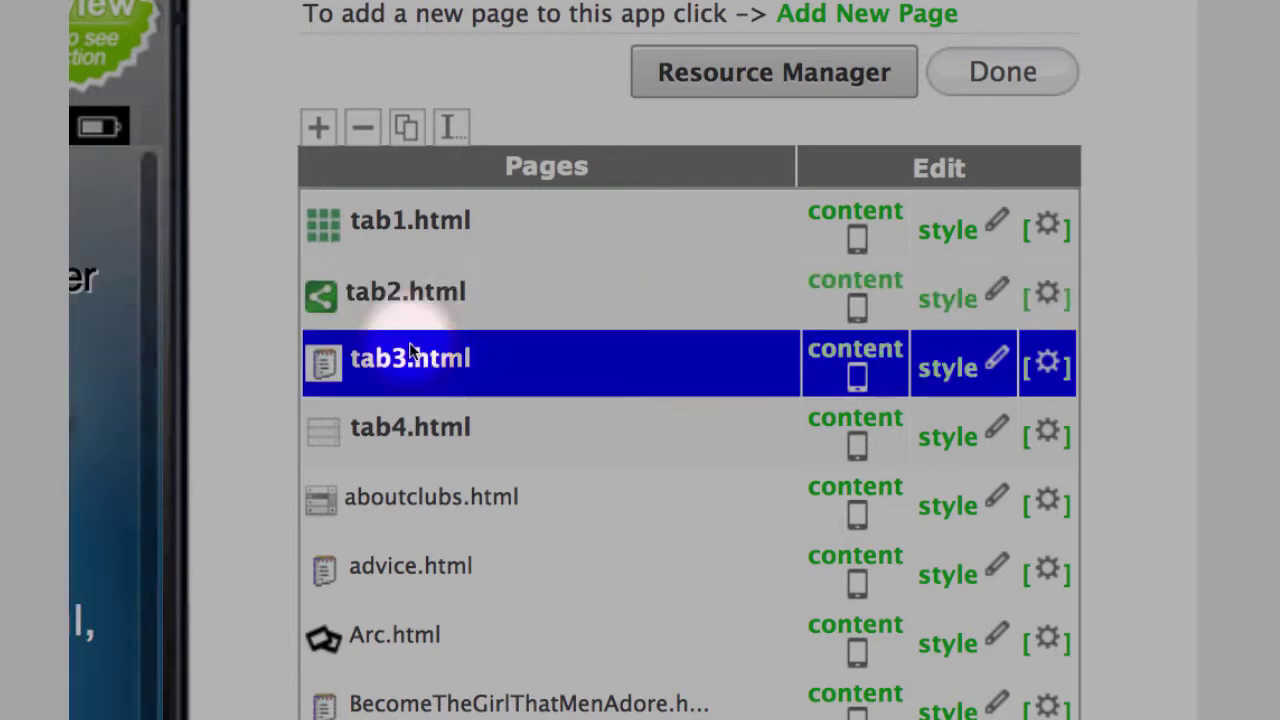
# - Open the content of tab1.html, examine its button menu settings and image properties, and return to the page list
pyautogui.click(410, 230)
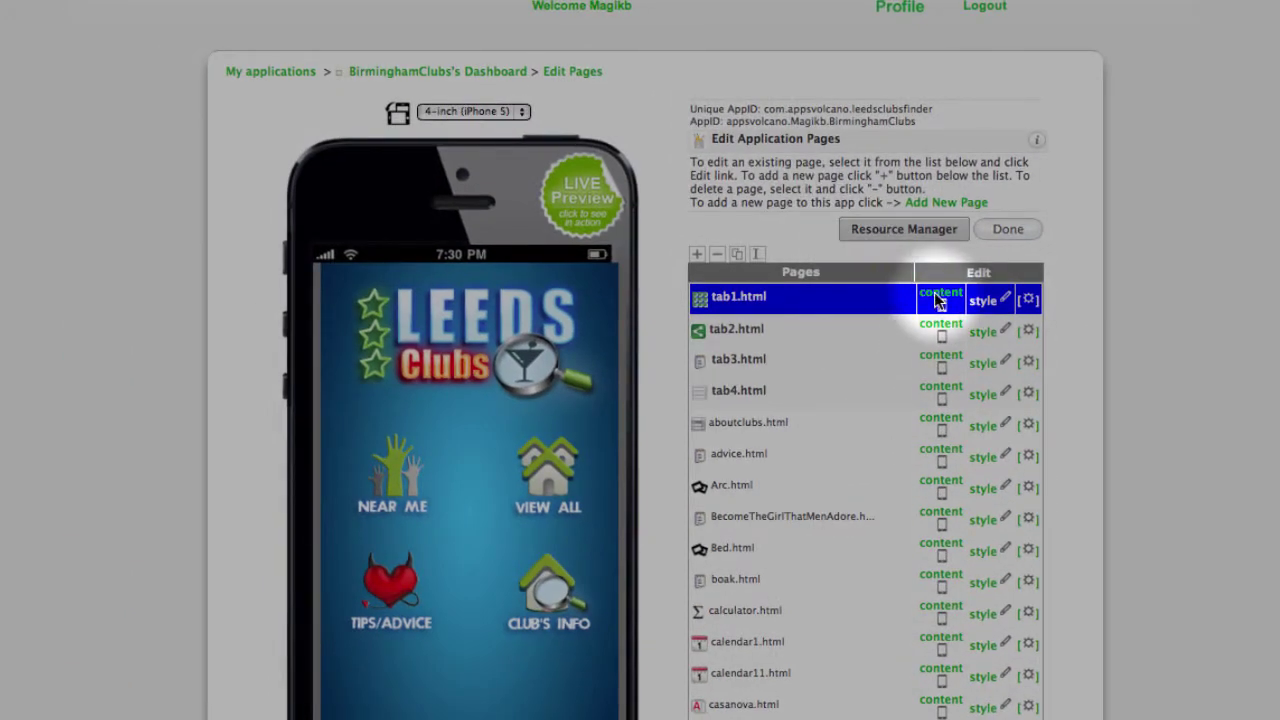
pyautogui.click(936, 297)
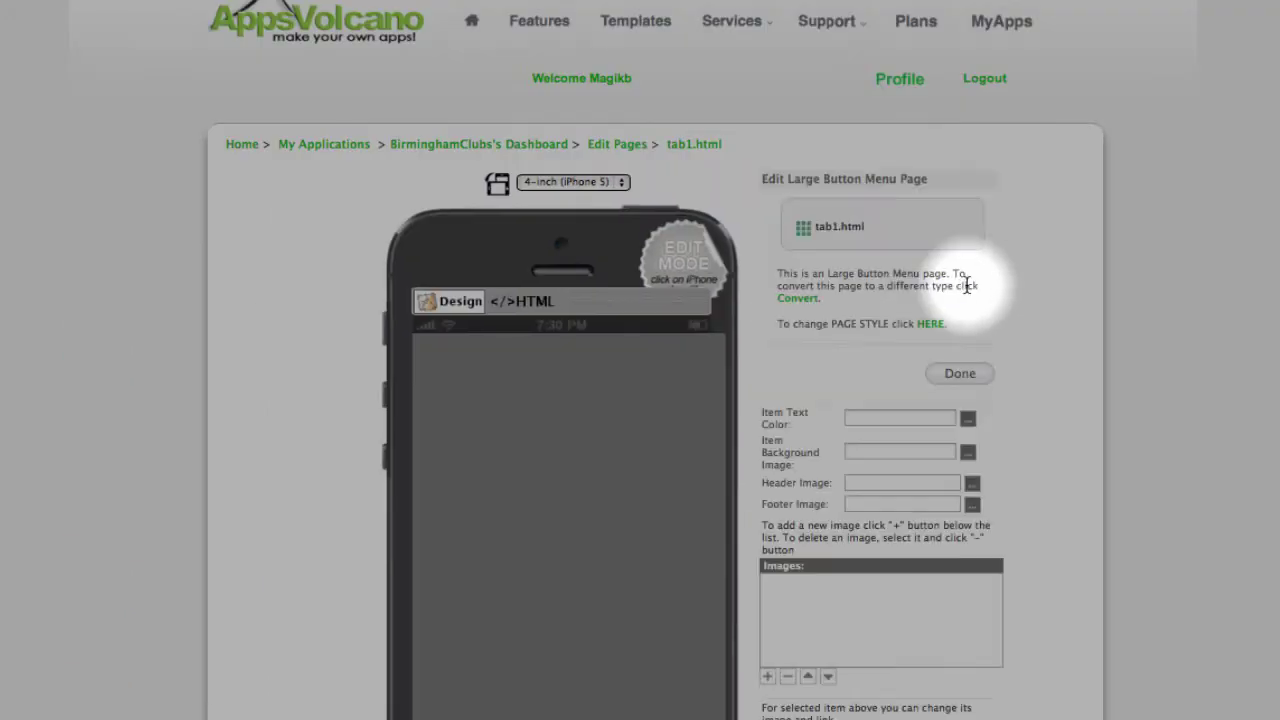
pyautogui.scroll(-3, 967, 282)
pyautogui.scroll(2, 1091, 328)
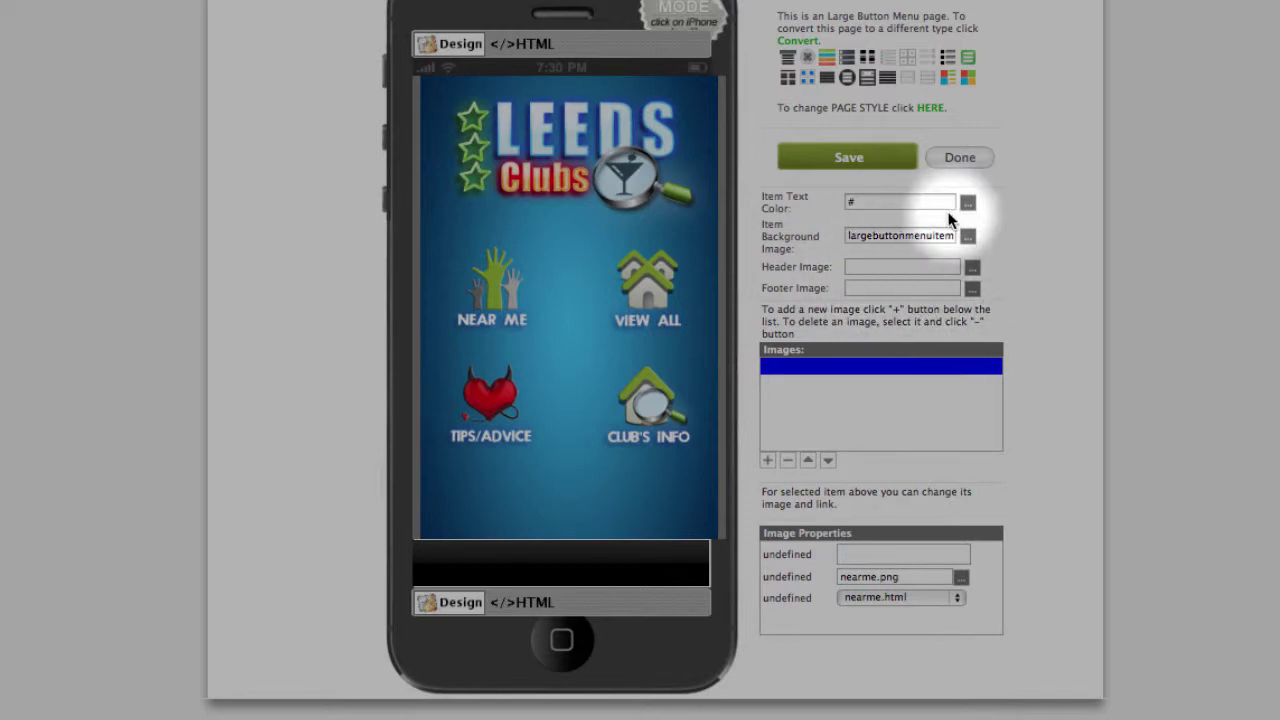
pyautogui.click(962, 160)
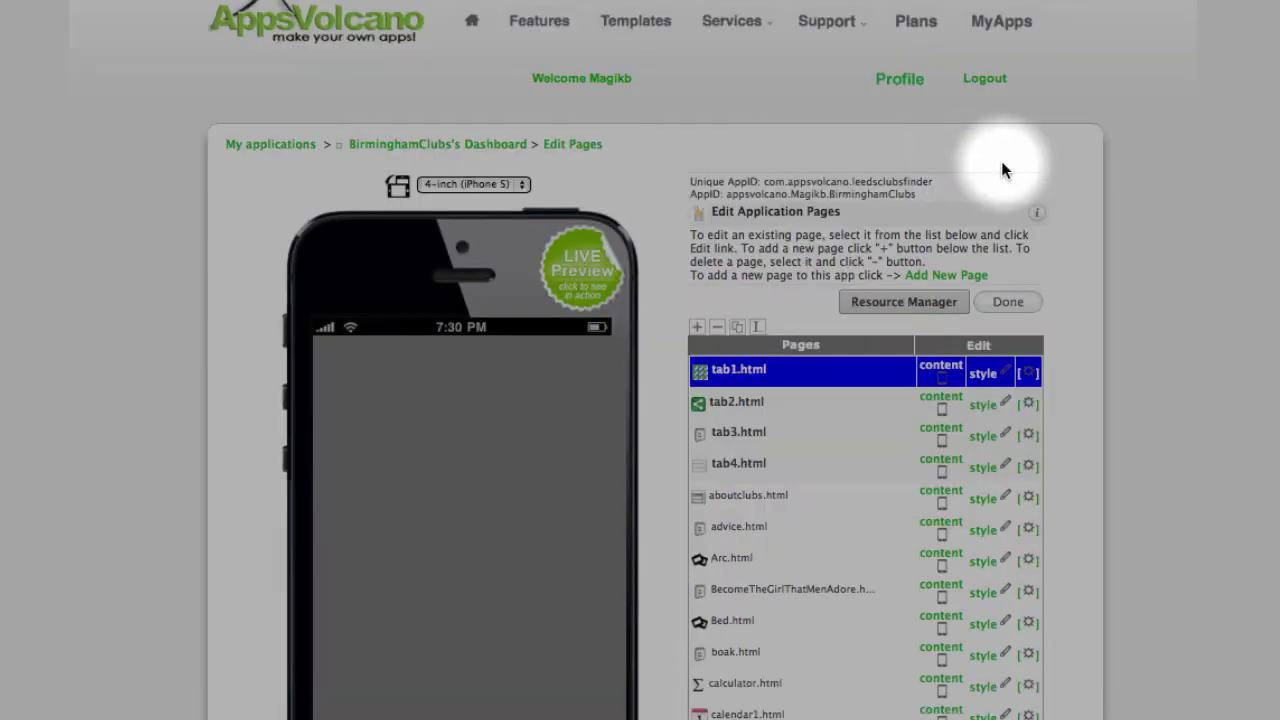
# - Preview the tab1.html to tab4.html pages and select aboutclubs.html, advice.html and Arc.html in turn
pyautogui.scroll(-3, 1001, 161)
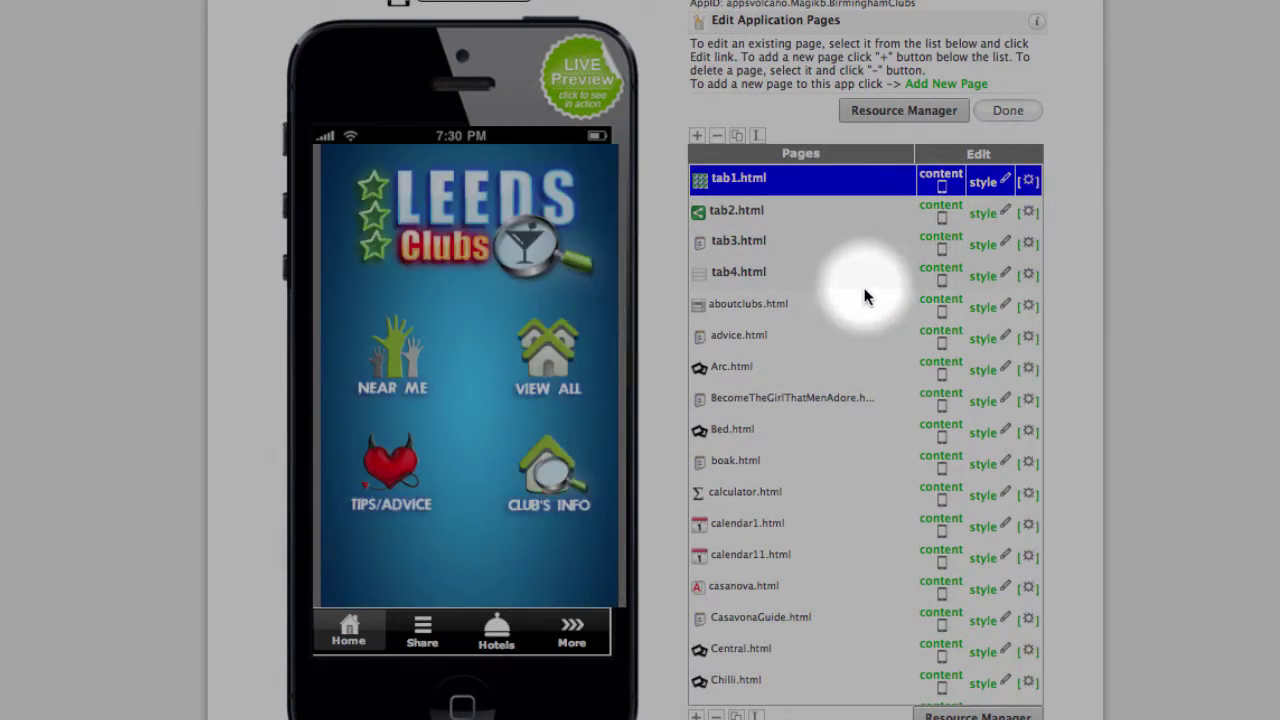
pyautogui.click(743, 211)
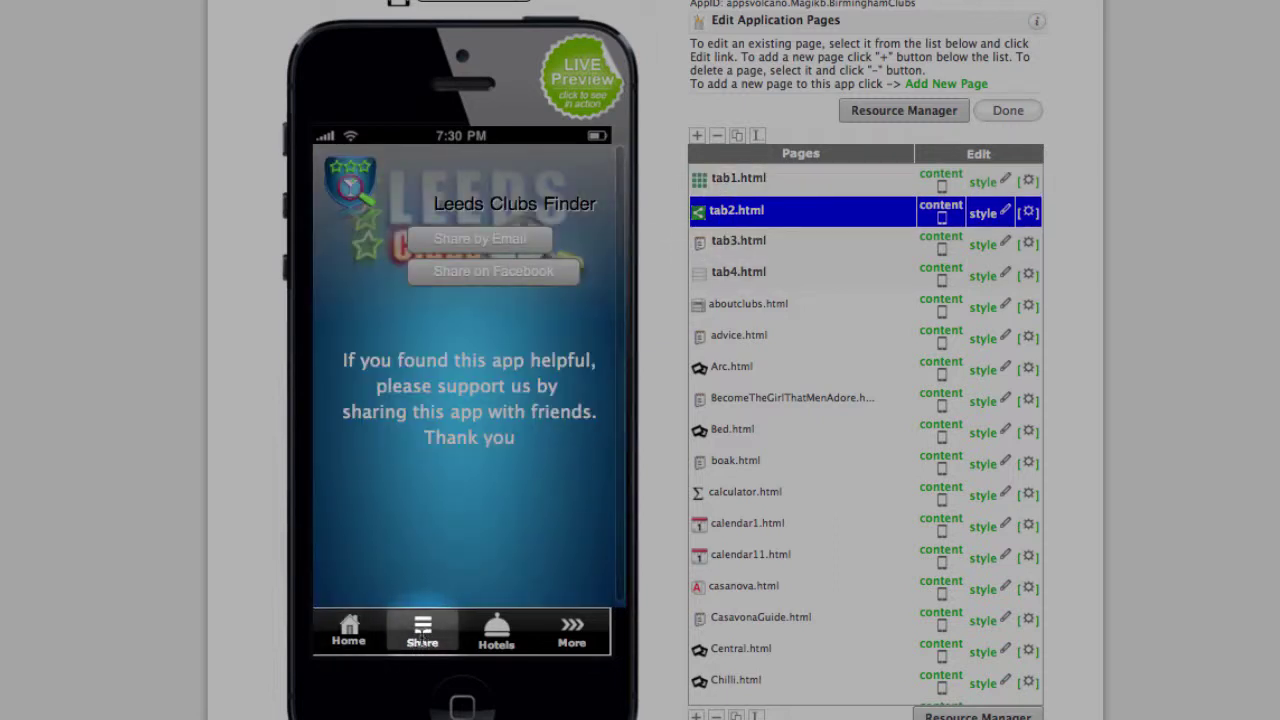
pyautogui.click(760, 242)
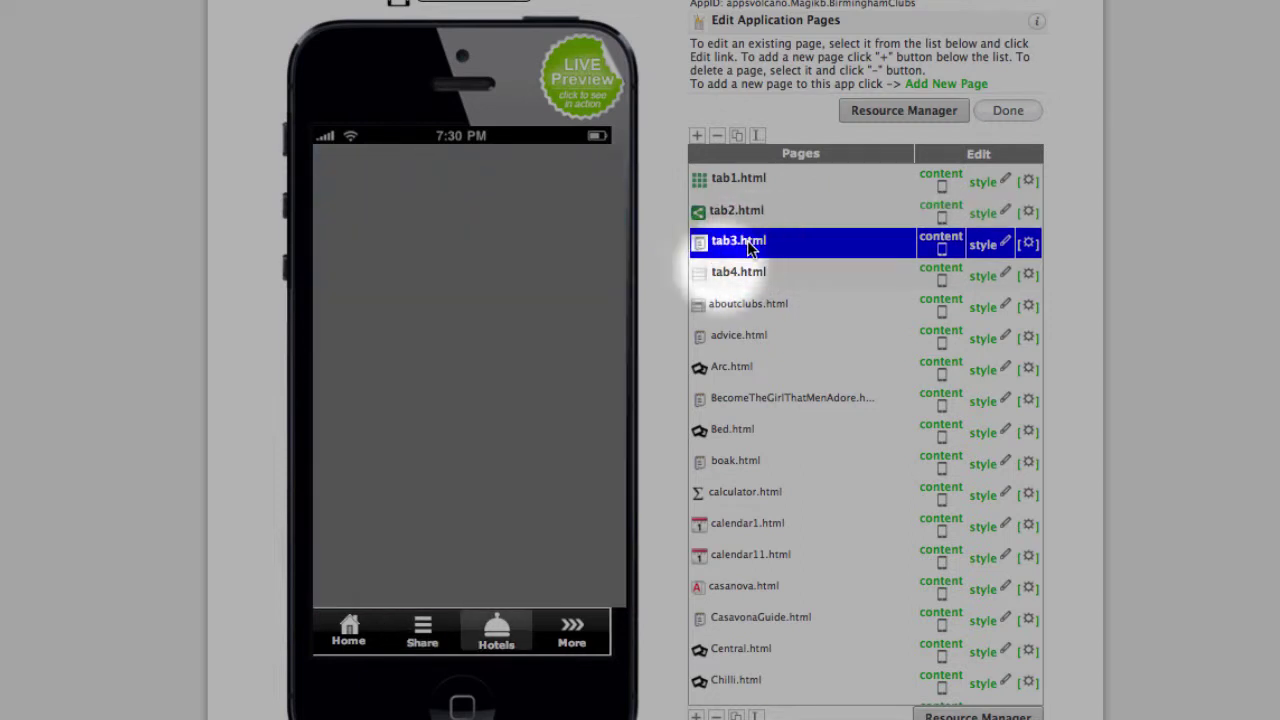
pyautogui.click(805, 270)
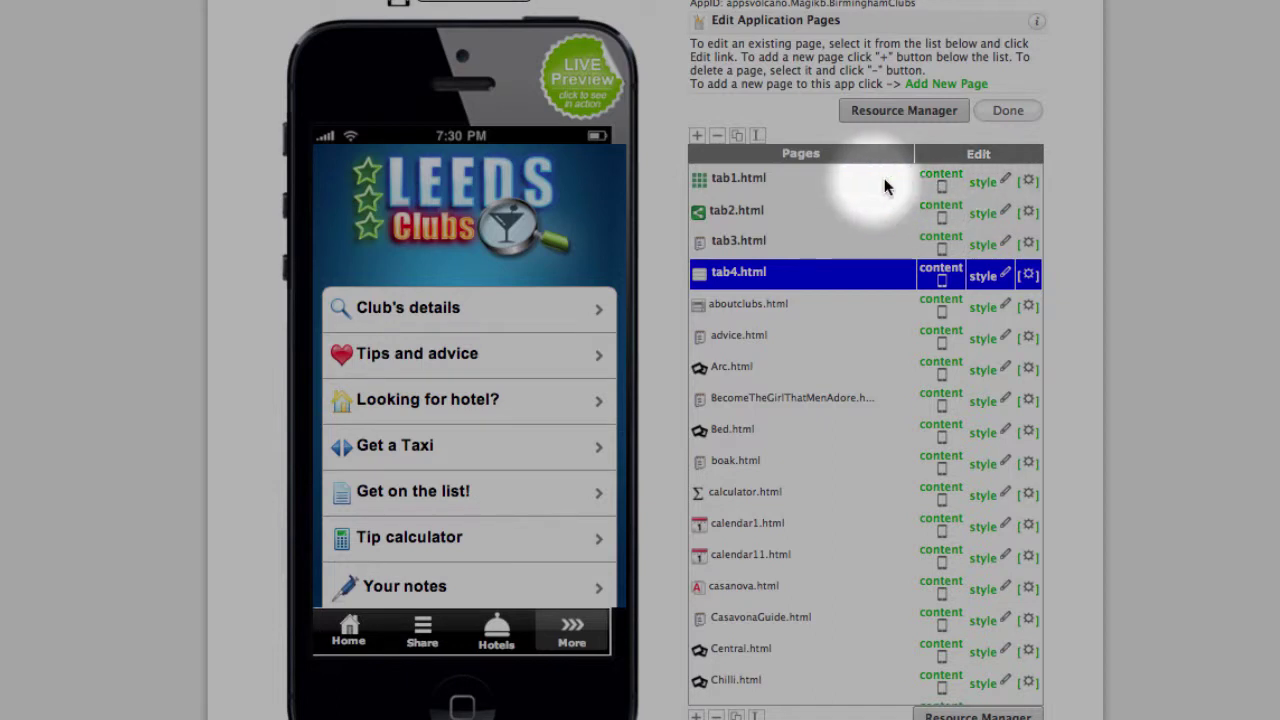
pyautogui.click(764, 178)
pyautogui.click(774, 210)
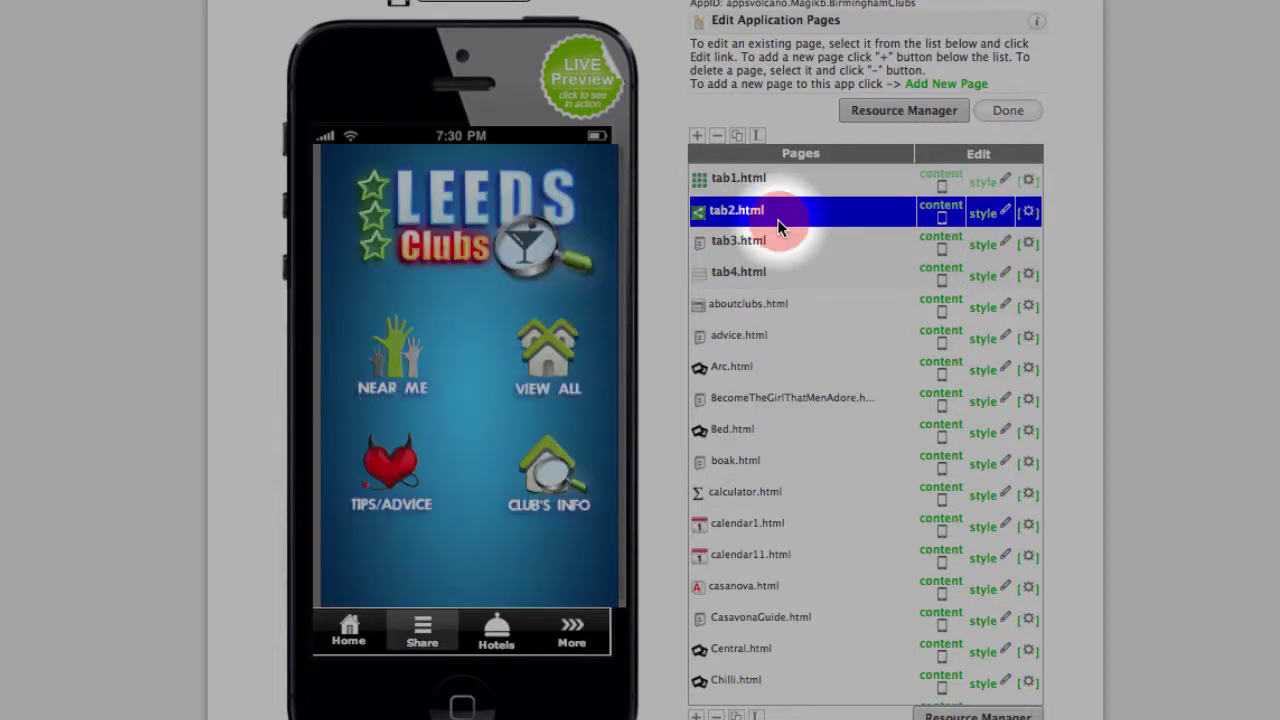
pyautogui.click(775, 240)
pyautogui.click(783, 274)
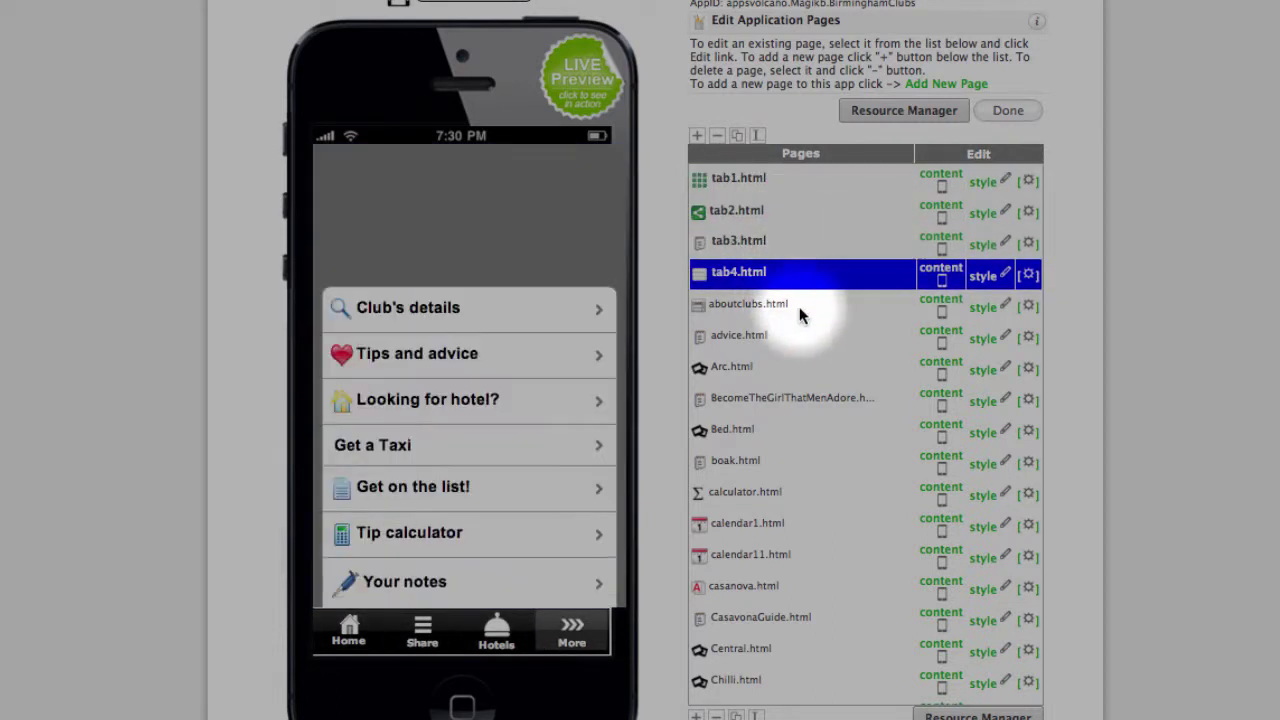
pyautogui.click(783, 303)
pyautogui.click(783, 337)
pyautogui.click(785, 363)
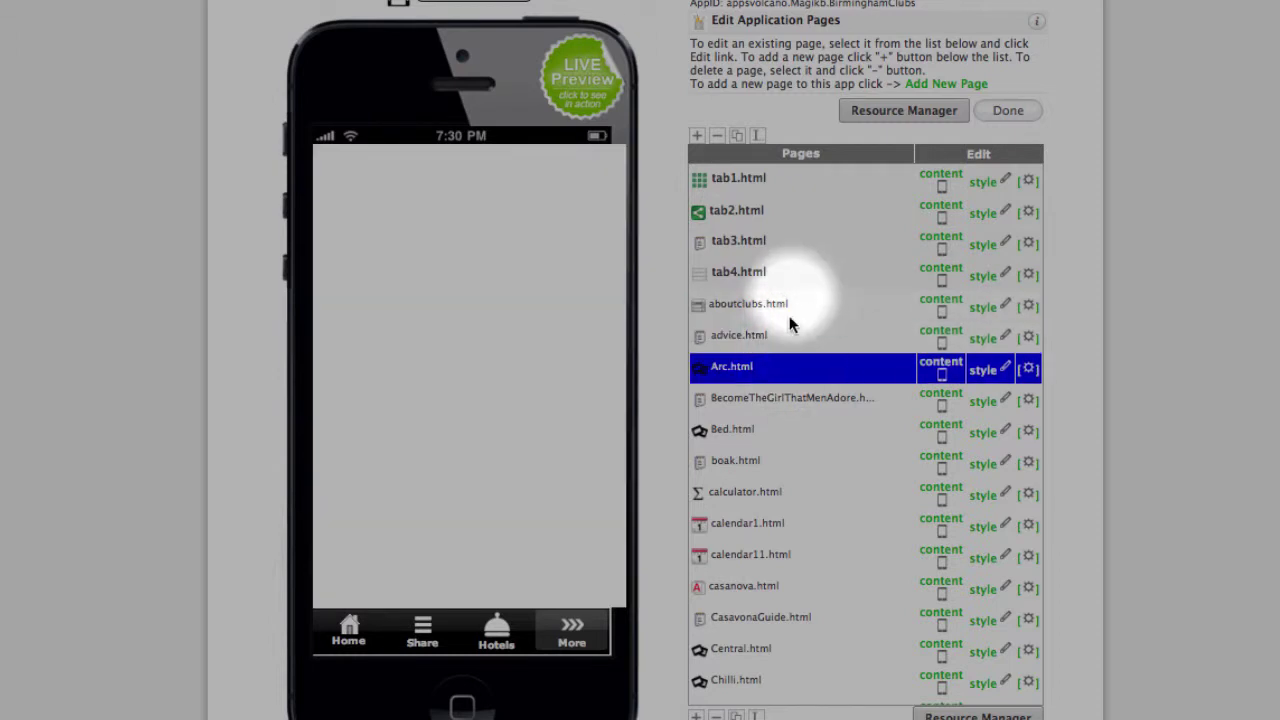
# - Open the style settings of tab1.html and examine the Body class background, font and text properties
pyautogui.click(792, 174)
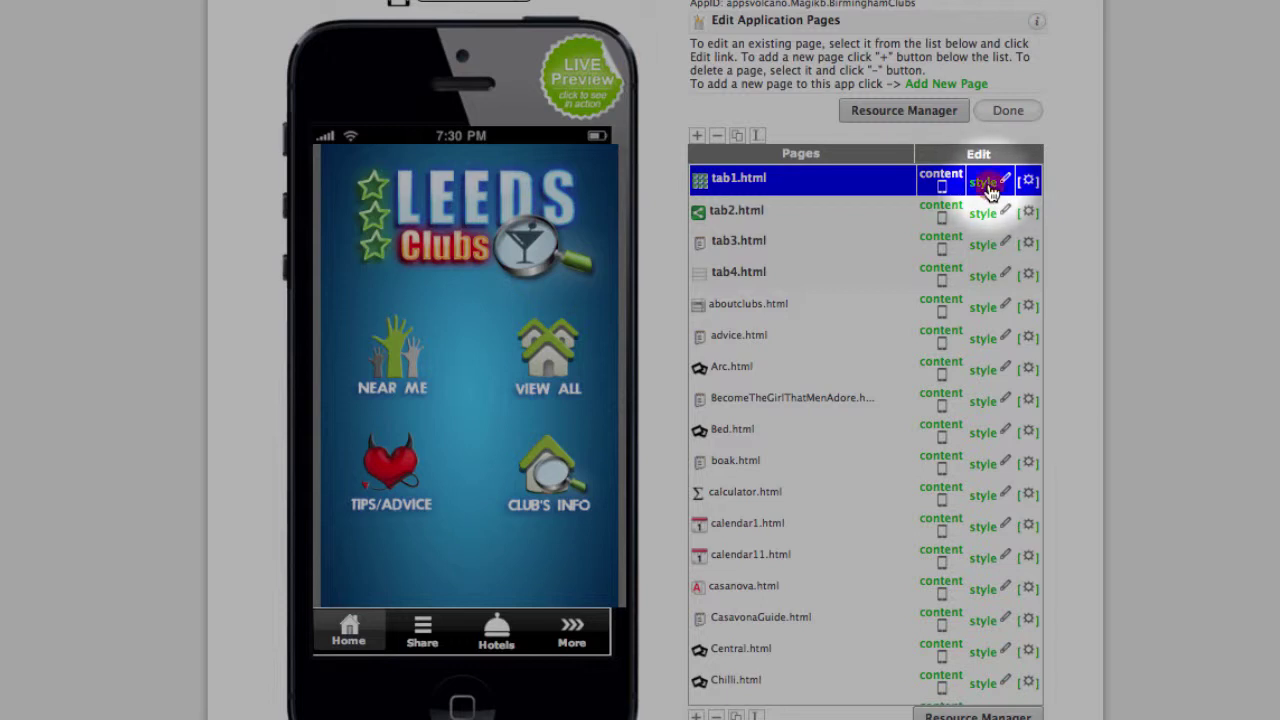
pyautogui.click(988, 182)
pyautogui.scroll(-5, 988, 182)
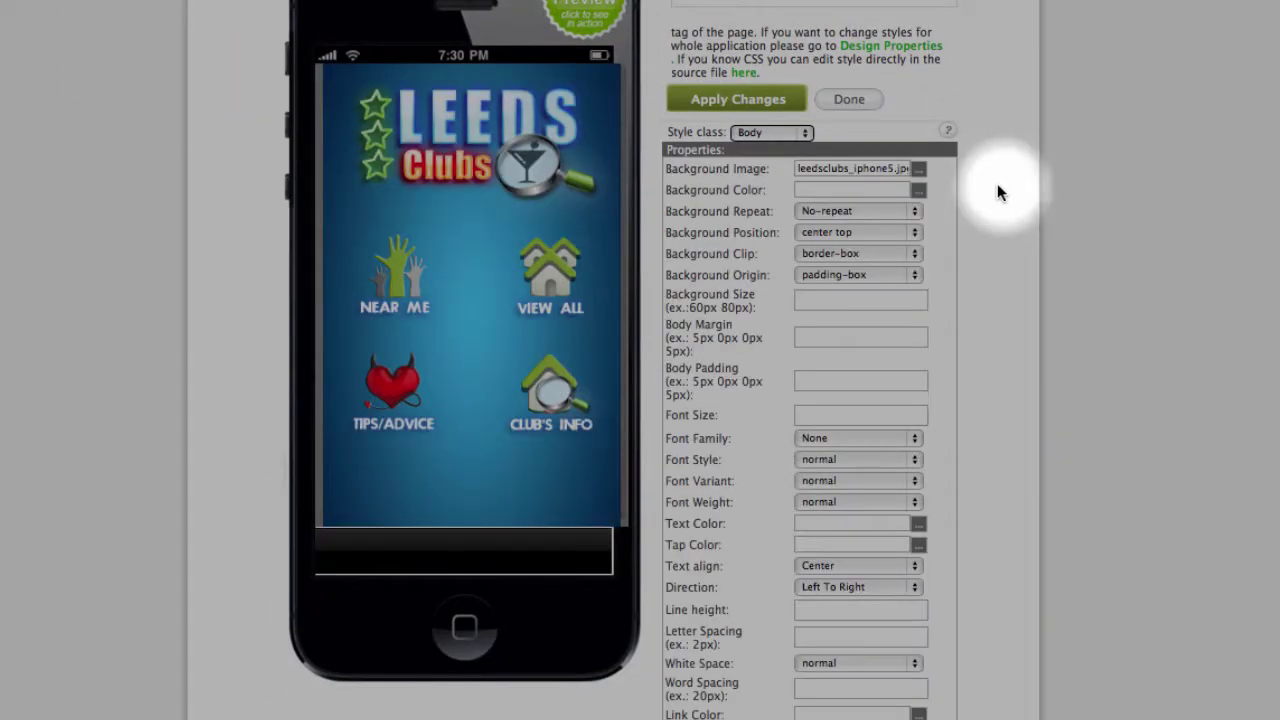
pyautogui.scroll(-1, 1030, 185)
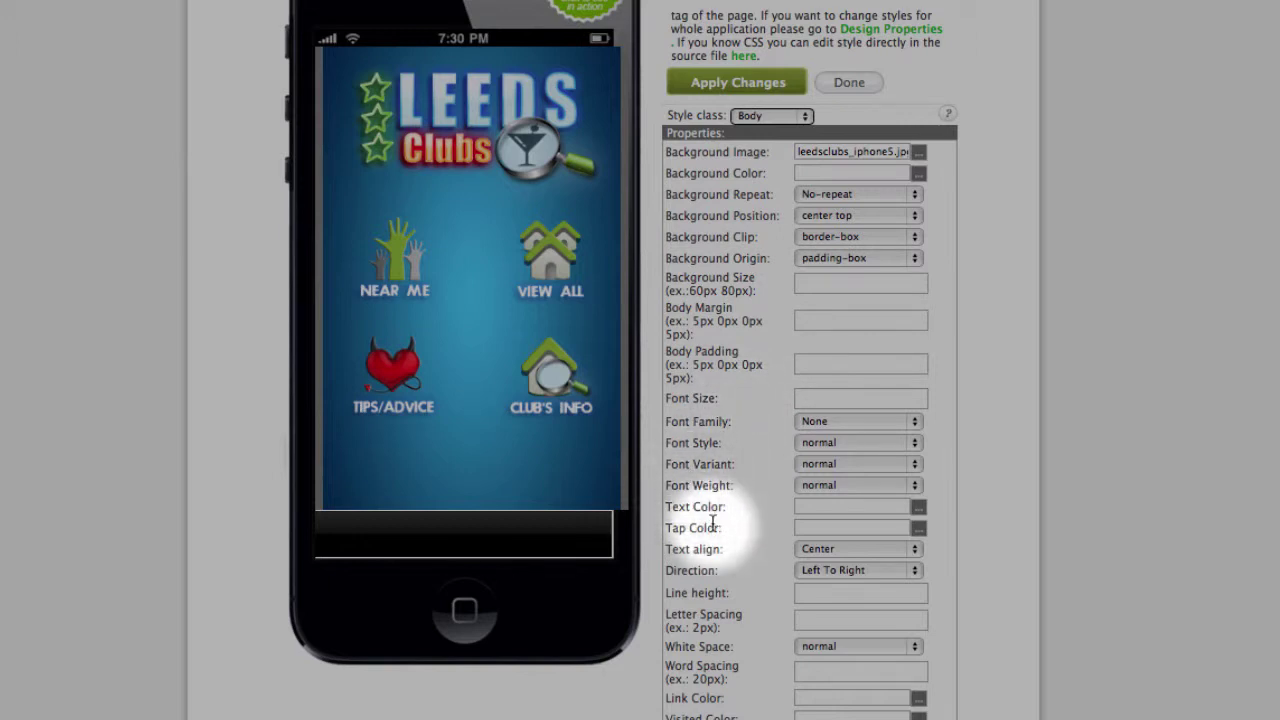
# - Look over the remaining Body style properties of tab1.html and return to the page list
pyautogui.scroll(-3, 746, 549)
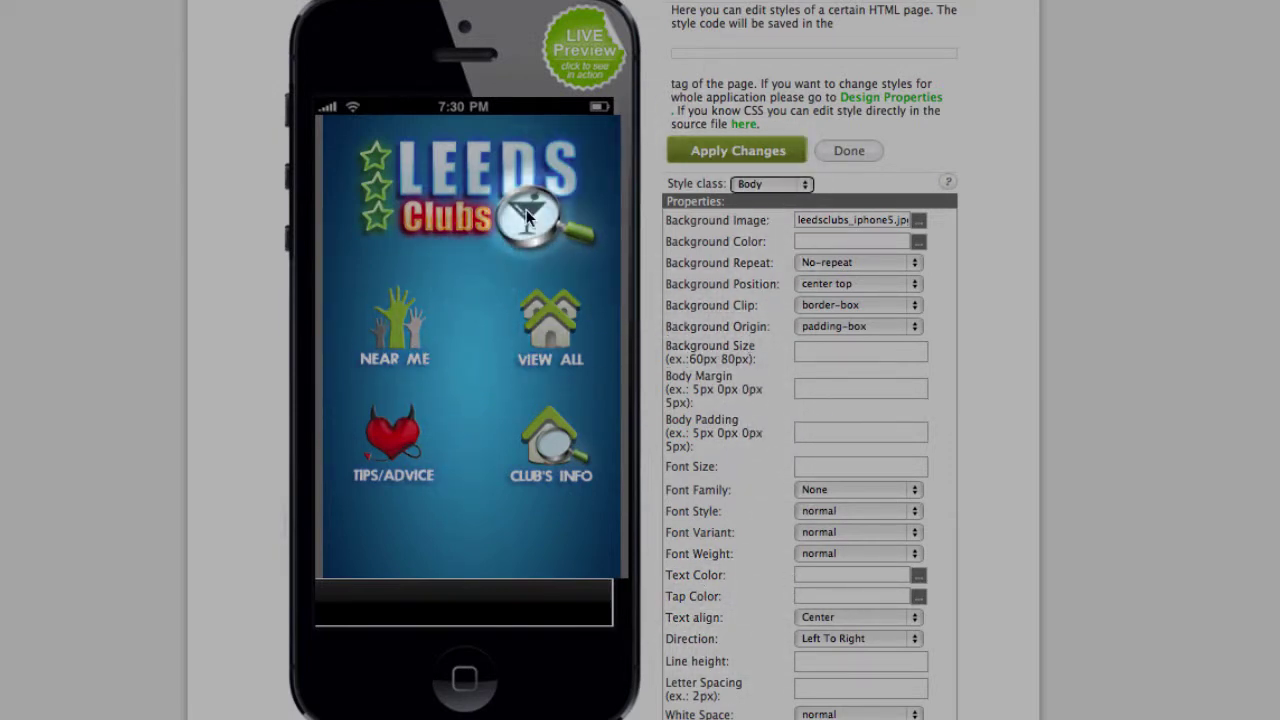
pyautogui.click(865, 154)
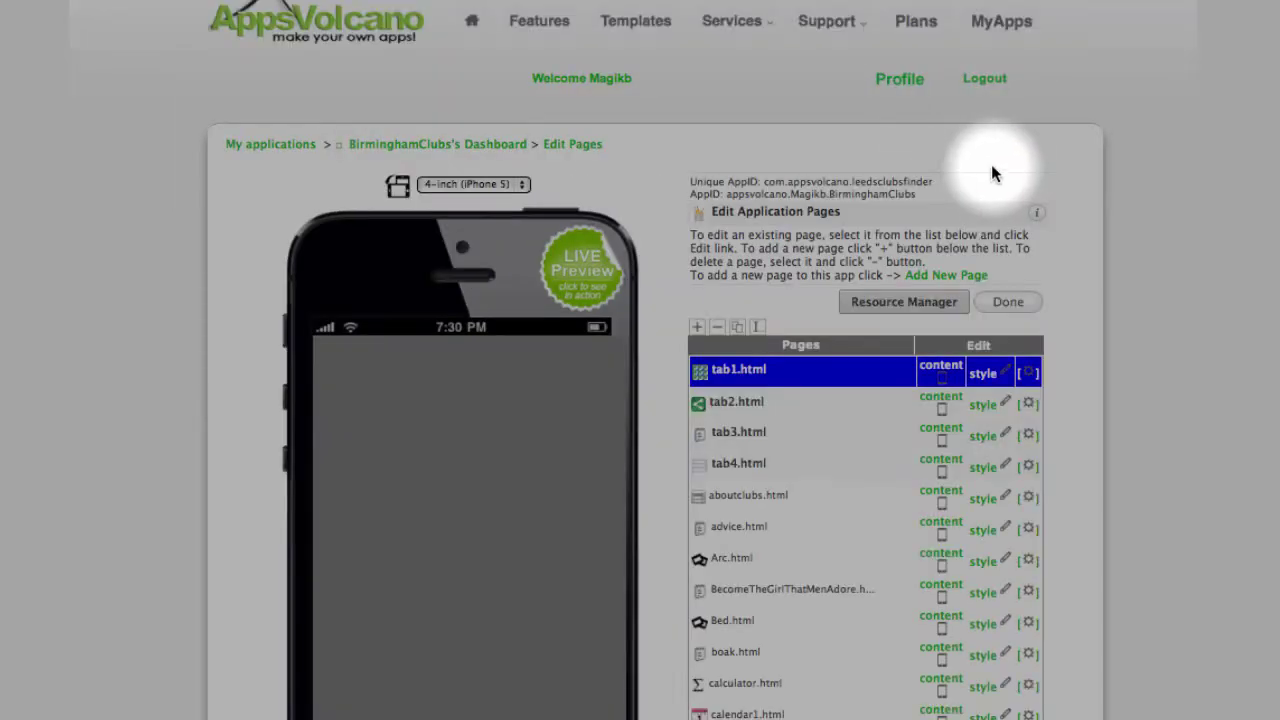
# - Open the individual page settings of tab1.html, examine the Dynamic Data, Sharing and Hide Tab Bar options, and close the settings
pyautogui.click(1028, 373)
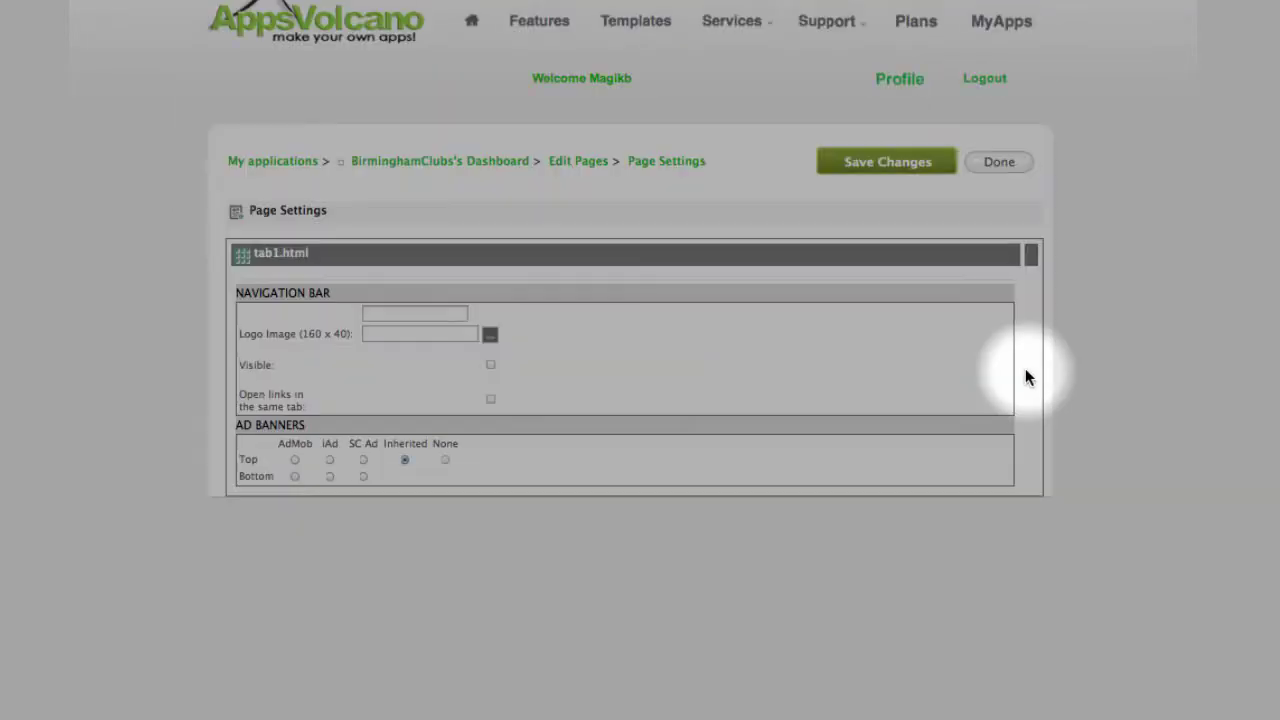
pyautogui.scroll(-2, 1118, 362)
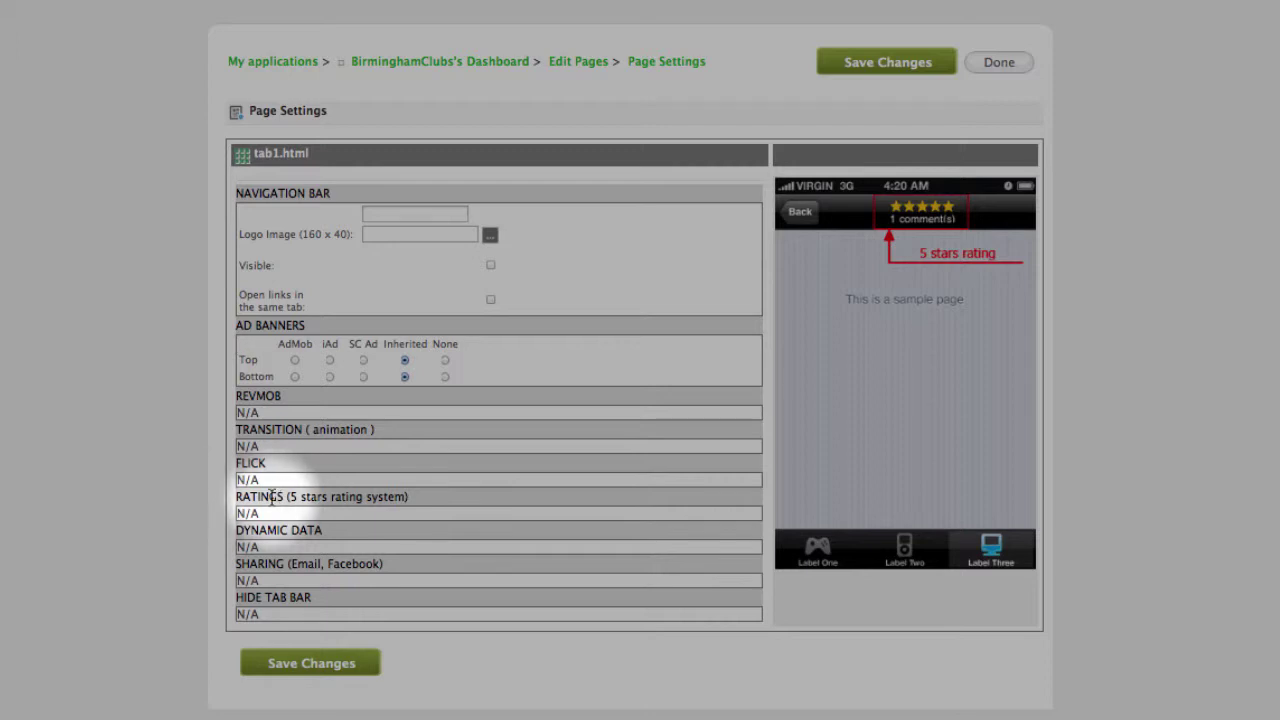
pyautogui.moveTo(266, 536)
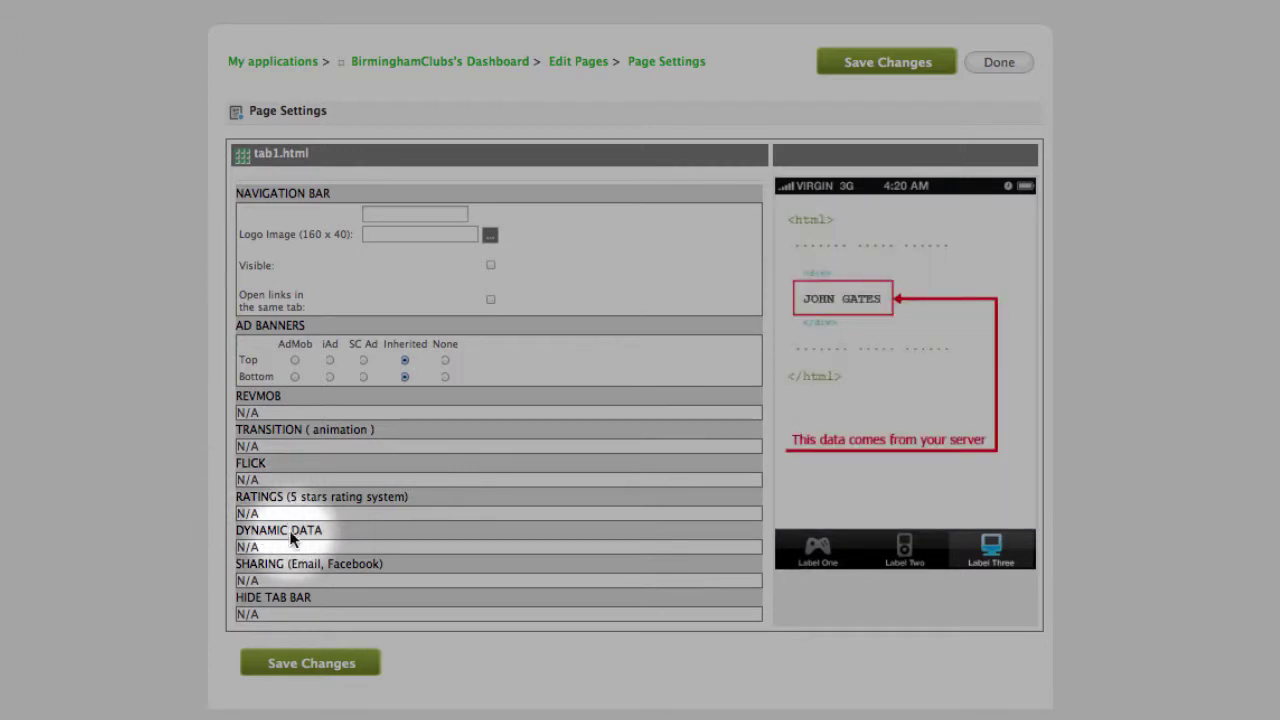
pyautogui.moveTo(275, 563)
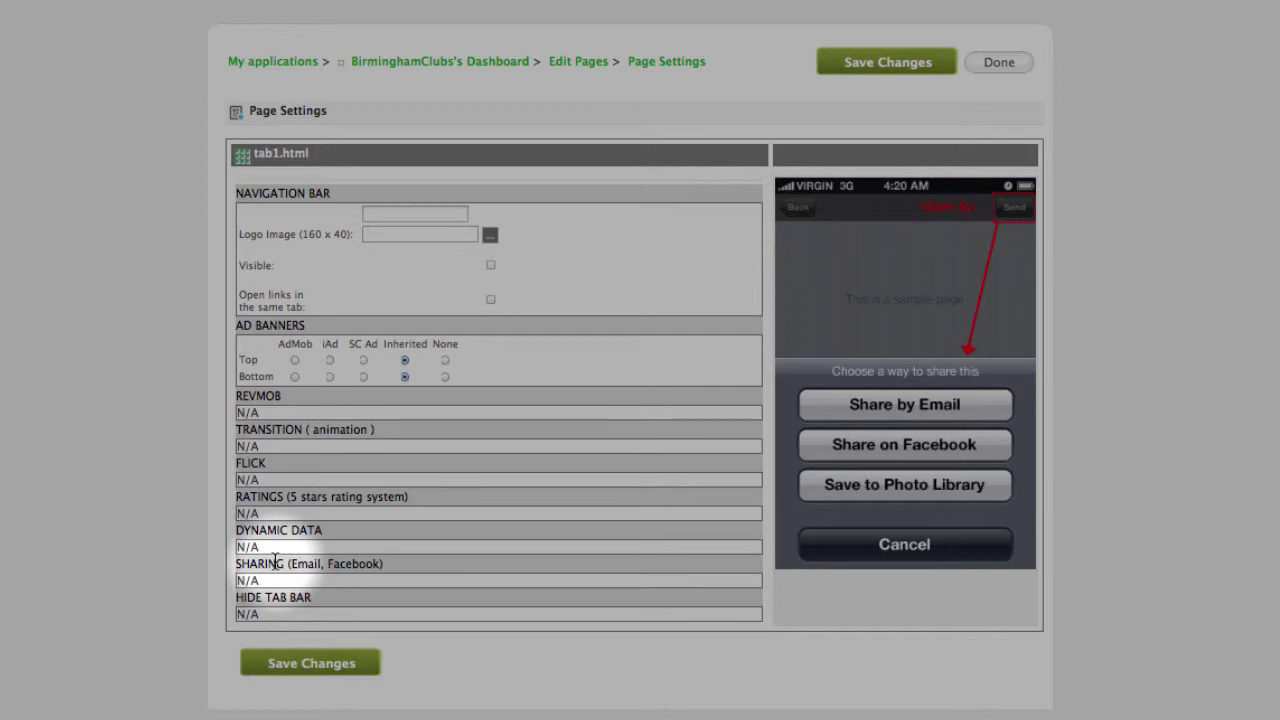
pyautogui.moveTo(255, 592)
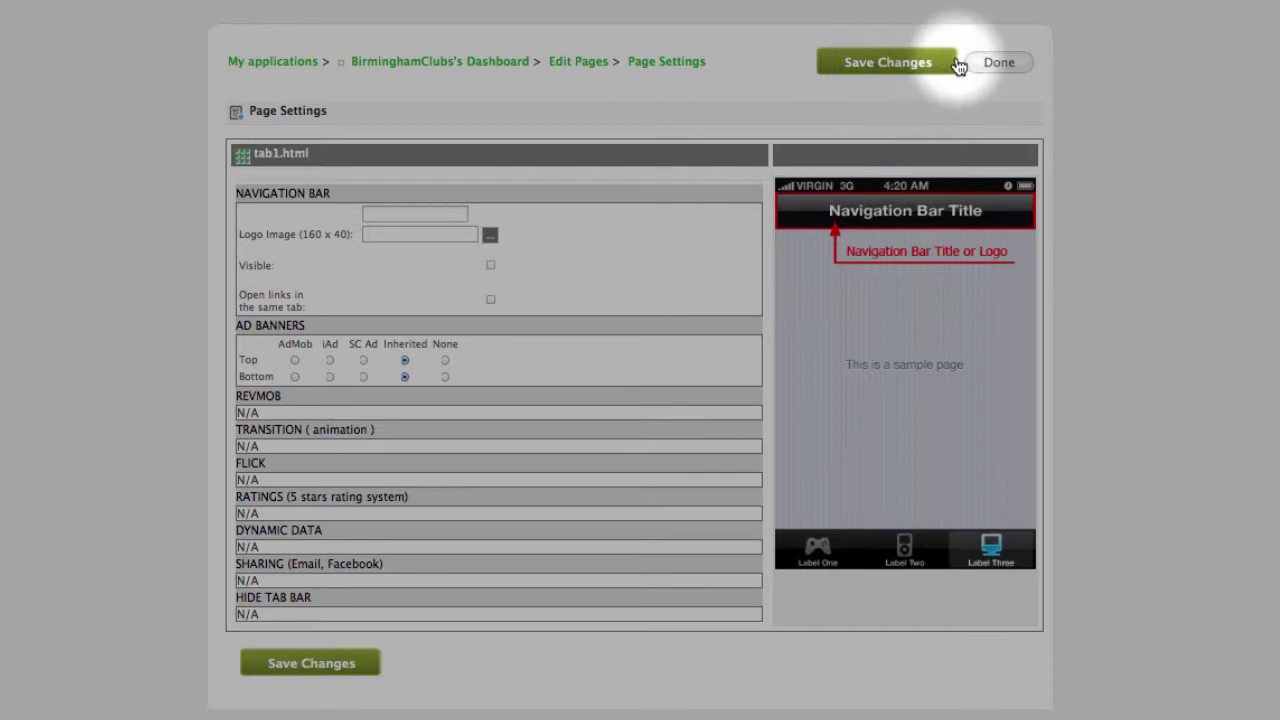
pyautogui.click(1001, 62)
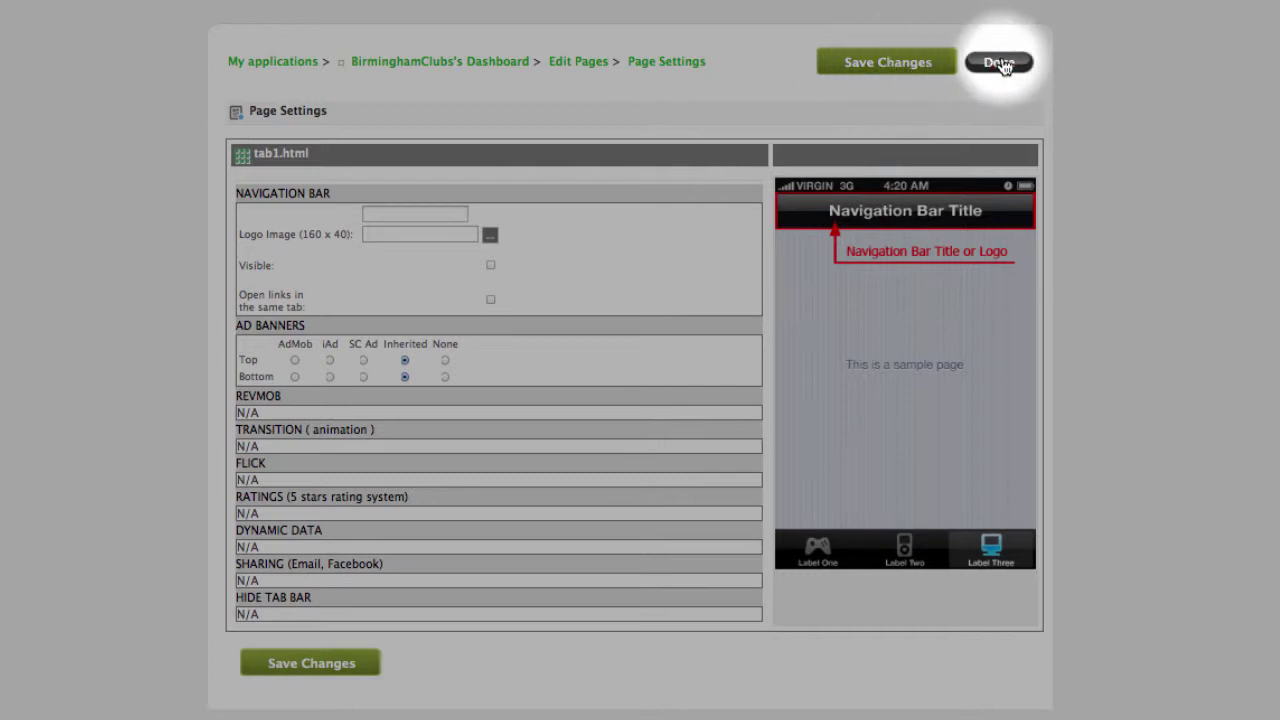
# - Return to the application dashboard and open the application-wide Page Settings to examine the Global Application Settings
pyautogui.scroll(-5, 1143, 283)
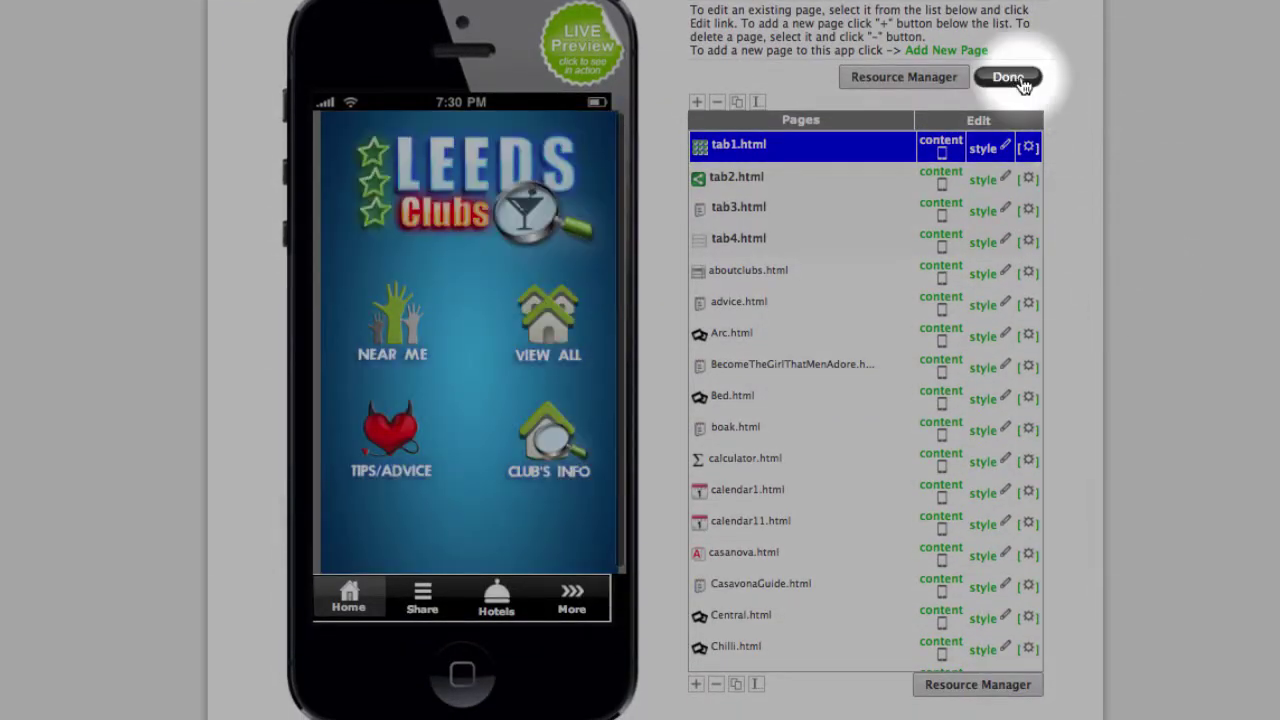
pyautogui.click(1018, 78)
pyautogui.scroll(-5, 1071, 96)
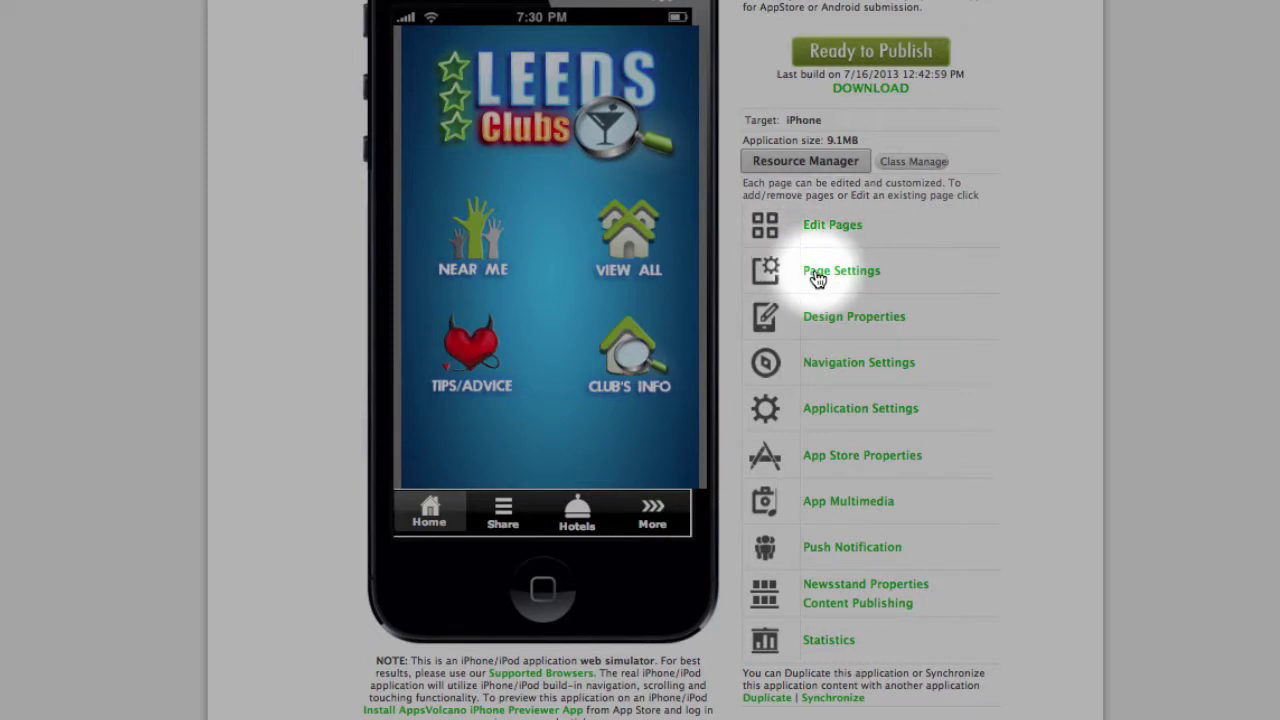
pyautogui.click(817, 277)
pyautogui.scroll(-3, 980, 230)
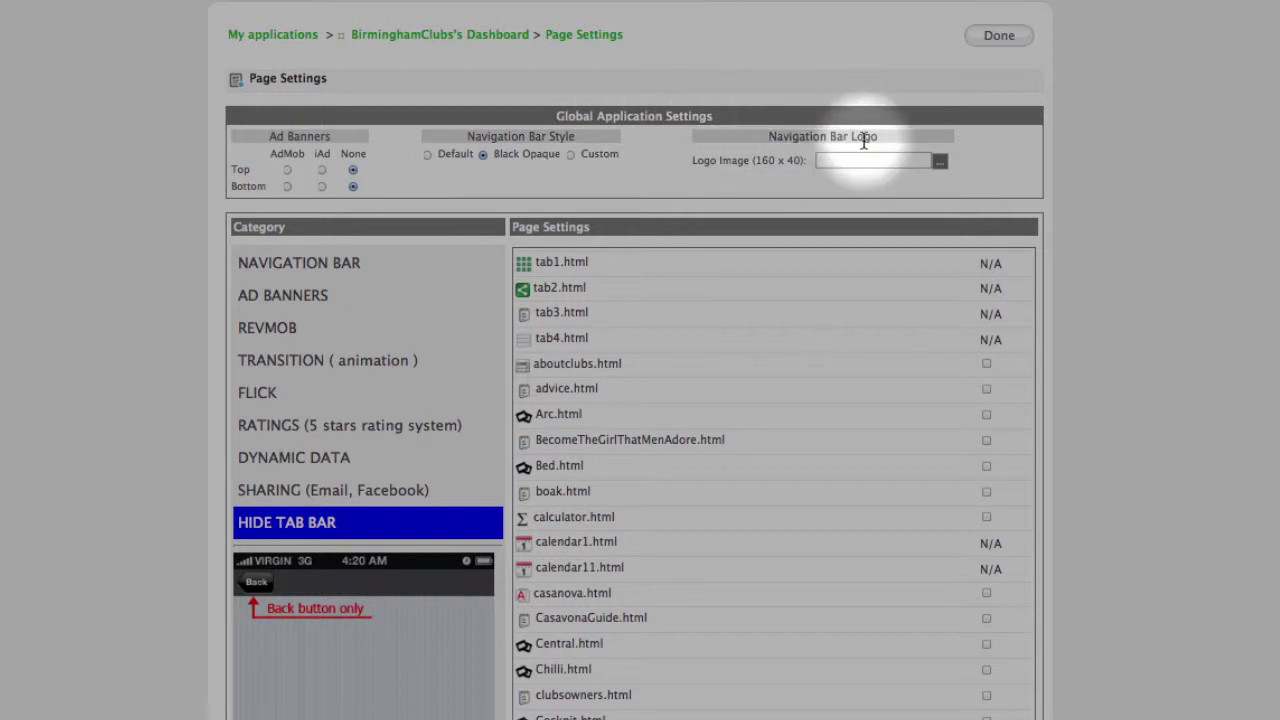
pyautogui.scroll(-3, 764, 101)
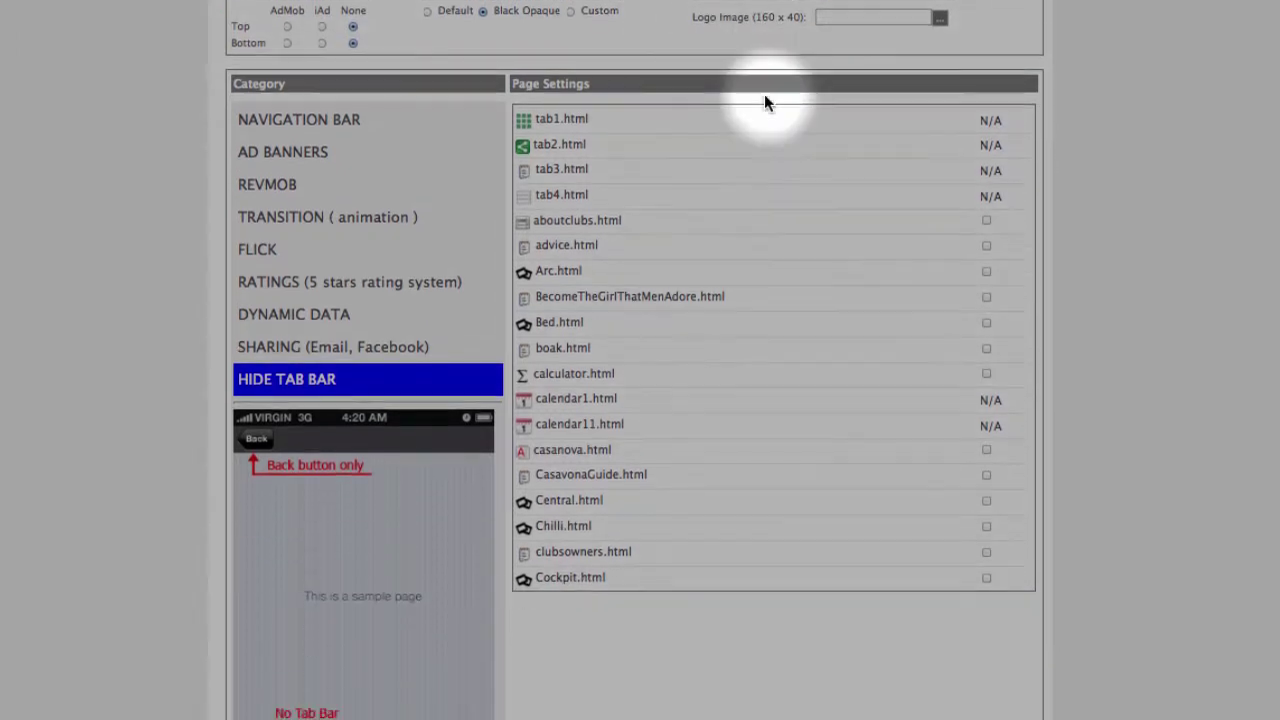
# - Examine the Navigation Bar, Ad Banners and Transition categories, including the transition effects offered for aboutclubs.html
pyautogui.click(282, 125)
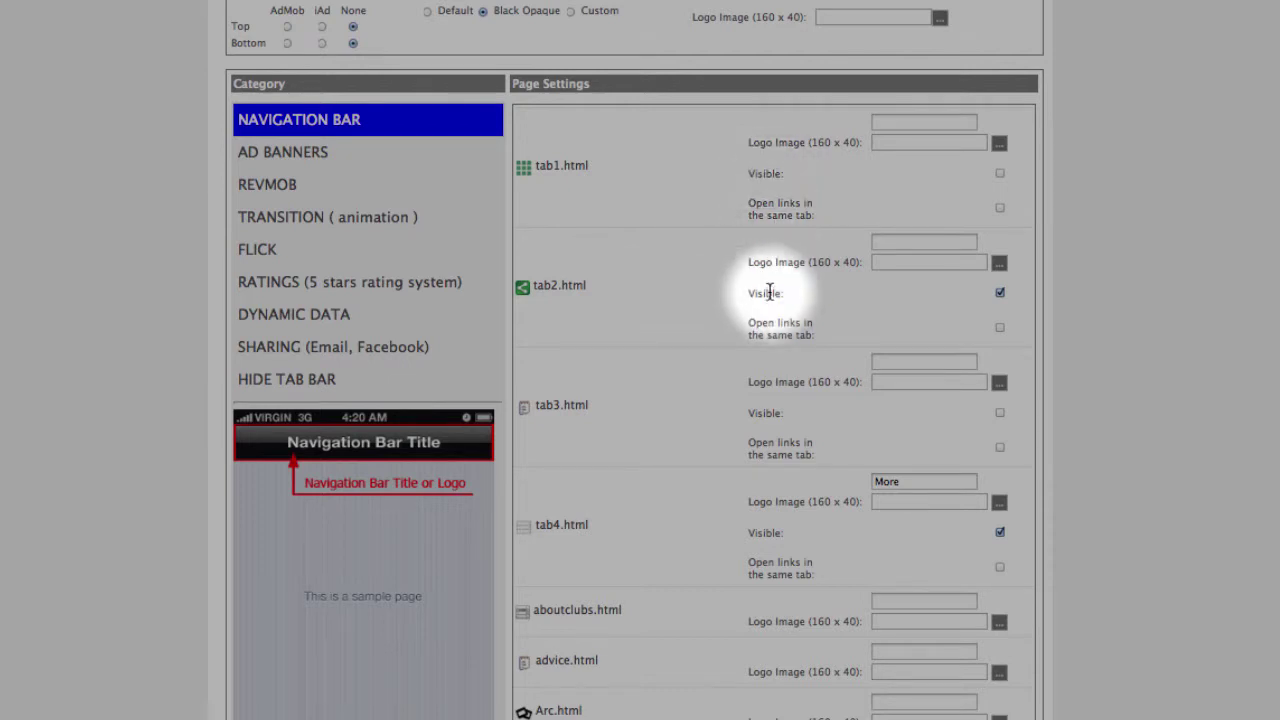
pyautogui.click(289, 150)
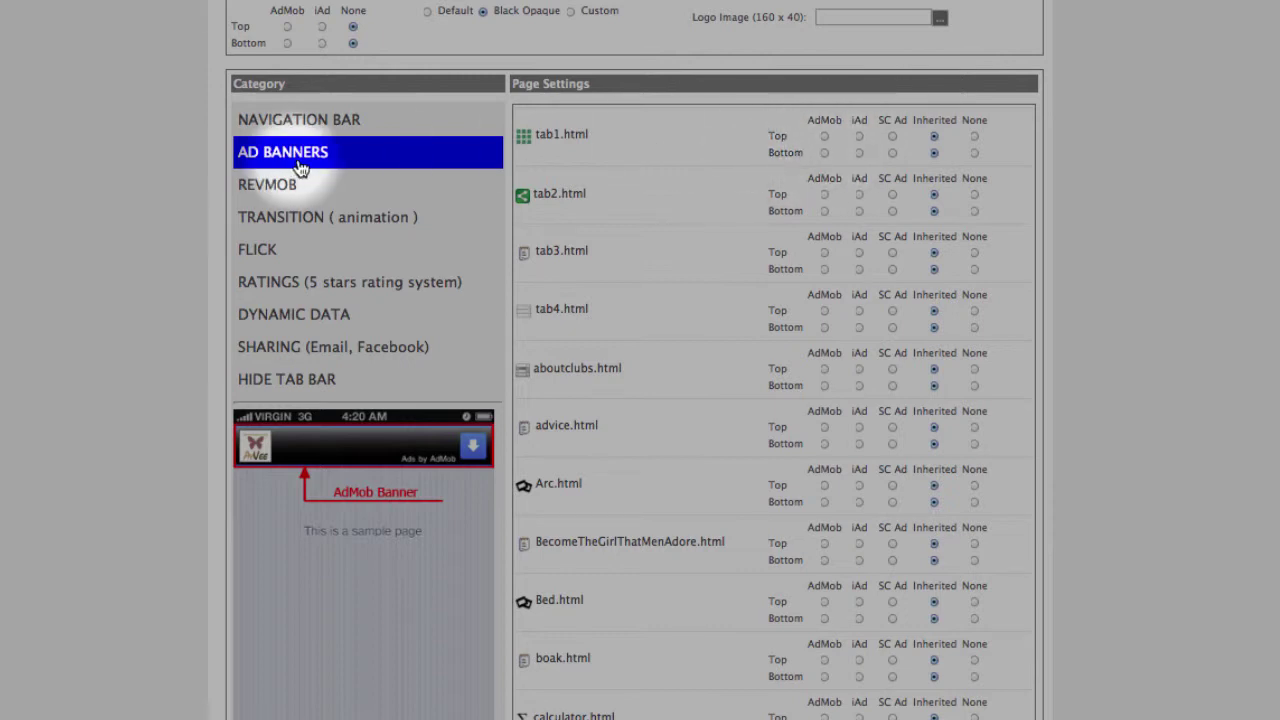
pyautogui.click(279, 222)
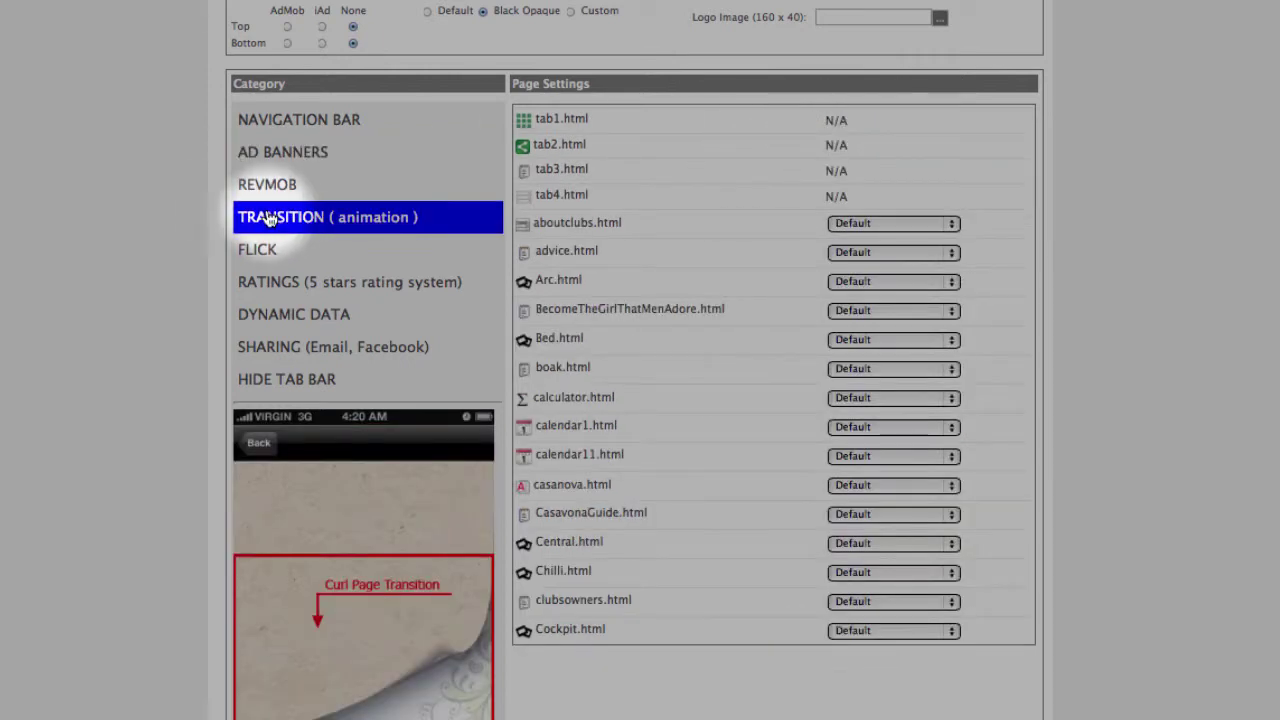
pyautogui.scroll(-1, 235, 218)
pyautogui.scroll(-2, 229, 218)
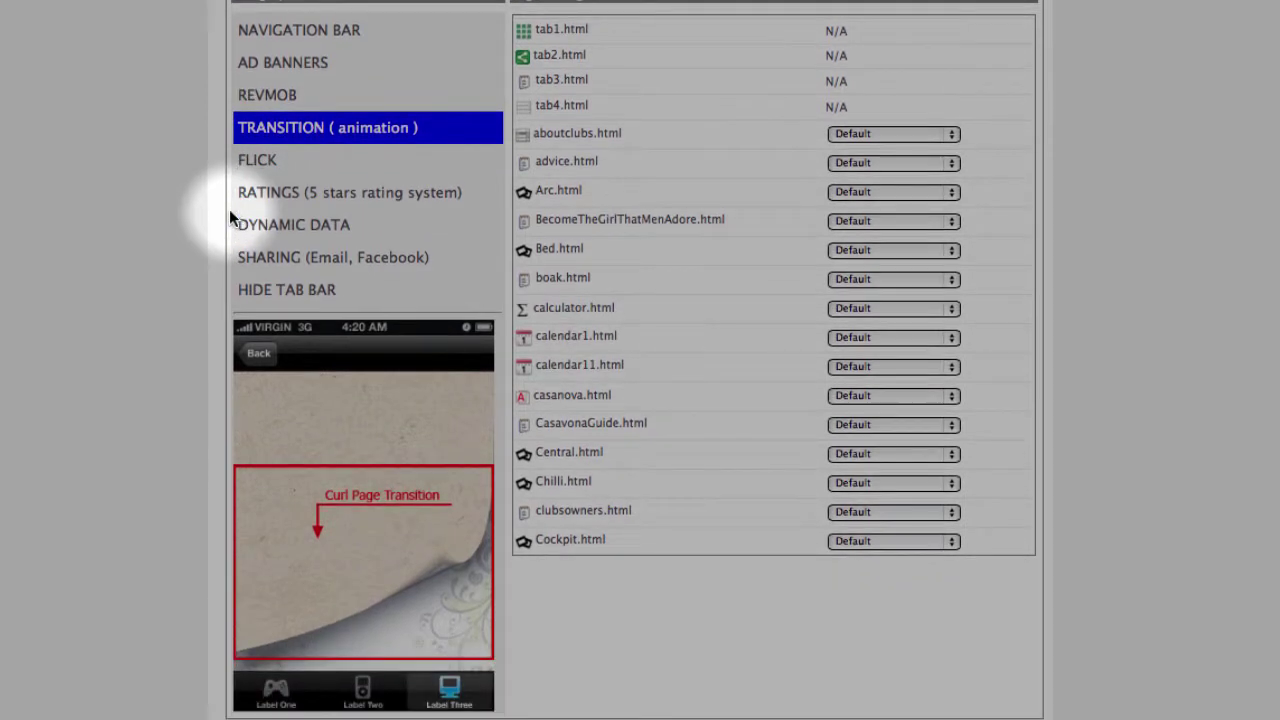
pyautogui.click(950, 133)
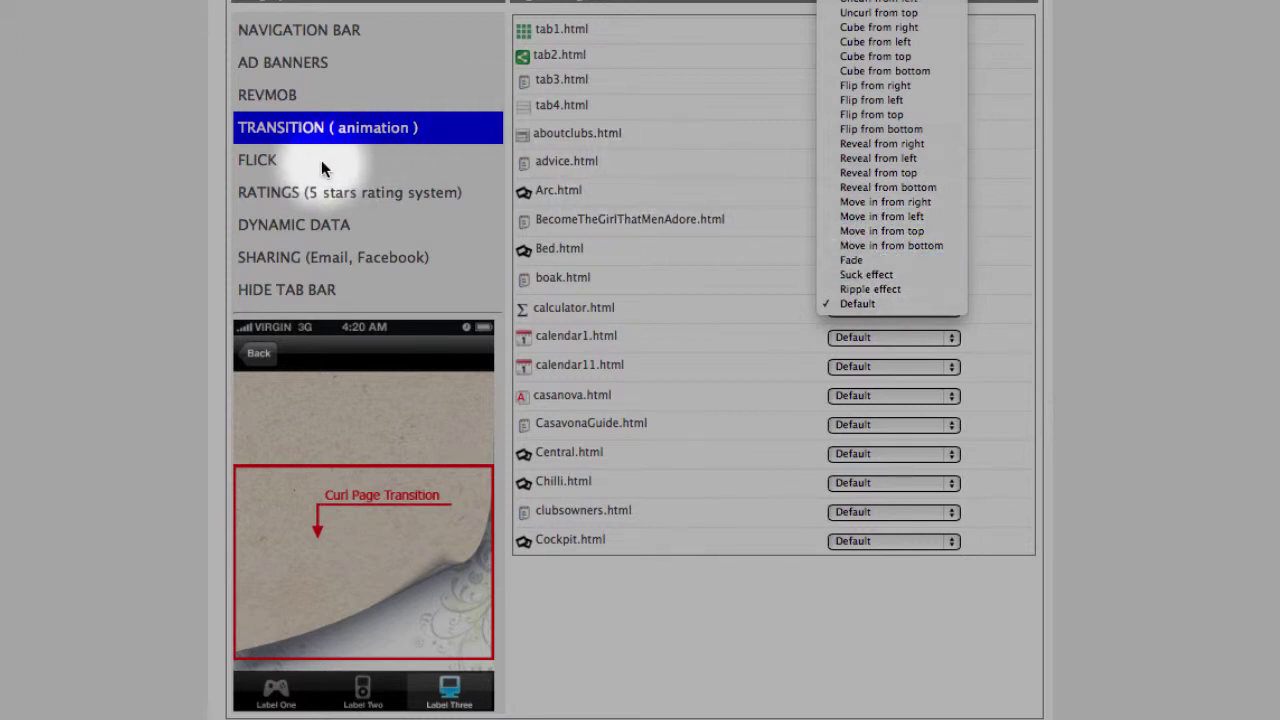
# - Close the list of transition effects and examine the Flick settings, highlighting the advice.html page name
pyautogui.click(277, 161)
pyautogui.click(270, 163)
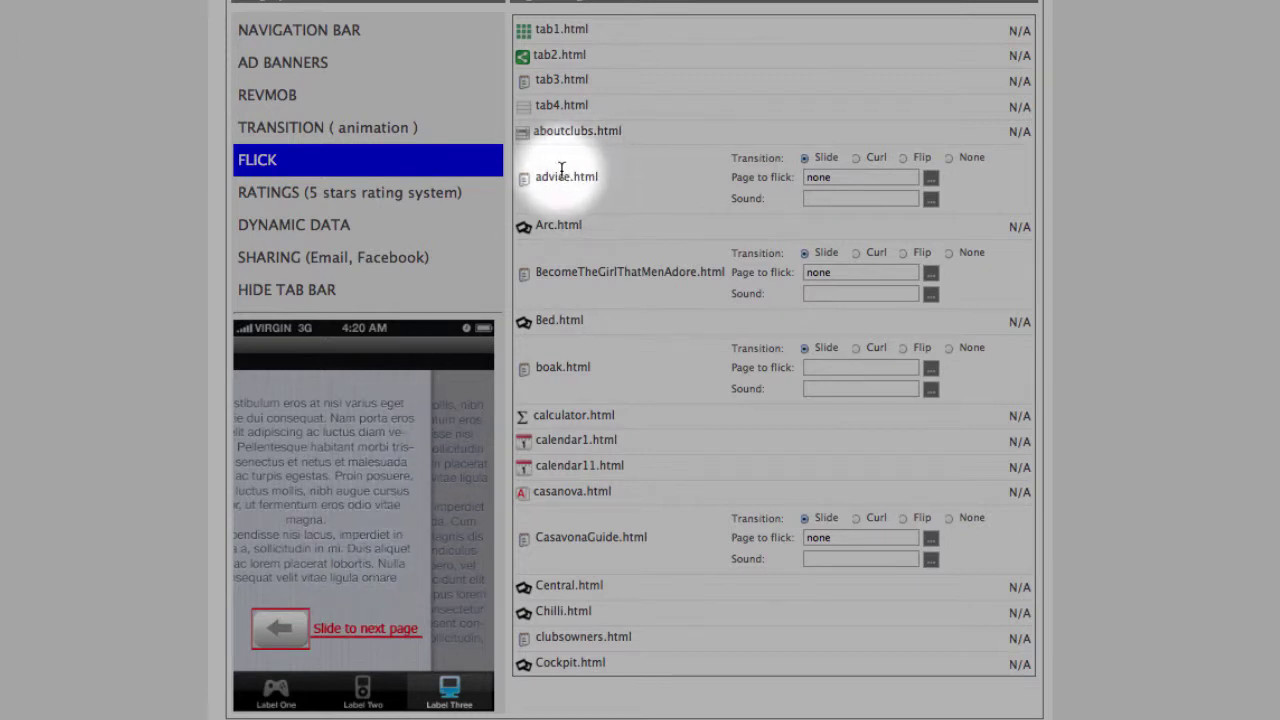
pyautogui.moveTo(535, 178); pyautogui.dragTo(600, 173)
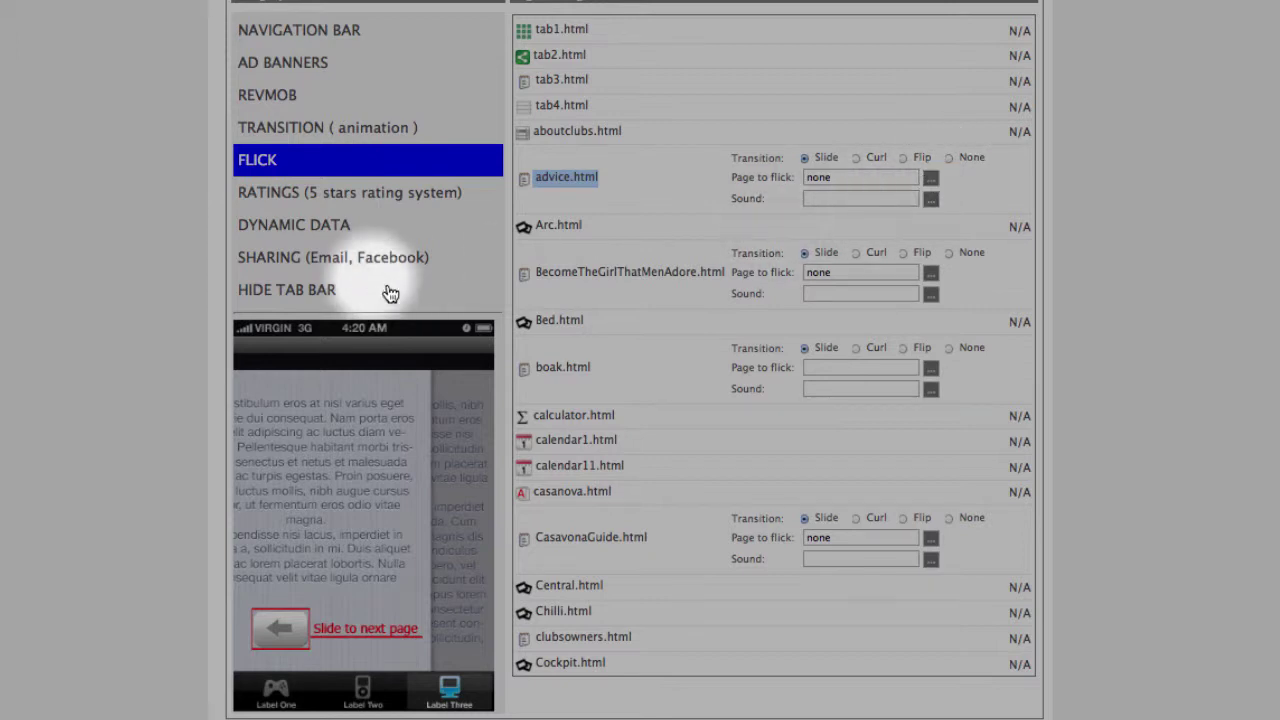
# - Examine the Ratings, Dynamic Data, Sharing and Hide Tab Bar categories for all pages and return to the dashboard
pyautogui.click(298, 194)
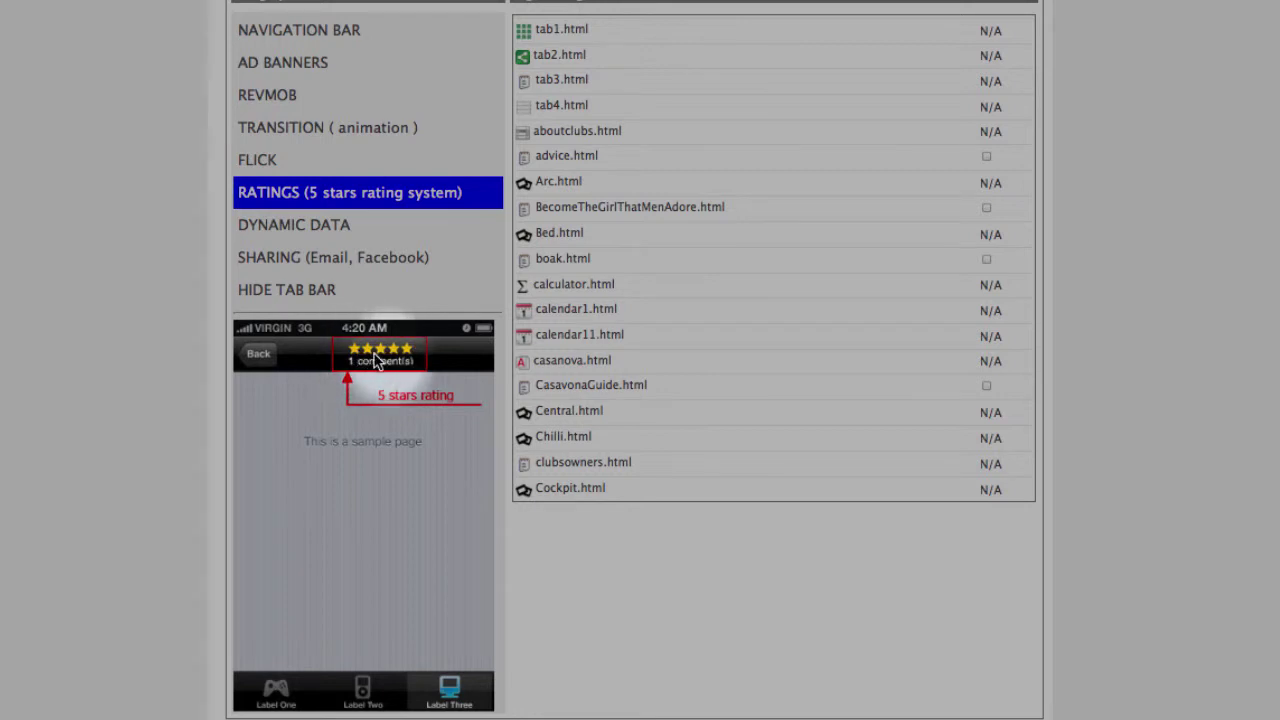
pyautogui.click(297, 229)
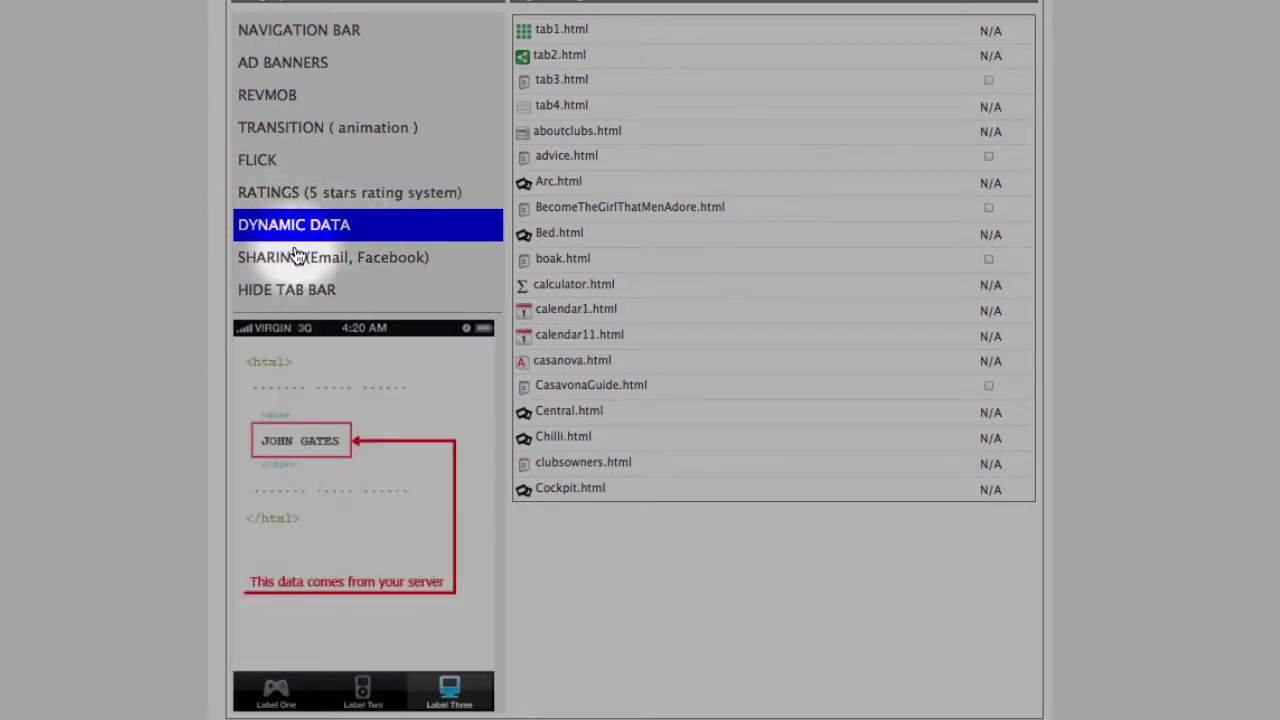
pyautogui.click(296, 258)
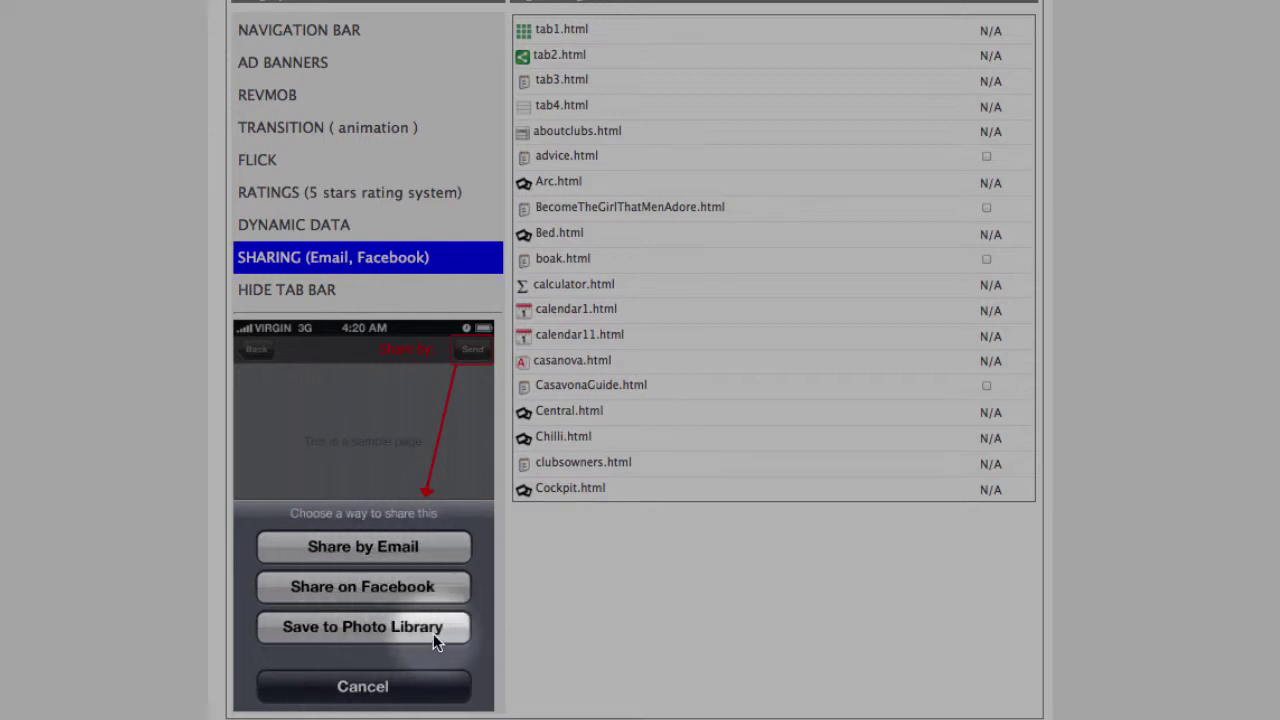
pyautogui.click(328, 290)
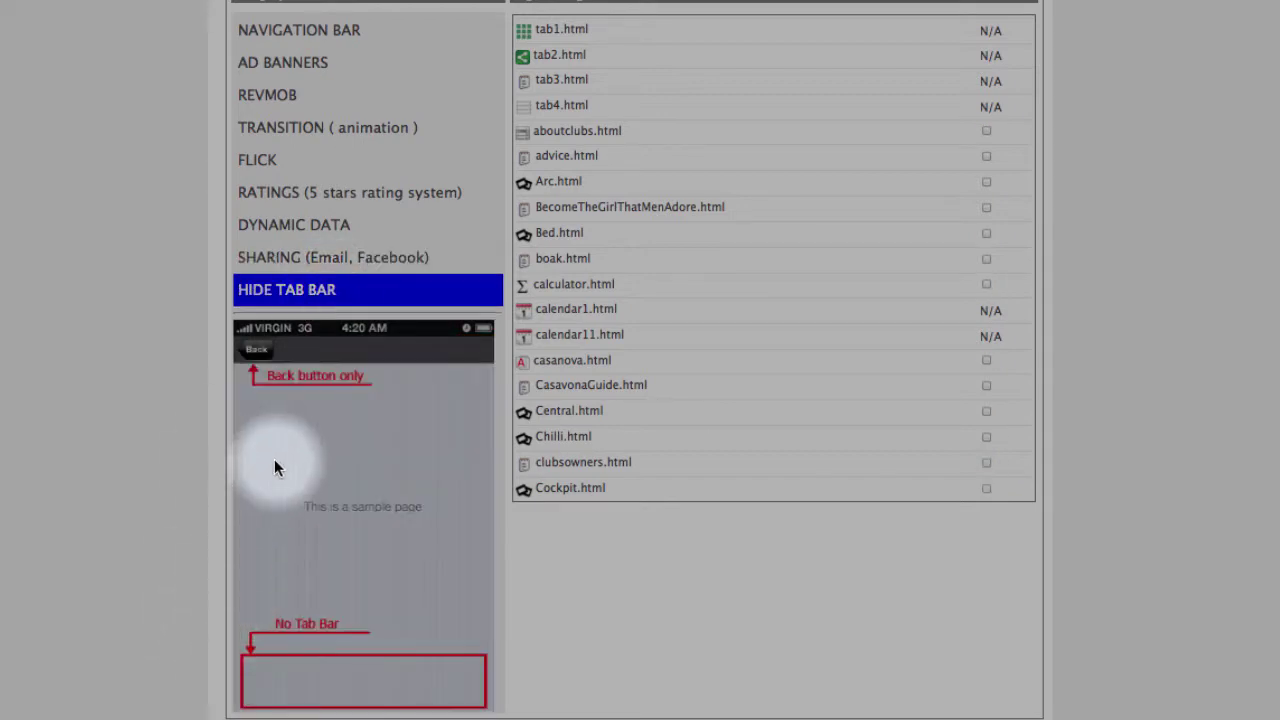
pyautogui.scroll(5, 1183, 292)
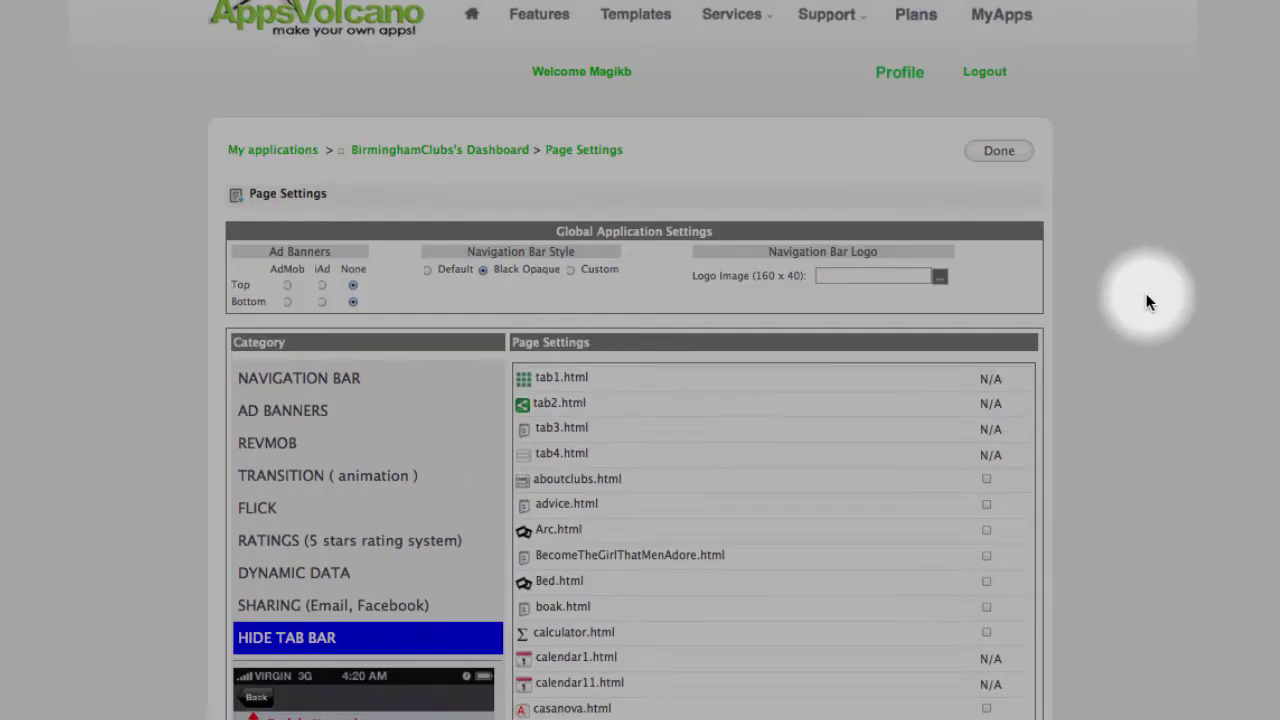
pyautogui.click(1004, 154)
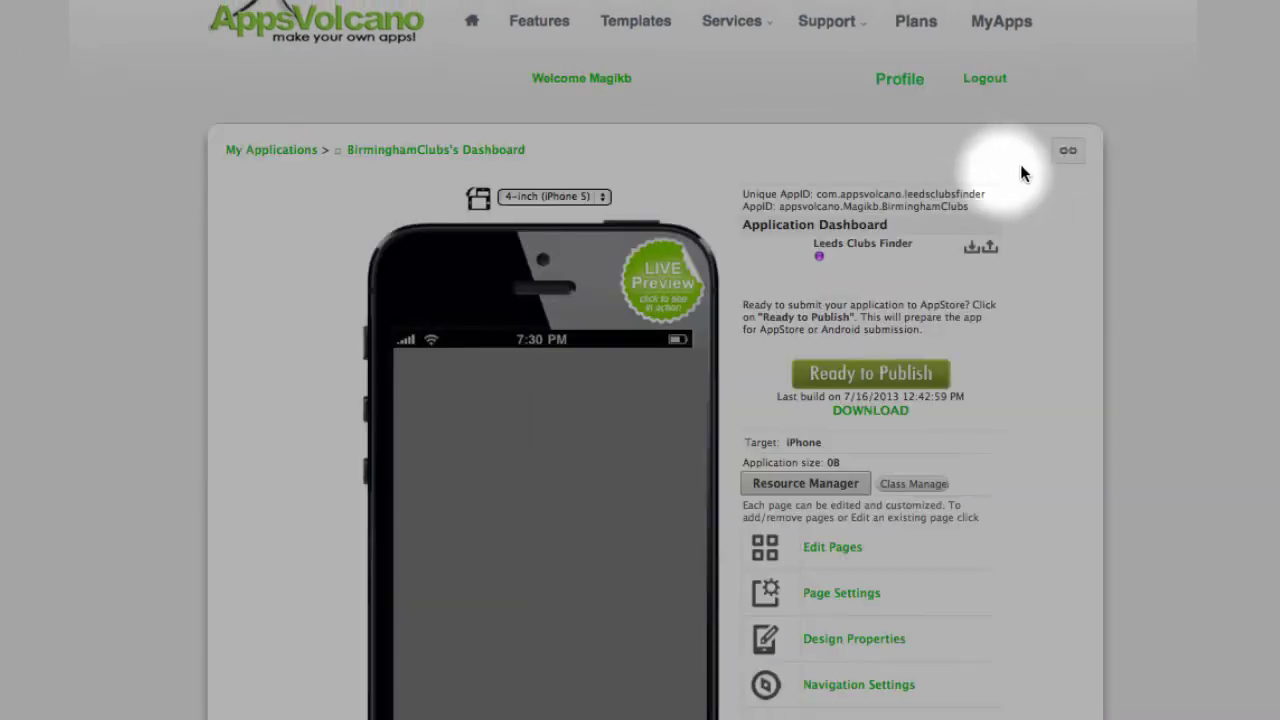
# - Open the Design Properties, examine the application-wide background, font, text and link colour properties, and return to the dashboard
pyautogui.scroll(-5, 1100, 200)
pyautogui.click(849, 343)
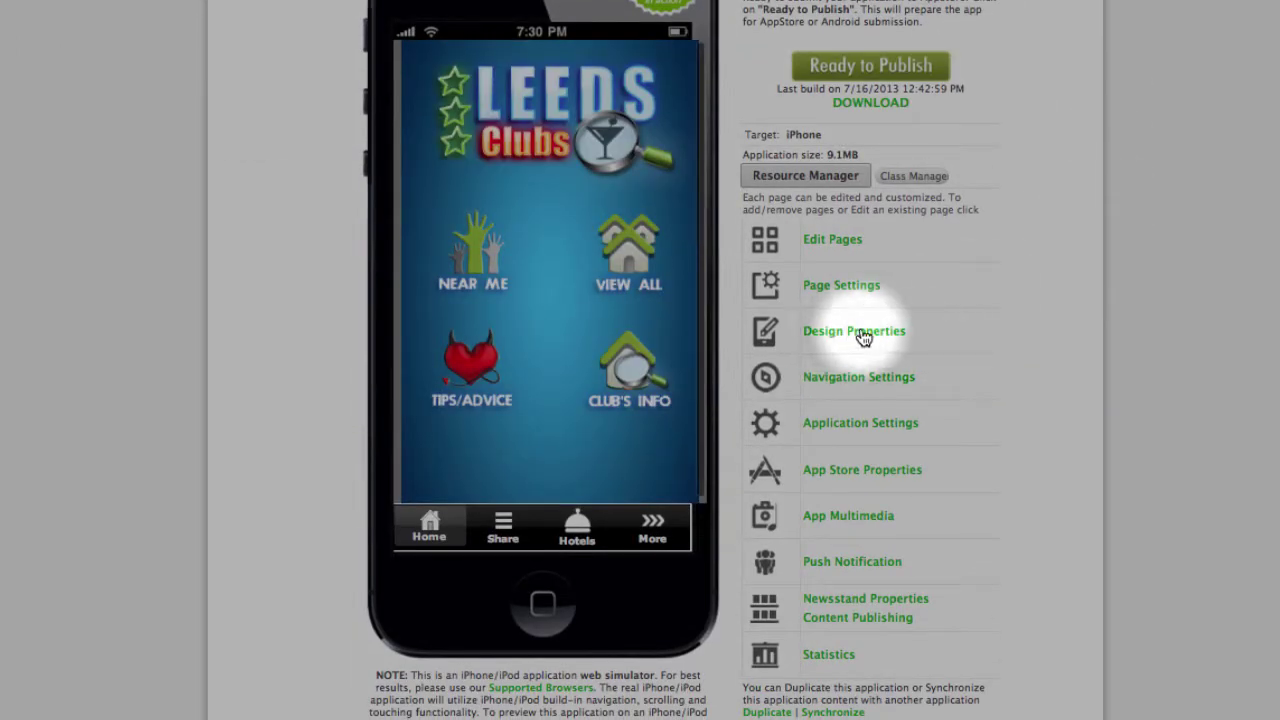
pyautogui.scroll(-3, 1088, 272)
pyautogui.scroll(-1, 1086, 264)
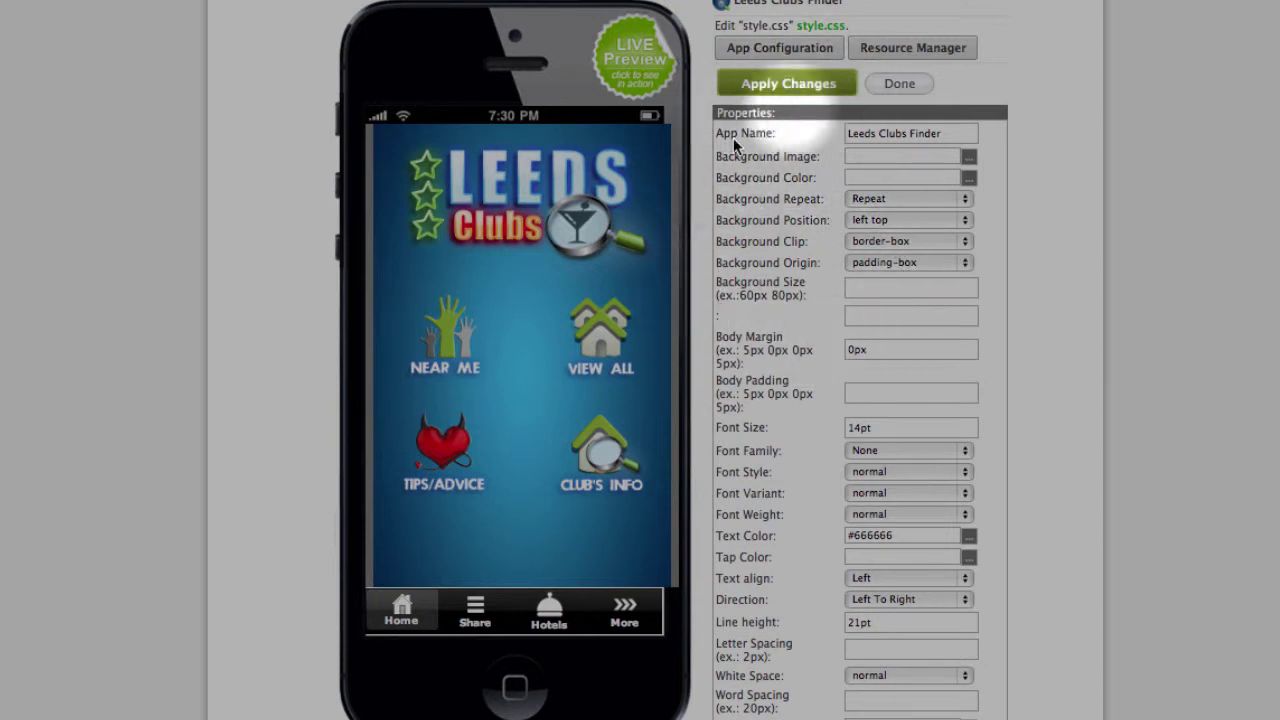
pyautogui.scroll(-3, 1091, 337)
pyautogui.scroll(-3, 910, 455)
pyautogui.scroll(5, 1081, 417)
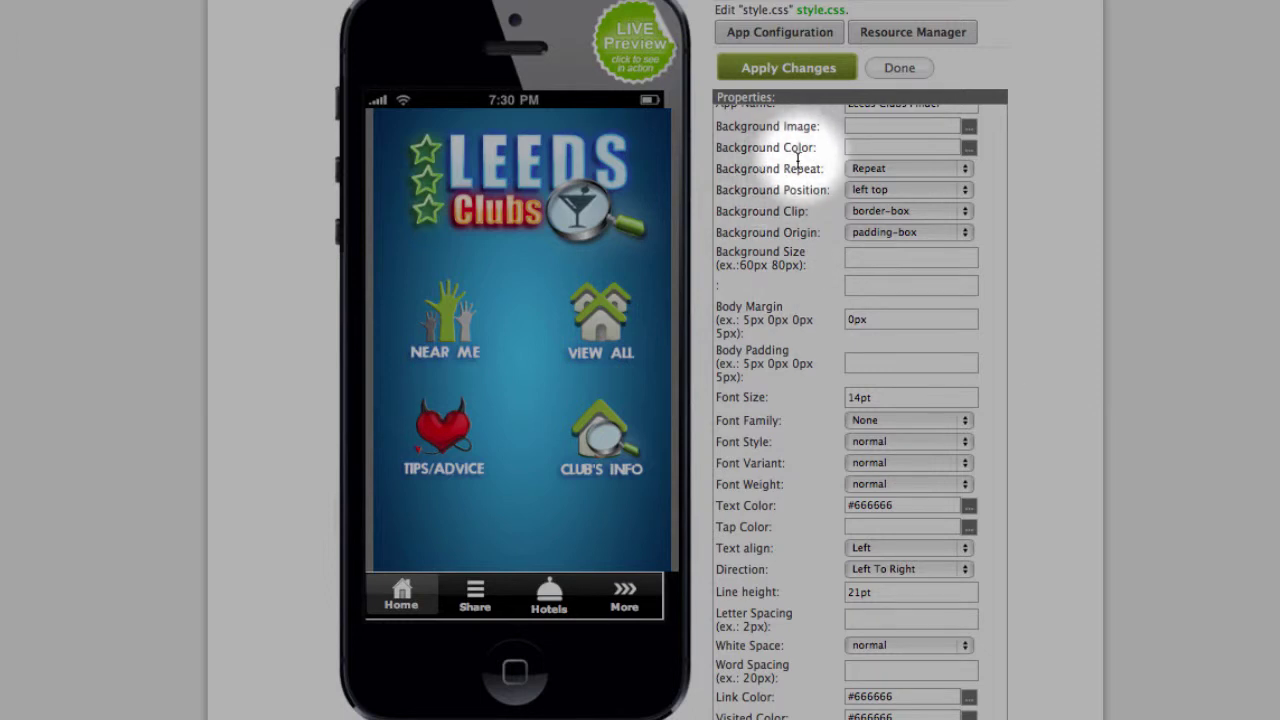
pyautogui.scroll(1, 785, 166)
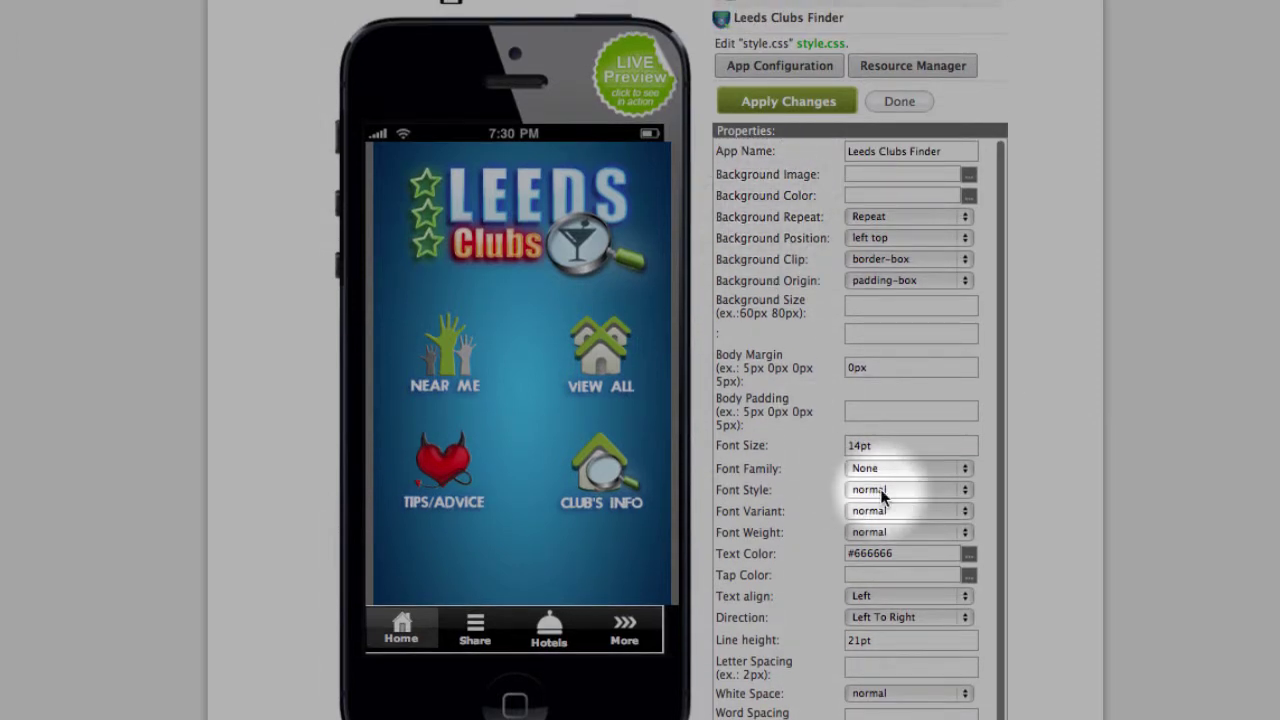
pyautogui.scroll(-5, 772, 486)
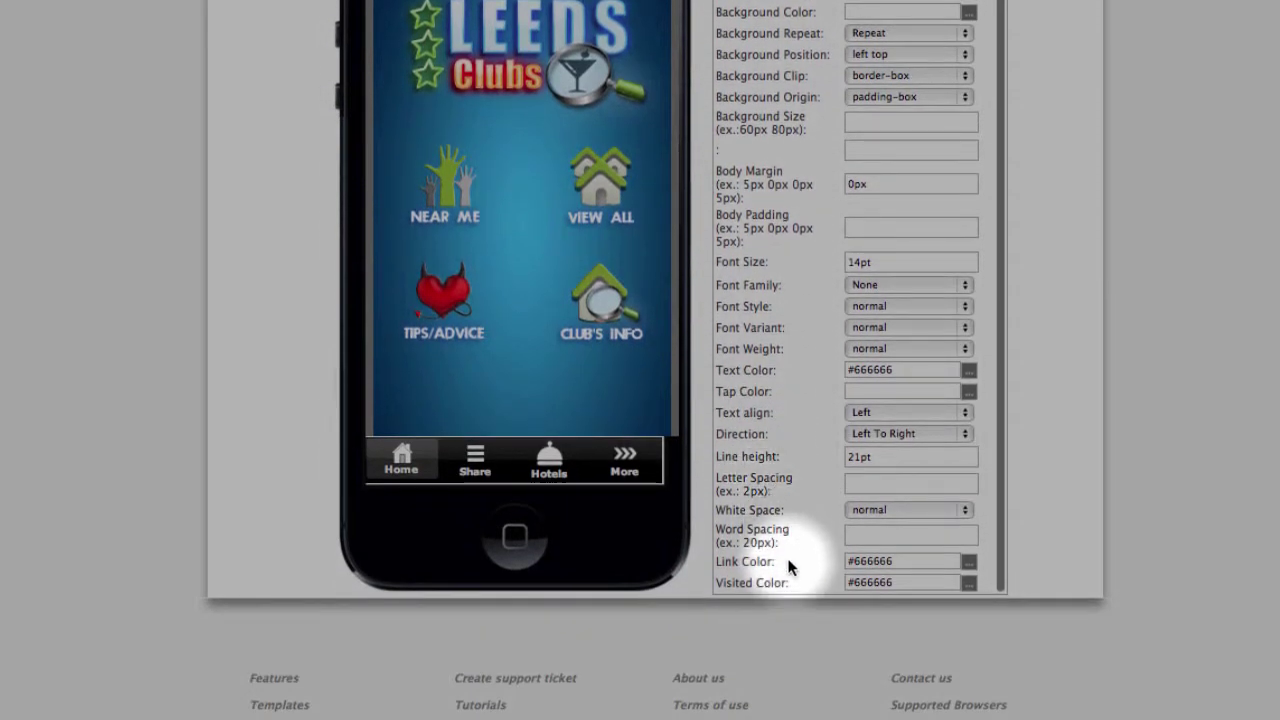
pyautogui.scroll(6, 1065, 360)
pyautogui.click(899, 163)
# - Open the Navigation Settings and examine the Standart Tabs, Custom Tabs and Wheel navigation types
pyautogui.scroll(-10, 1108, 194)
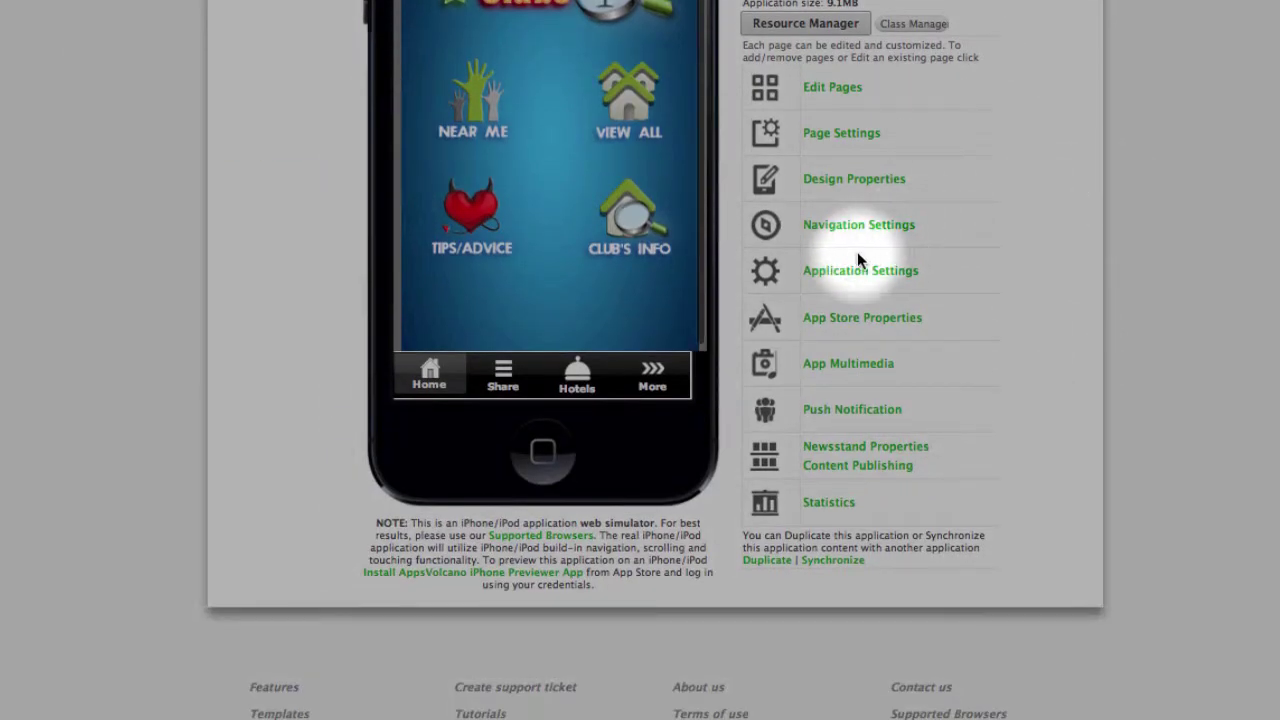
pyautogui.click(876, 226)
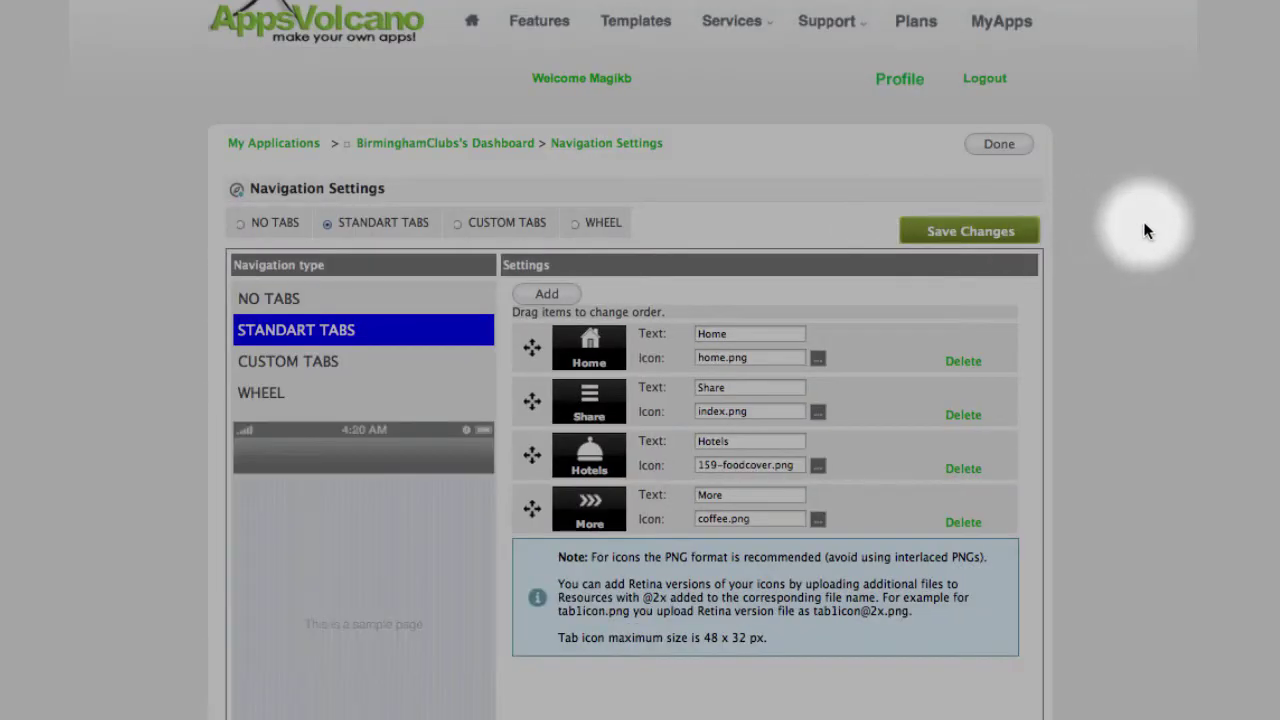
pyautogui.scroll(-3, 1143, 221)
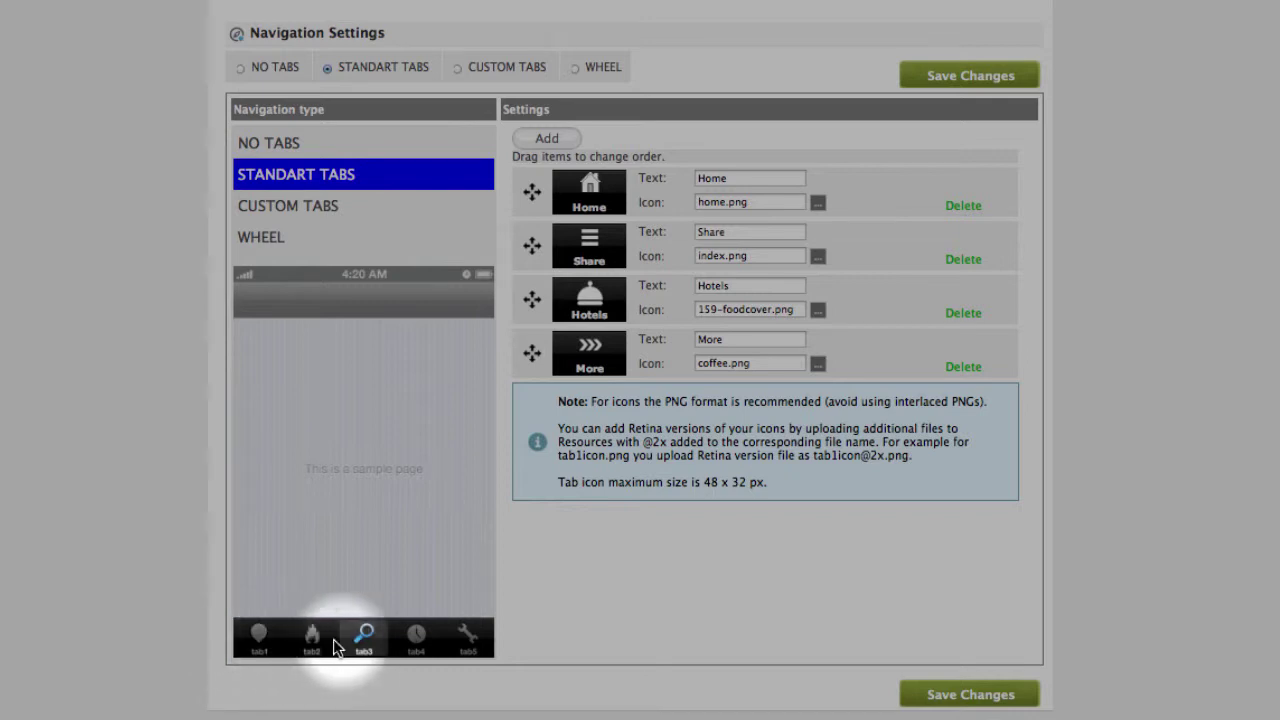
pyautogui.click(346, 212)
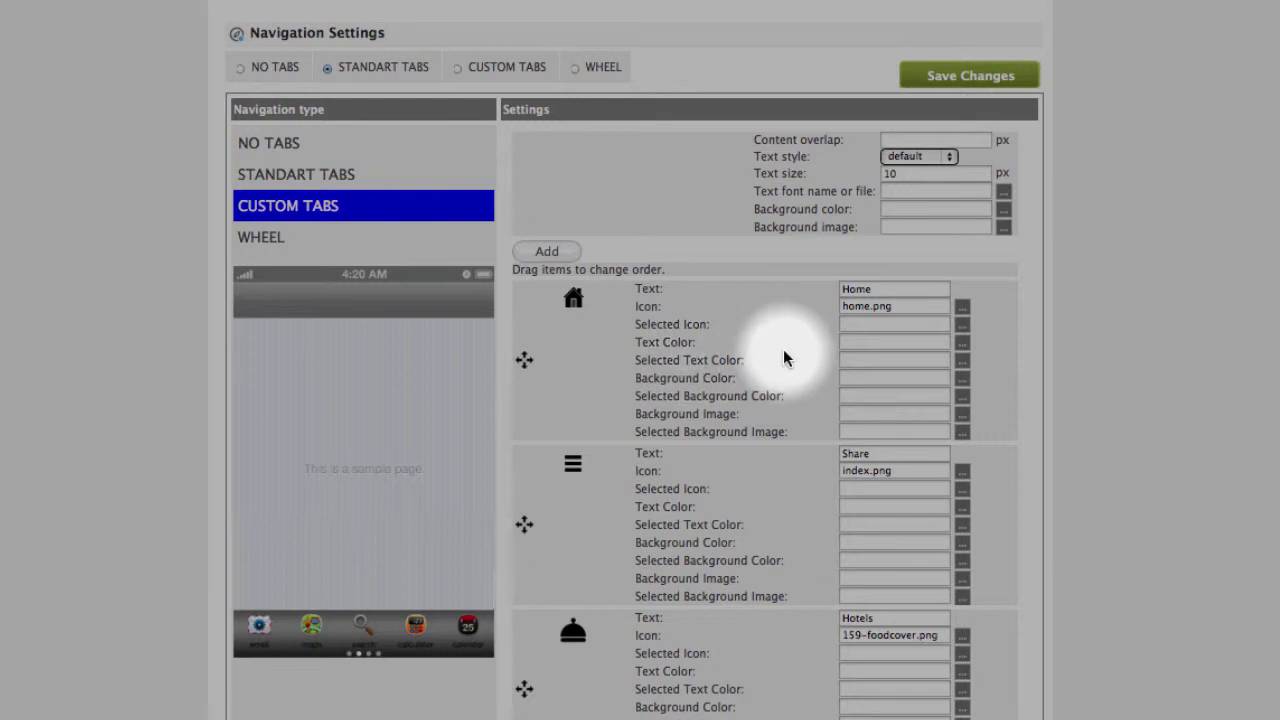
pyautogui.click(313, 238)
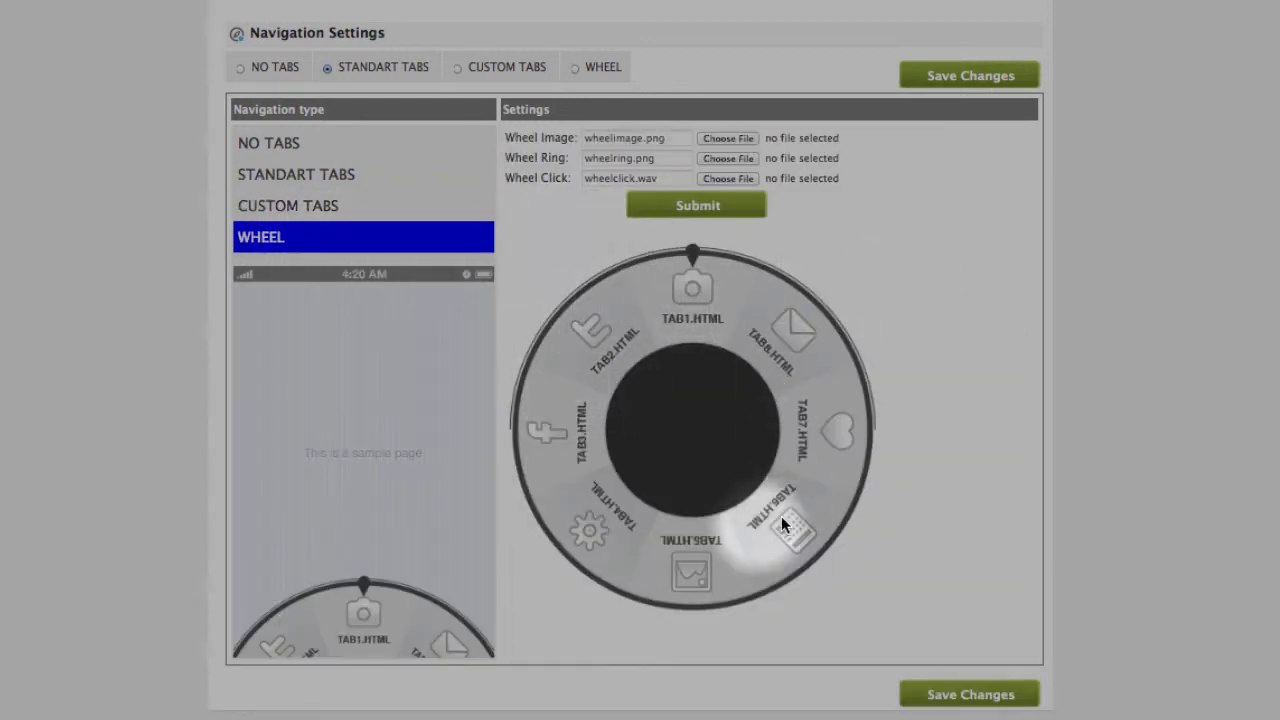
# - Examine the No Tabs navigation type and return to the dashboard
pyautogui.click(254, 143)
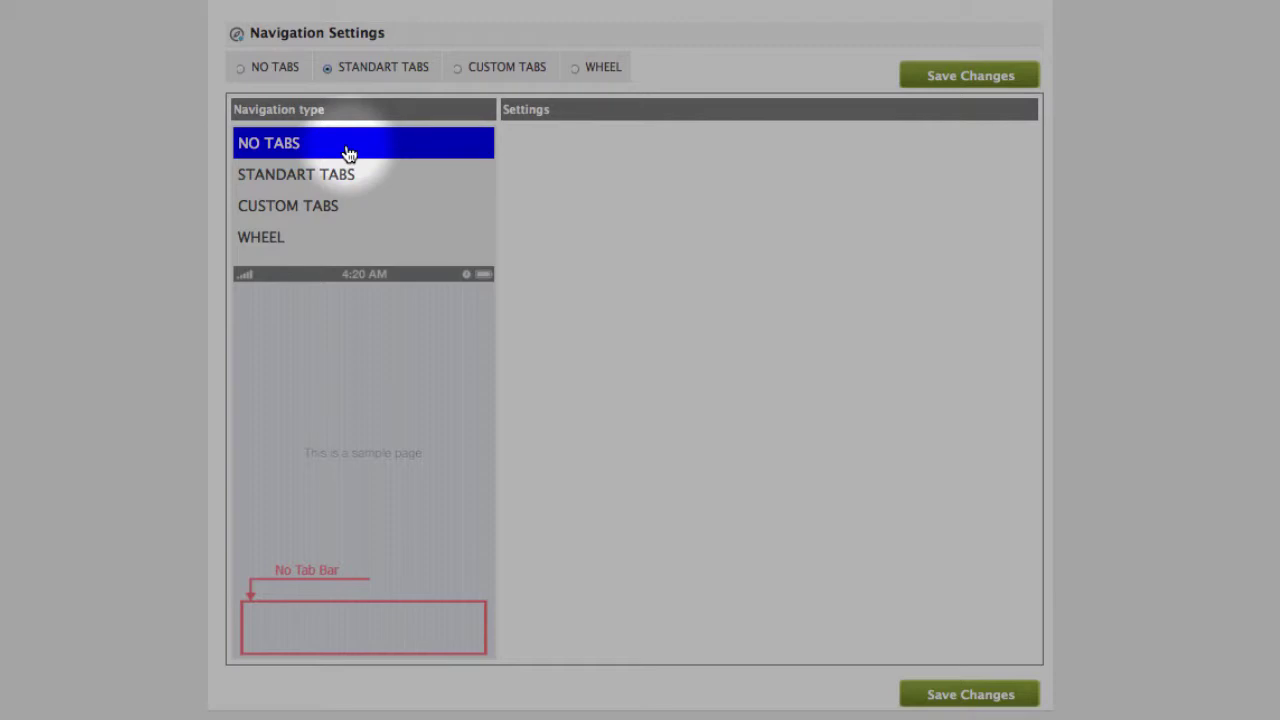
pyautogui.click(1000, 46)
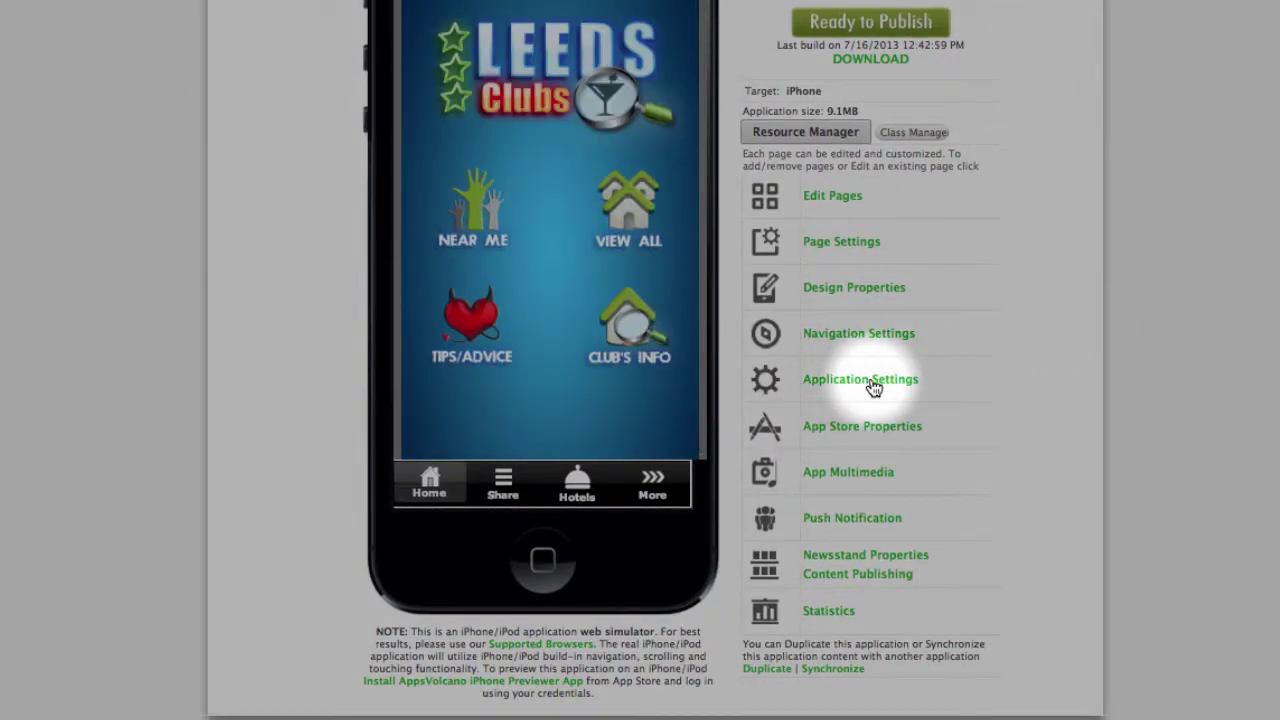
# - Open the Application Settings and examine the General, Startup Options and Access Control (Privacy) categories
pyautogui.click(872, 384)
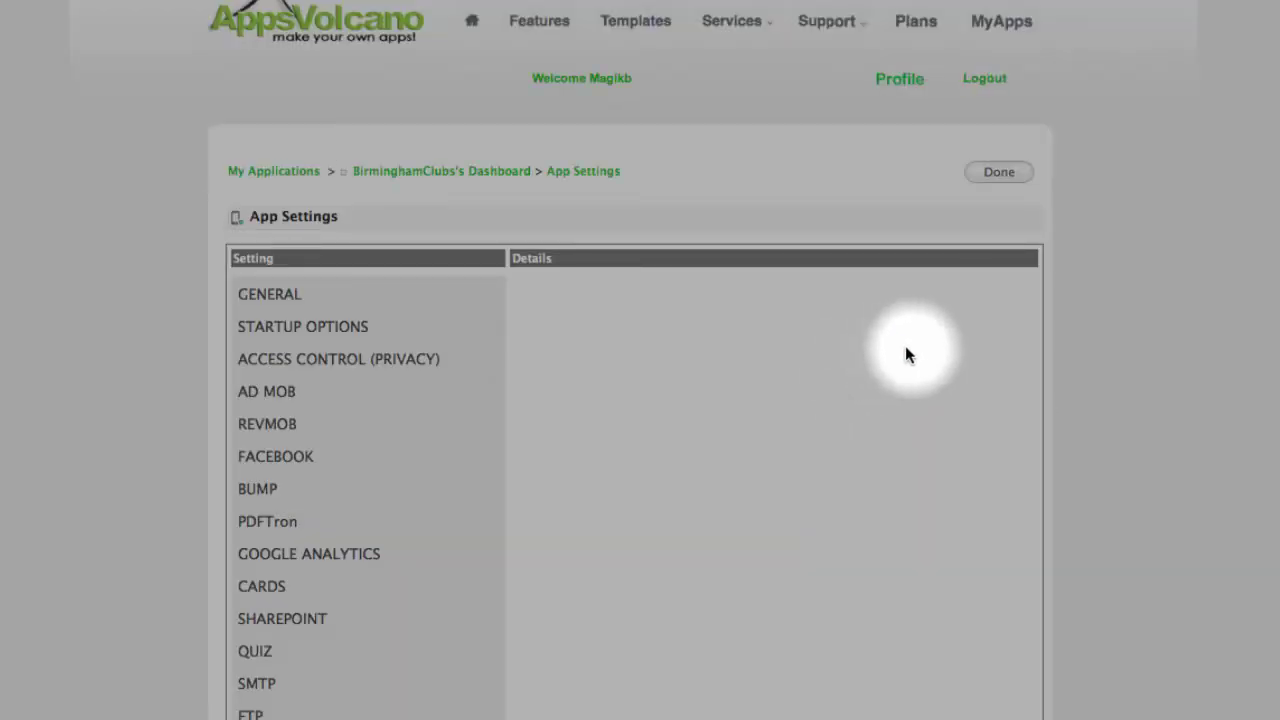
pyautogui.click(304, 300)
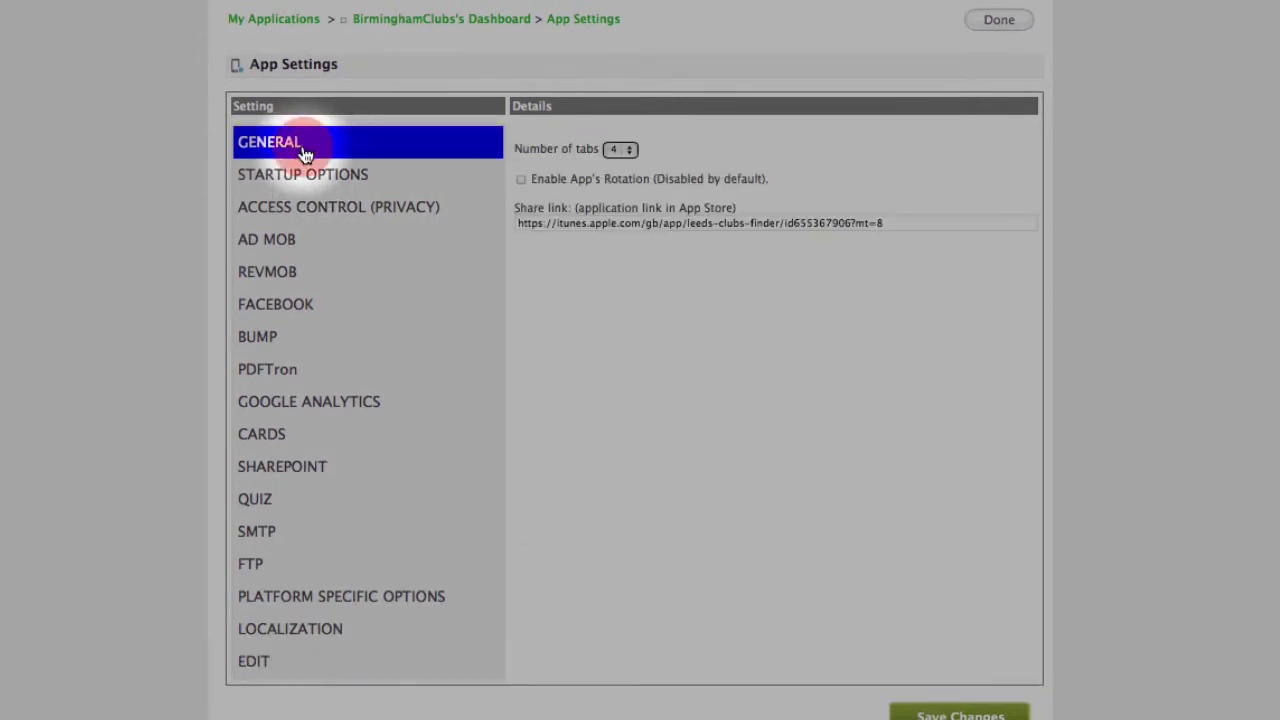
pyautogui.click(695, 148)
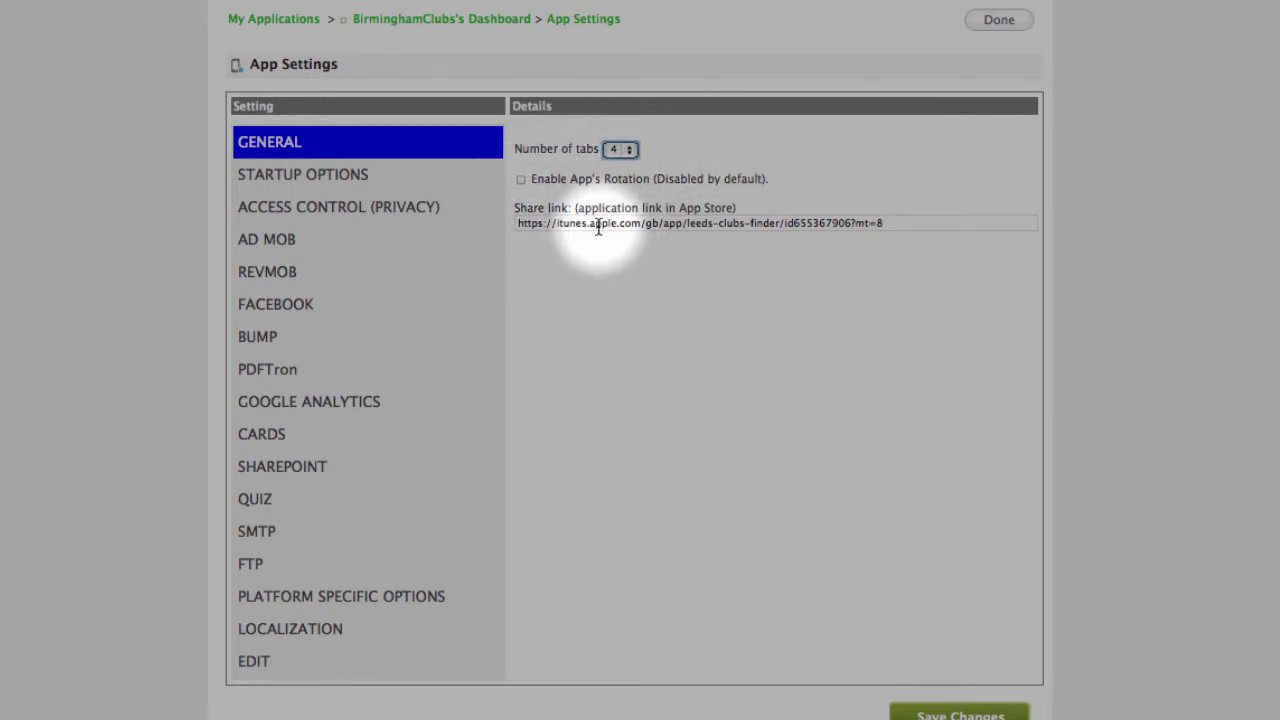
pyautogui.click(316, 184)
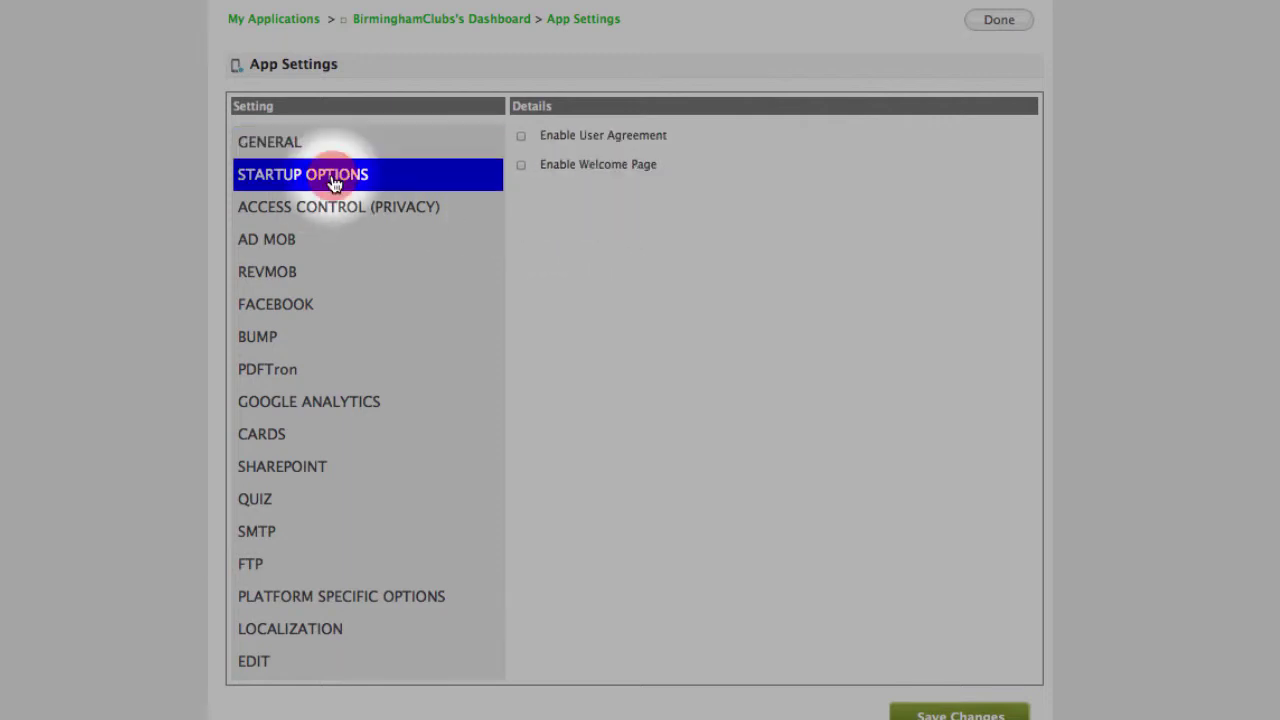
pyautogui.click(340, 220)
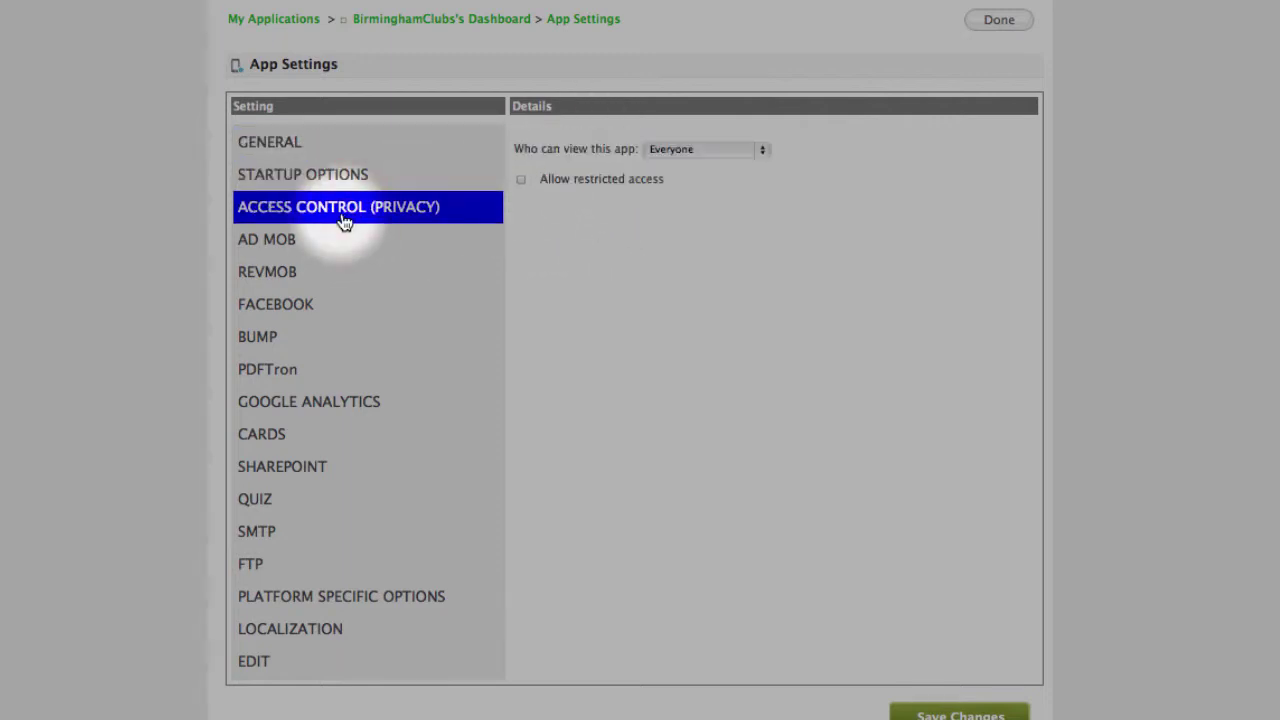
# - Examine the Ad Mob, RevMob and Facebook categories of the app settings
pyautogui.click(276, 241)
pyautogui.click(277, 268)
pyautogui.click(290, 247)
pyautogui.click(287, 274)
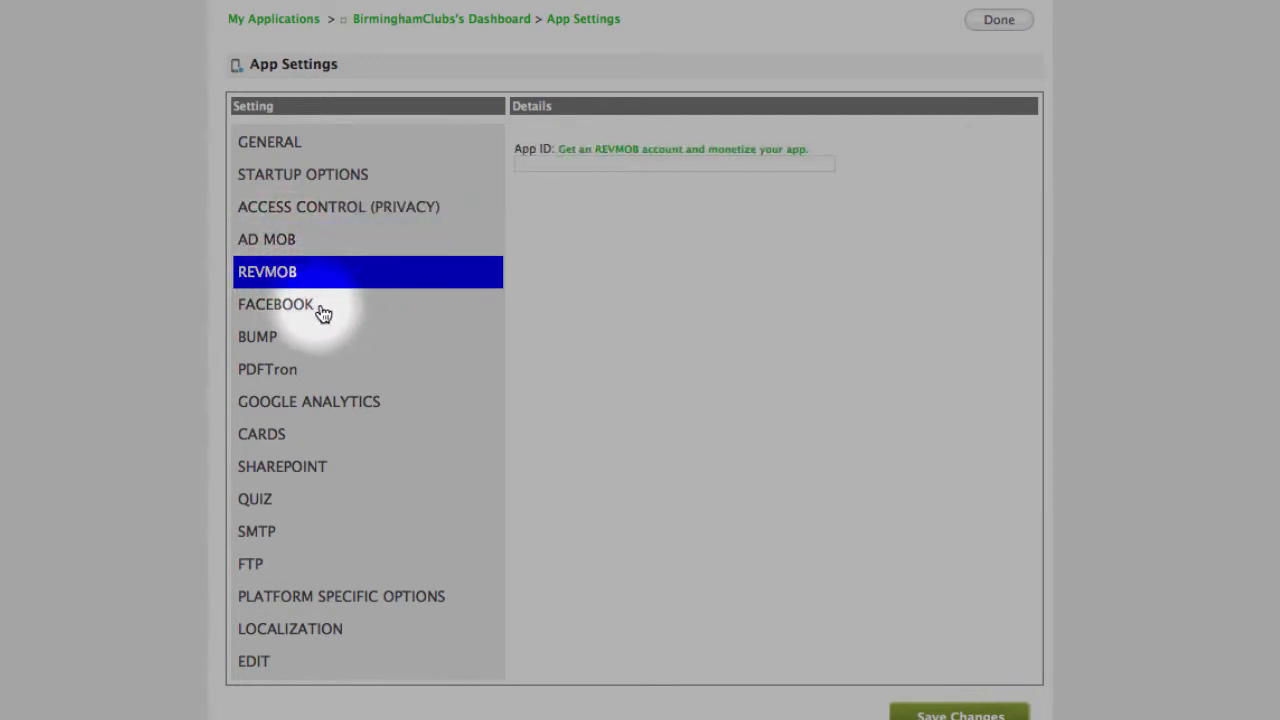
pyautogui.click(295, 312)
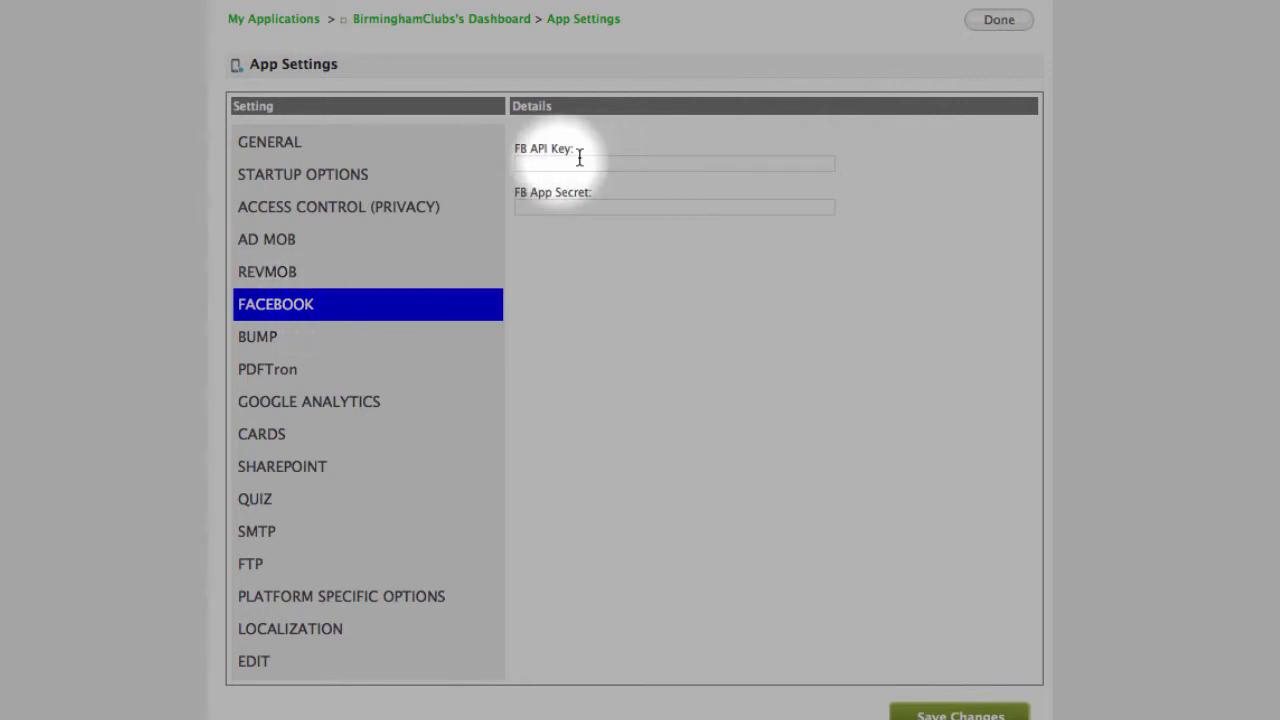
# - Compare the Bump and PDFTron categories of the app settings, ending on PDFTron
pyautogui.click(274, 347)
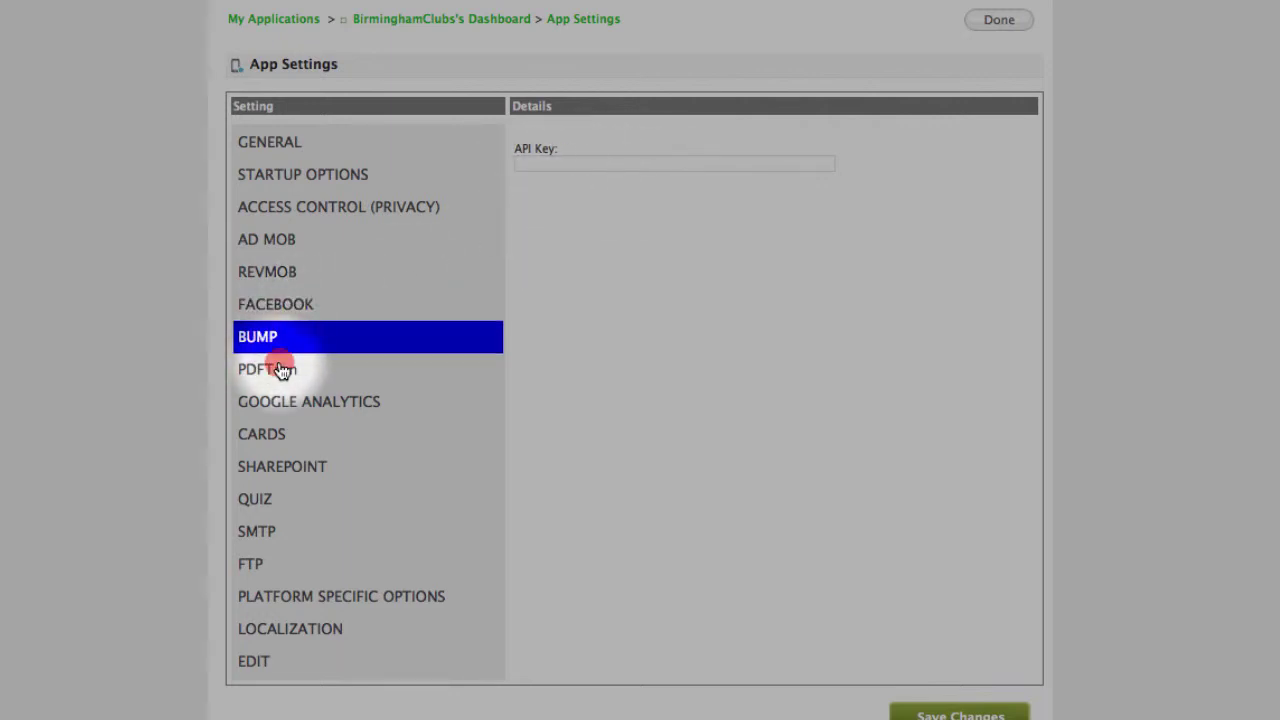
pyautogui.click(280, 366)
pyautogui.click(300, 339)
pyautogui.click(286, 369)
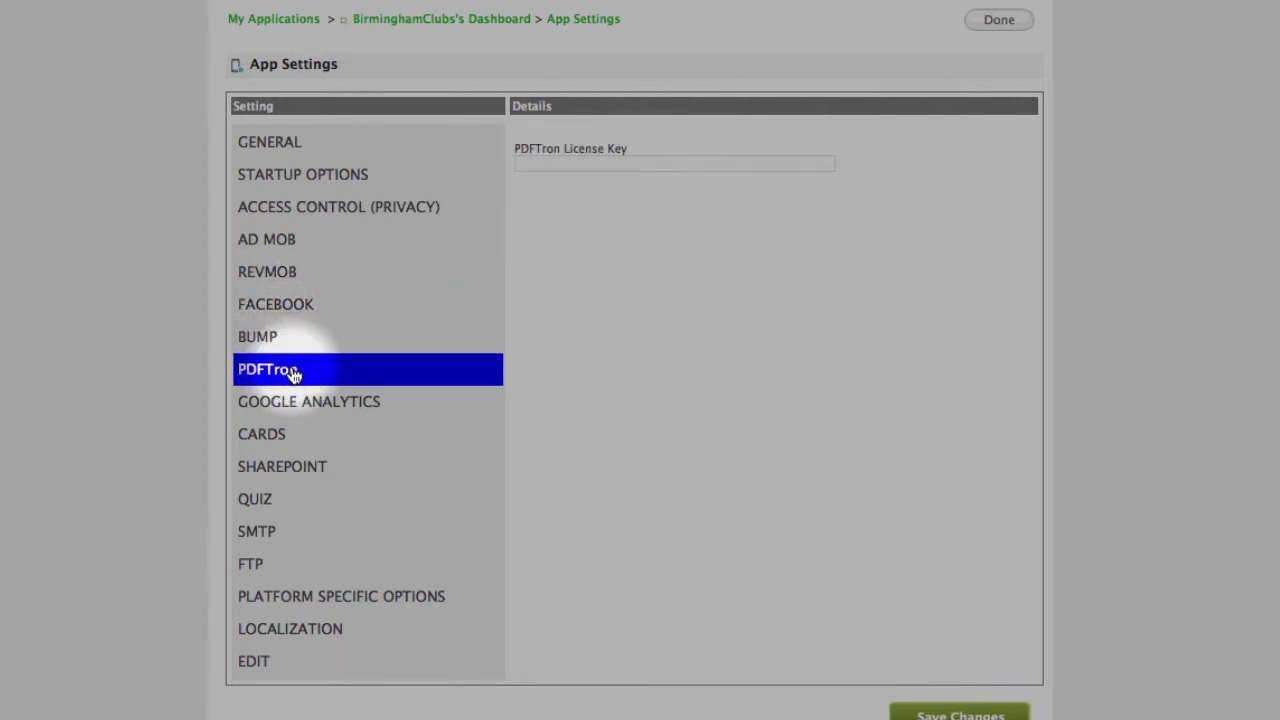
pyautogui.click(304, 342)
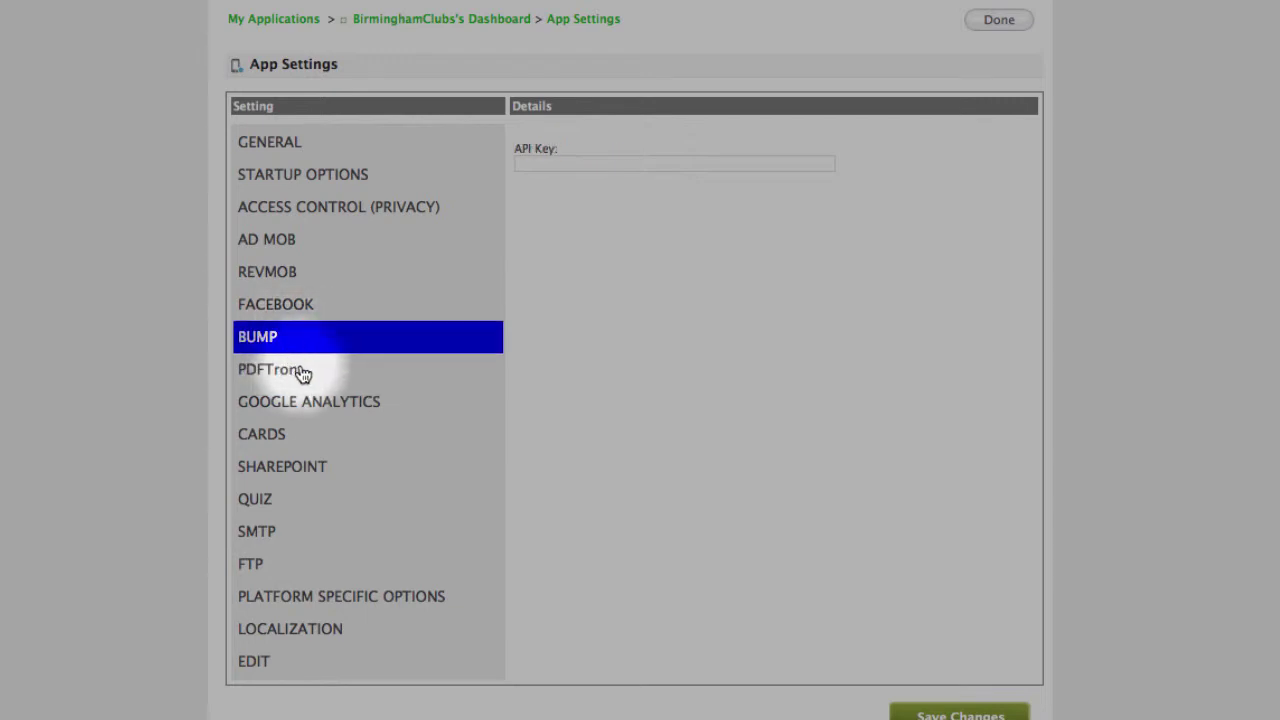
pyautogui.click(304, 371)
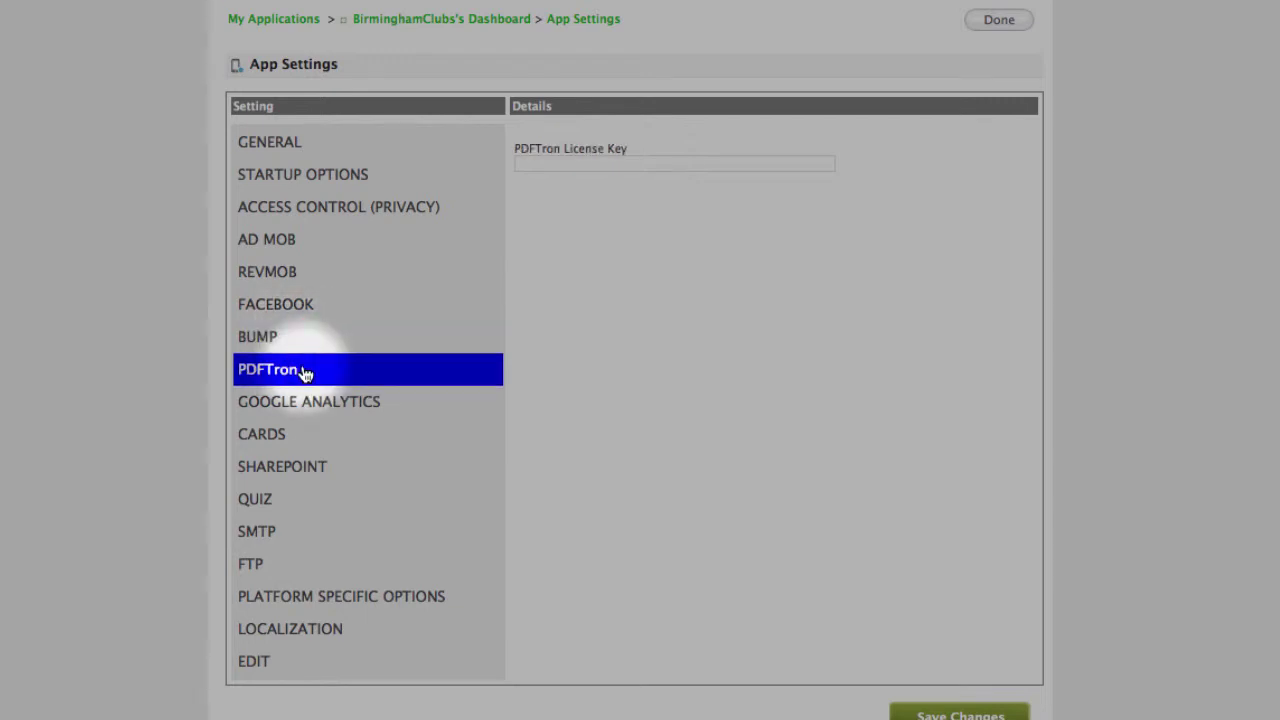
# - Examine the Google Analytics, Cards, SharePoint and Quiz categories of the app settings
pyautogui.click(362, 410)
pyautogui.scroll(-2, 388, 450)
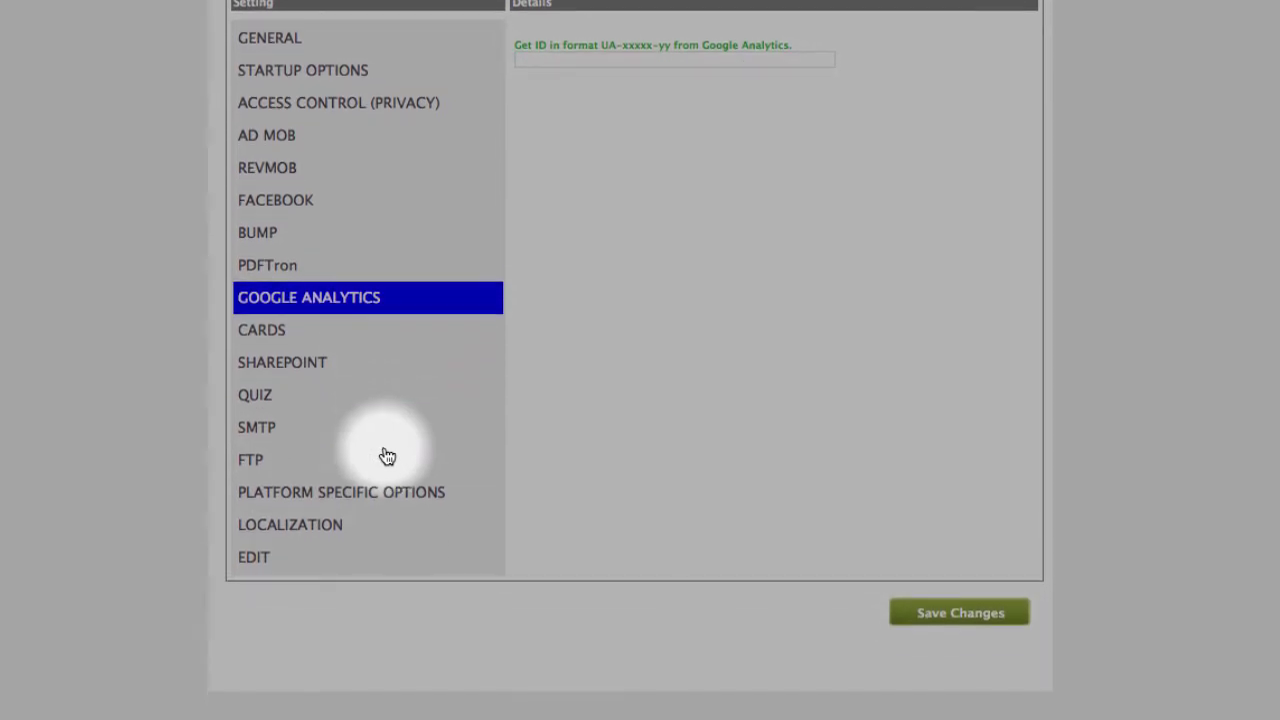
pyautogui.click(277, 337)
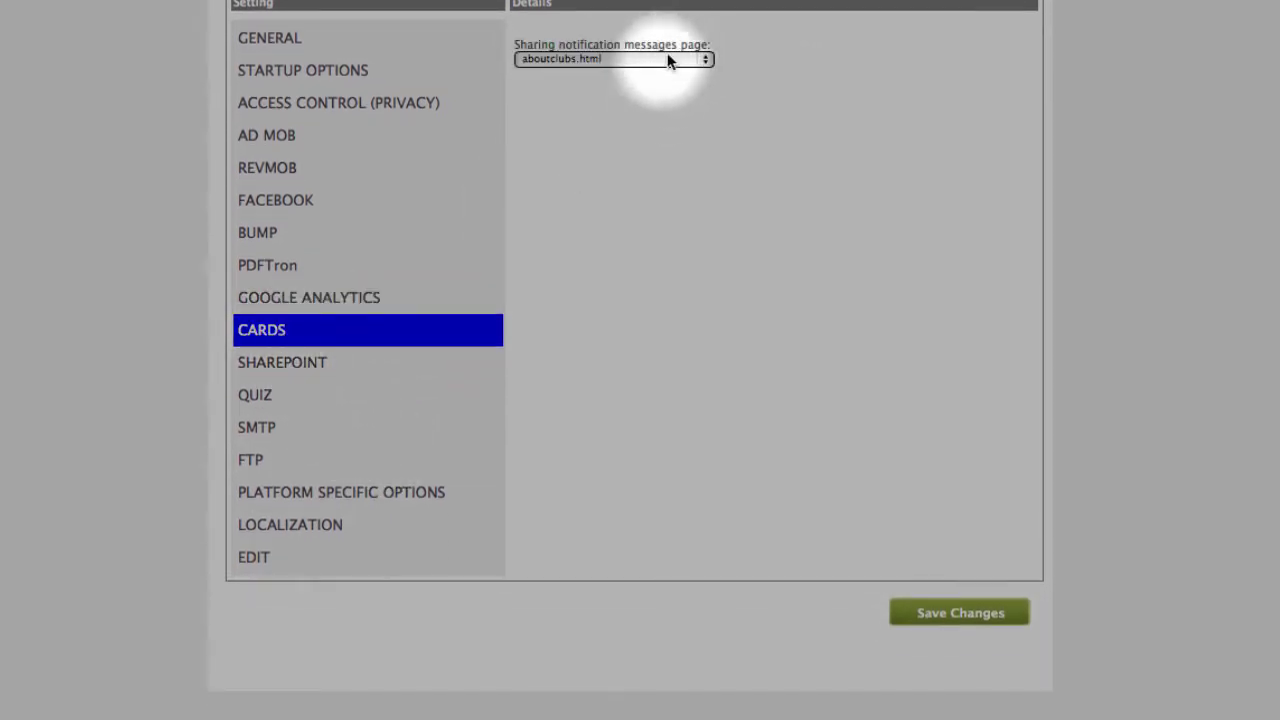
pyautogui.click(296, 370)
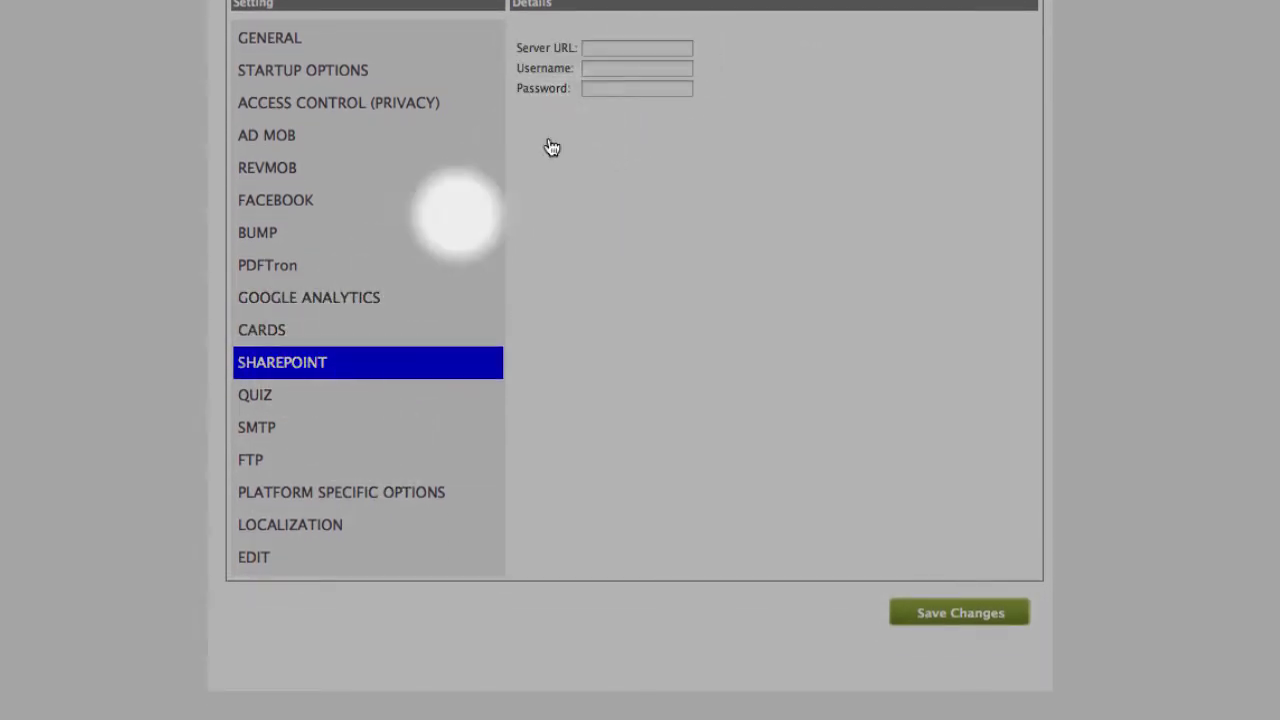
pyautogui.click(290, 398)
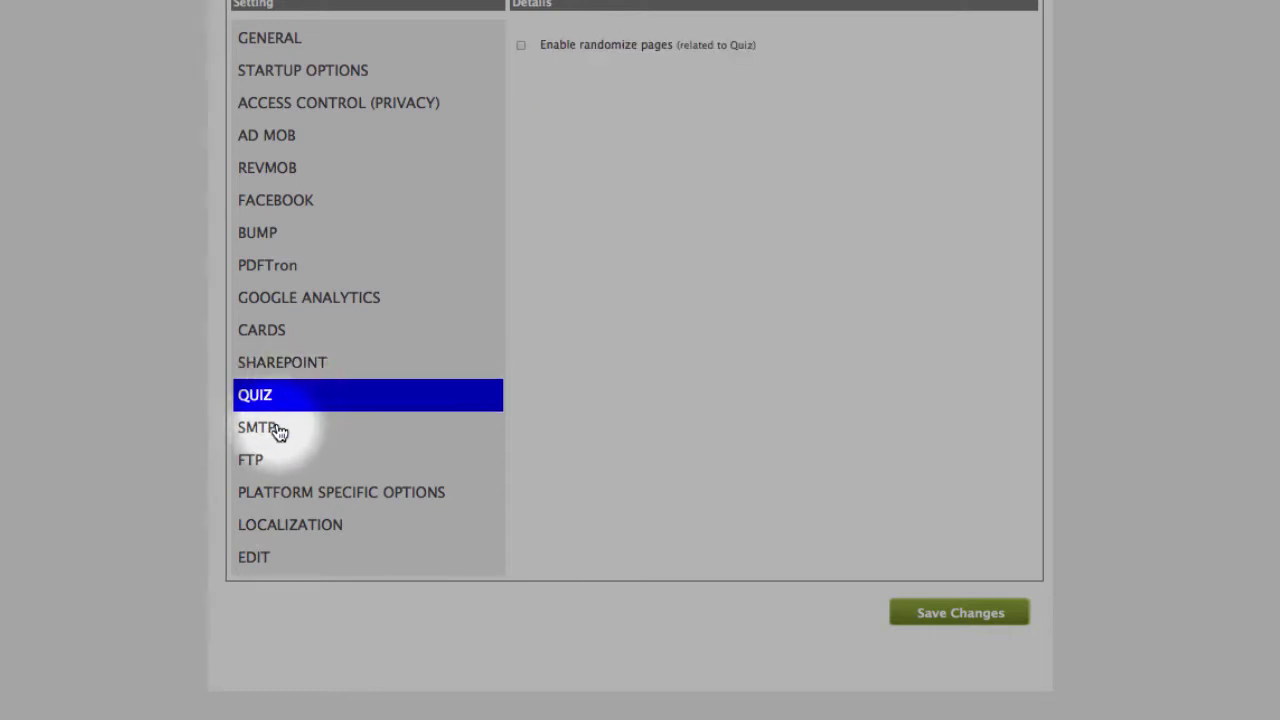
# - Examine the SMTP mail server fields, highlighting AppsVolcano in the note, and open the FTP settings
pyautogui.click(277, 430)
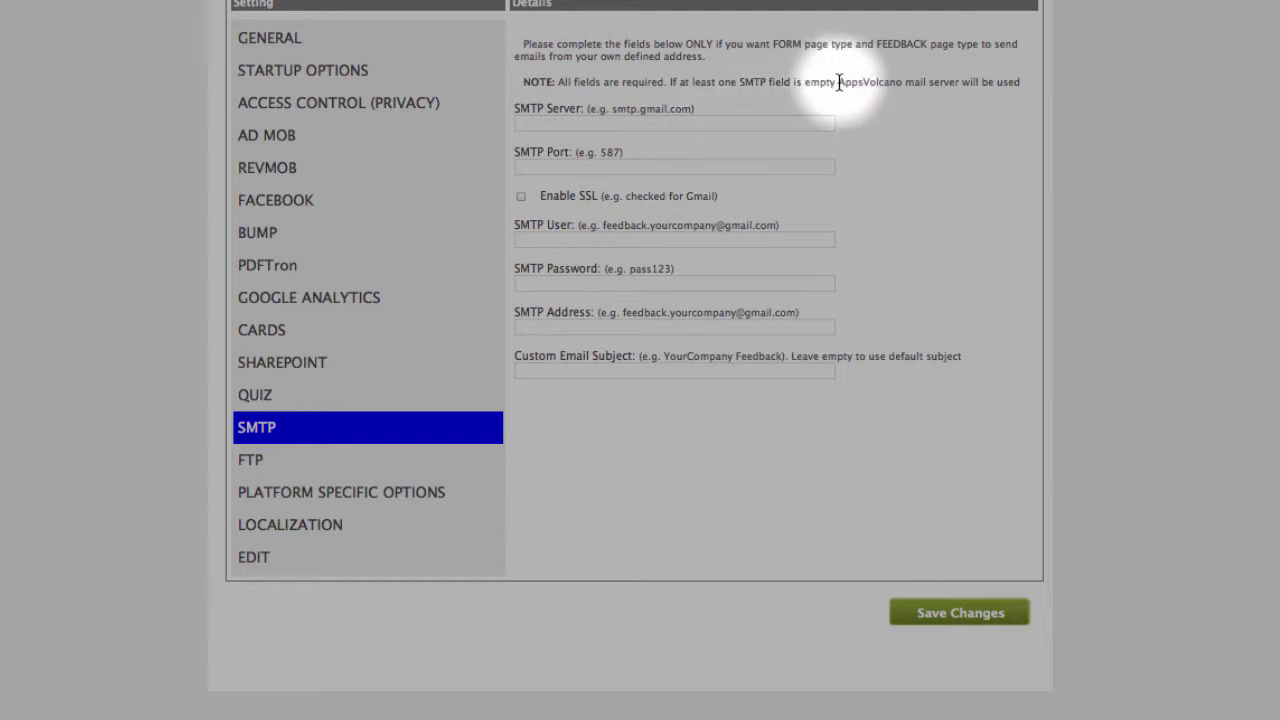
pyautogui.moveTo(839, 82); pyautogui.dragTo(895, 80)
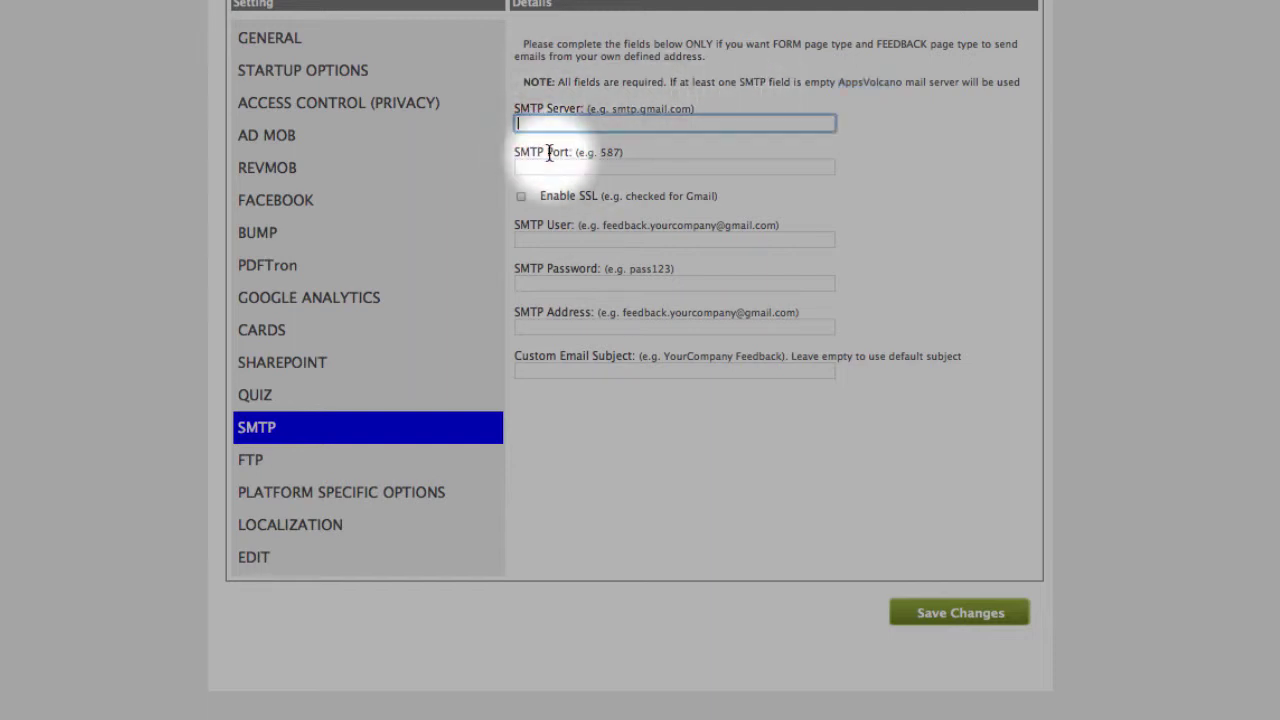
pyautogui.click(568, 242)
pyautogui.click(277, 465)
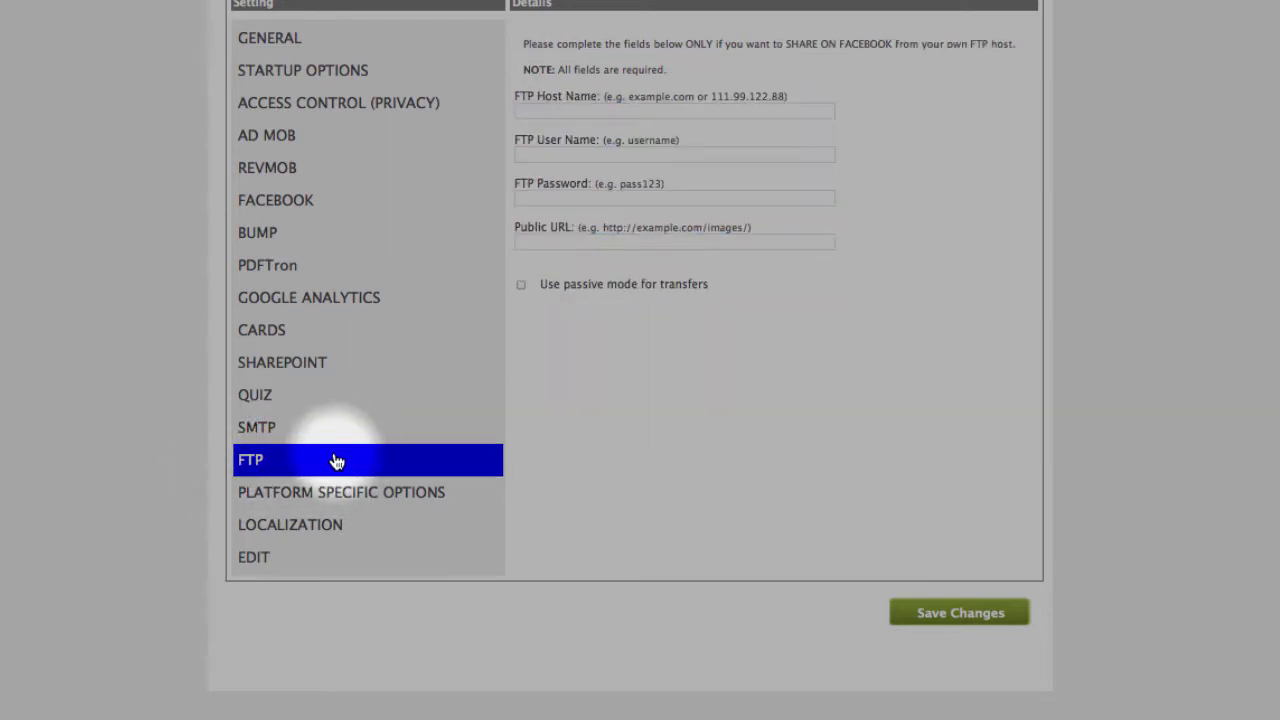
# - Examine the in-app purchase and rate app fields of the Platform Specific Options, highlighting the Apple ID
pyautogui.click(335, 491)
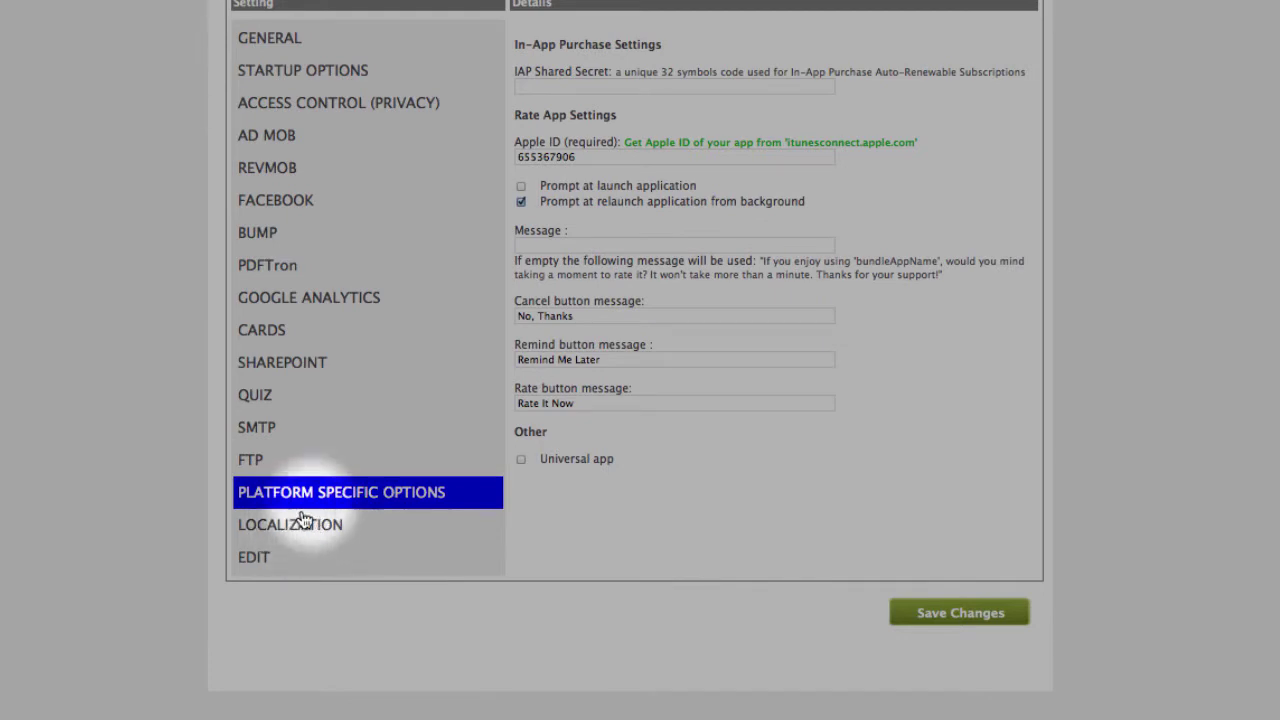
pyautogui.click(590, 86)
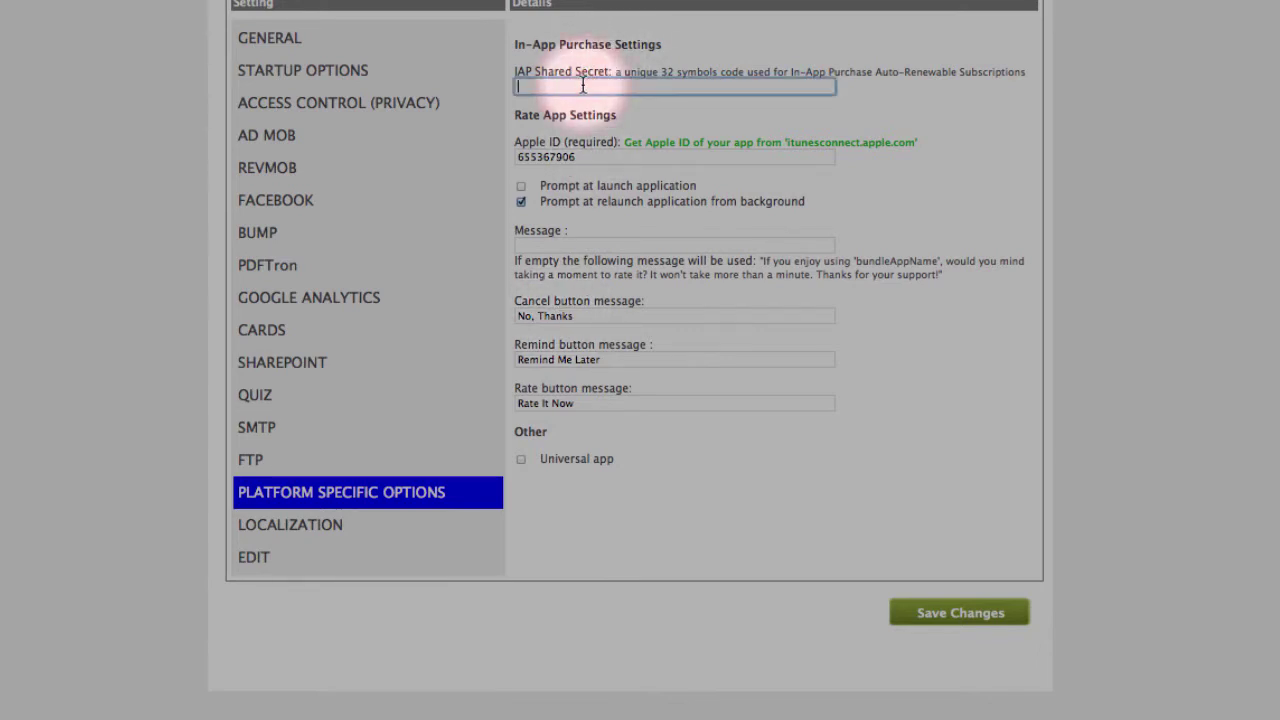
pyautogui.click(583, 157)
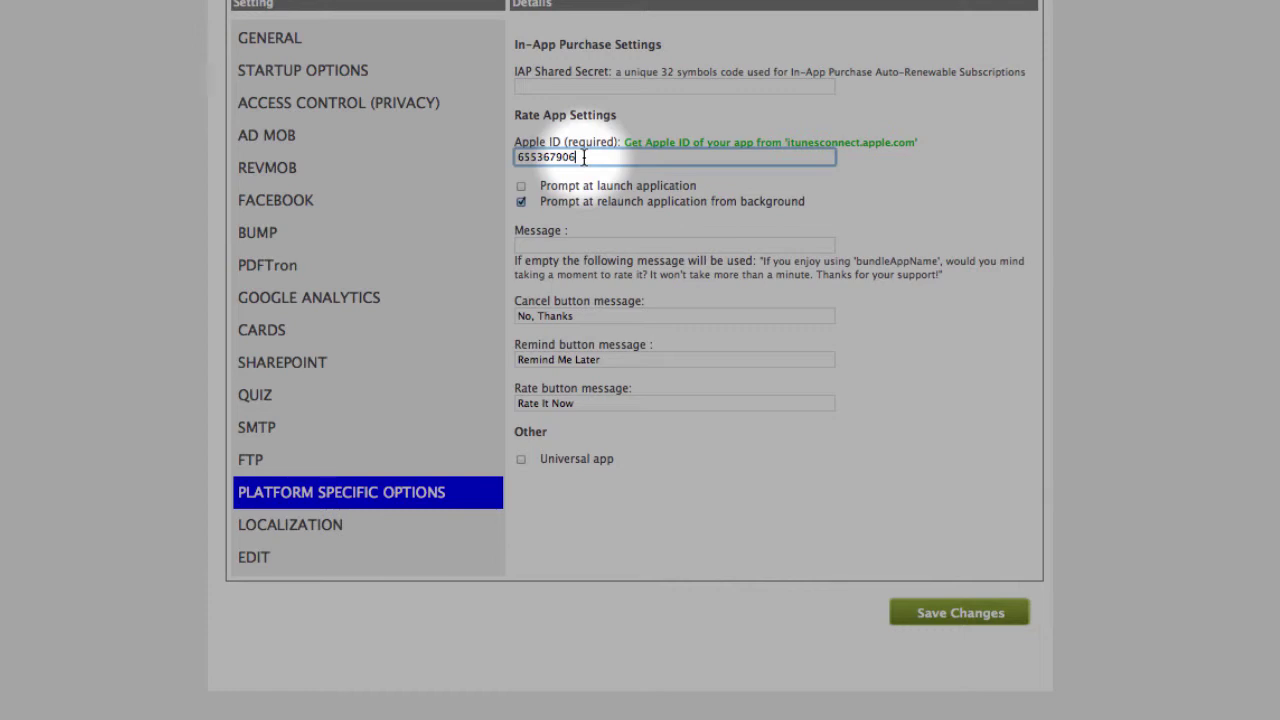
pyautogui.moveTo(584, 157); pyautogui.dragTo(514, 157)
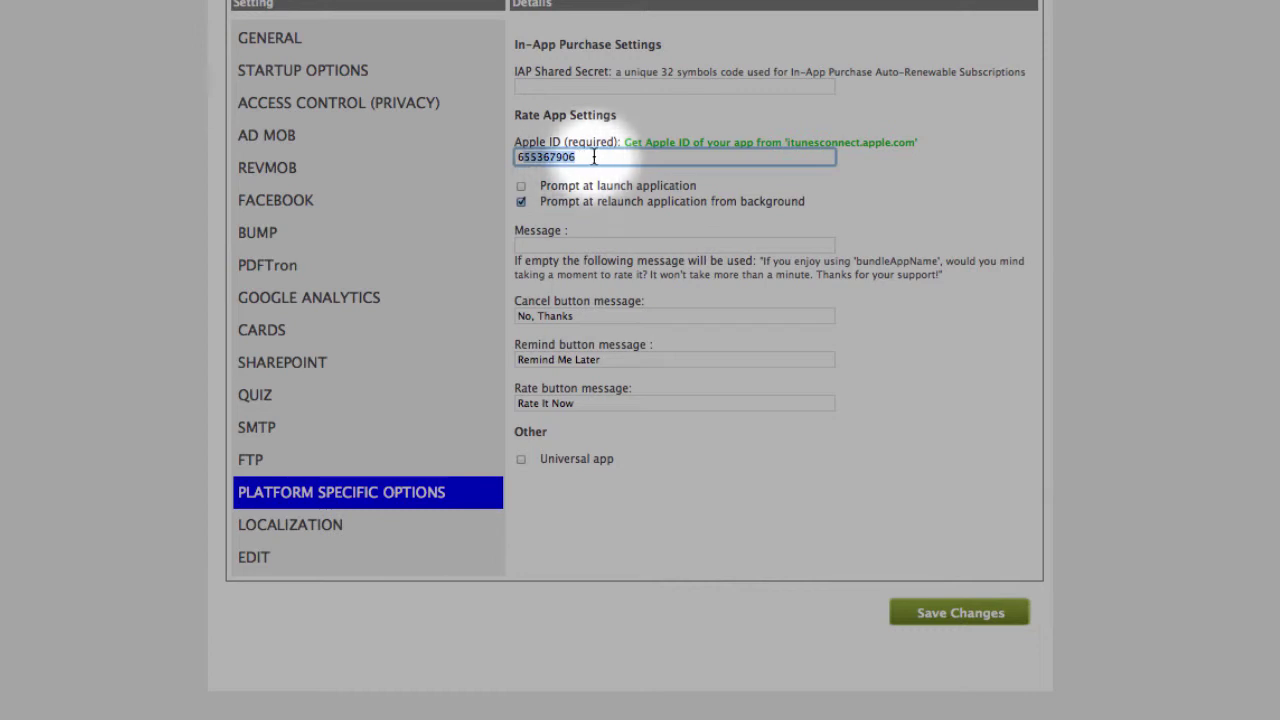
pyautogui.click(598, 245)
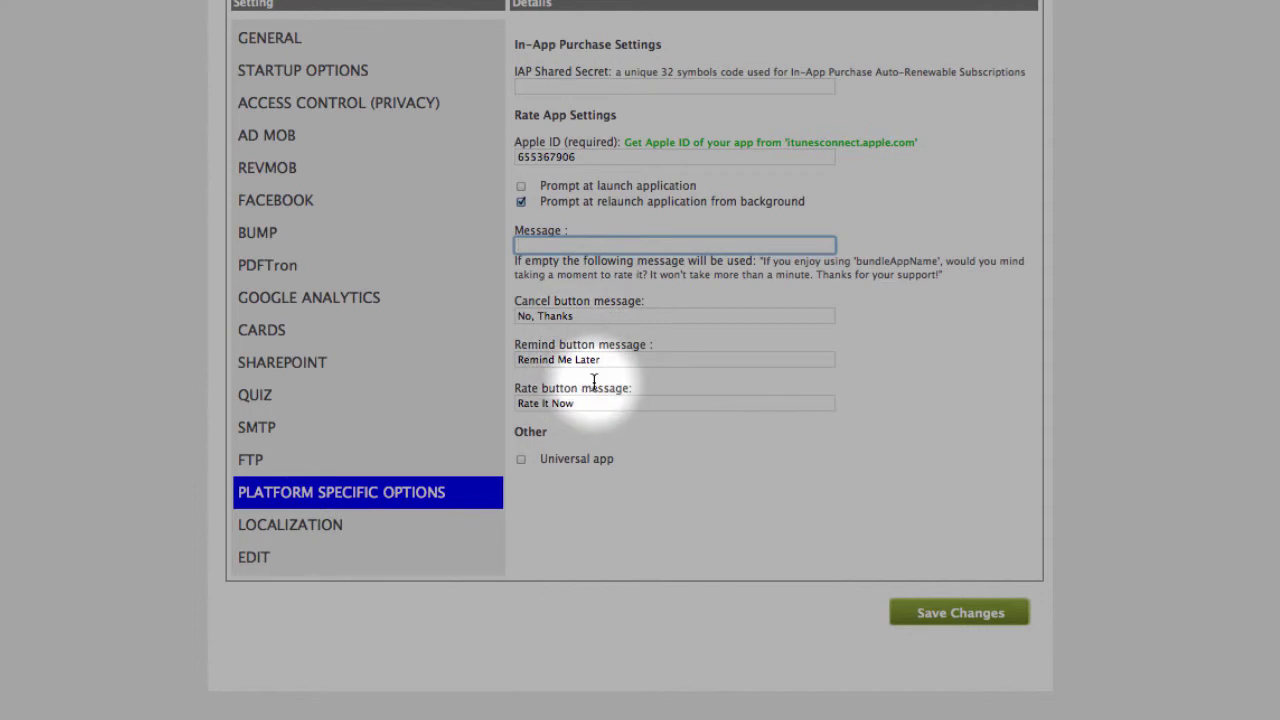
# - Examine the Localization strings and the app.xml source under Edit, and return to the dashboard
pyautogui.click(304, 527)
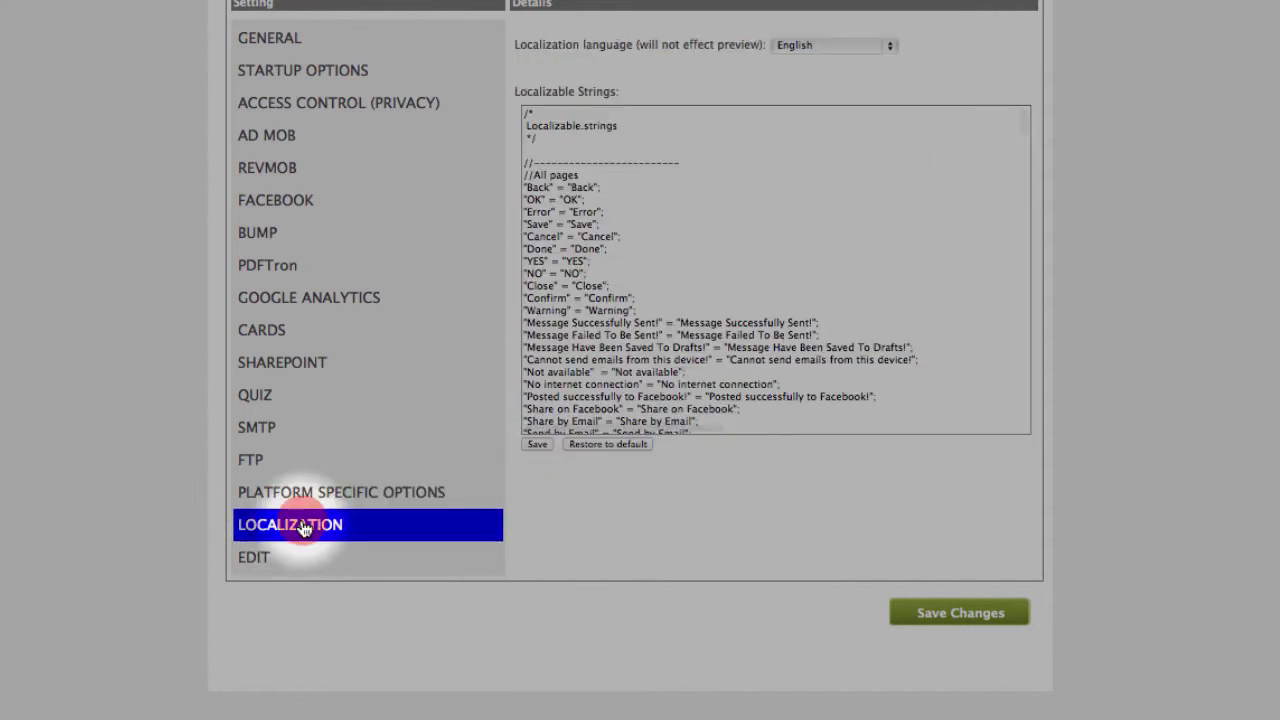
pyautogui.click(264, 563)
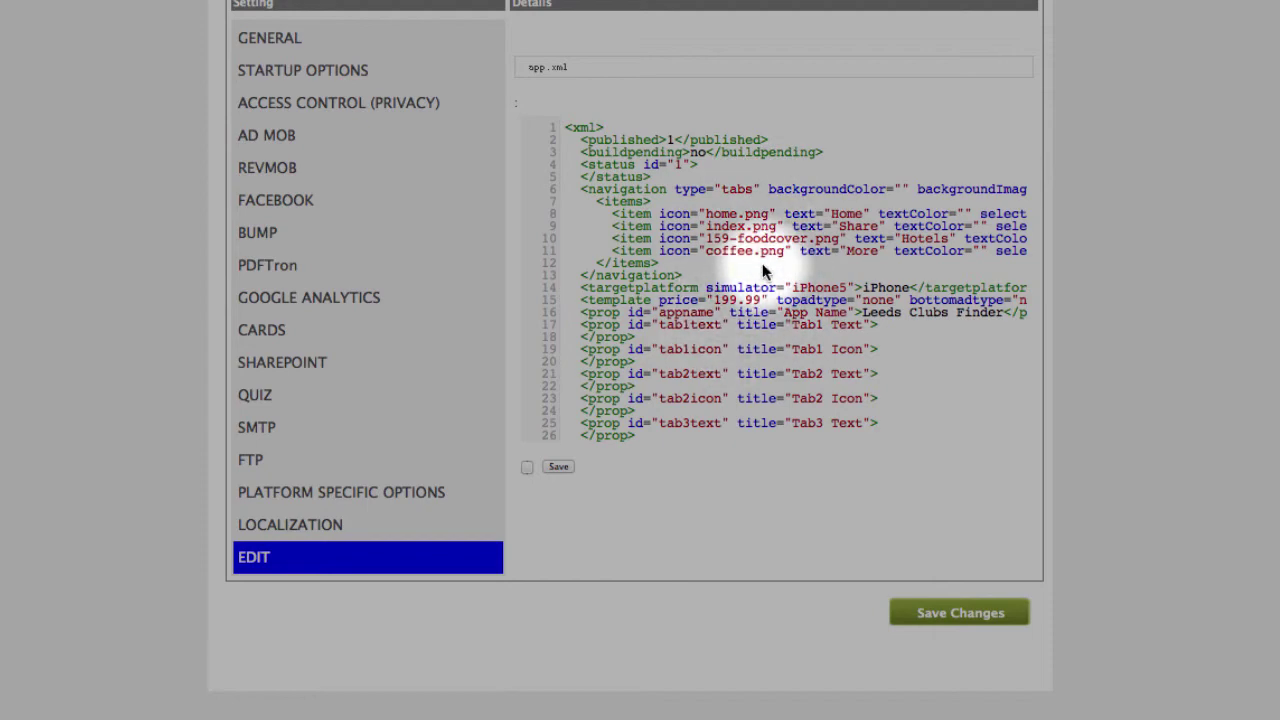
pyautogui.scroll(3, 1084, 200)
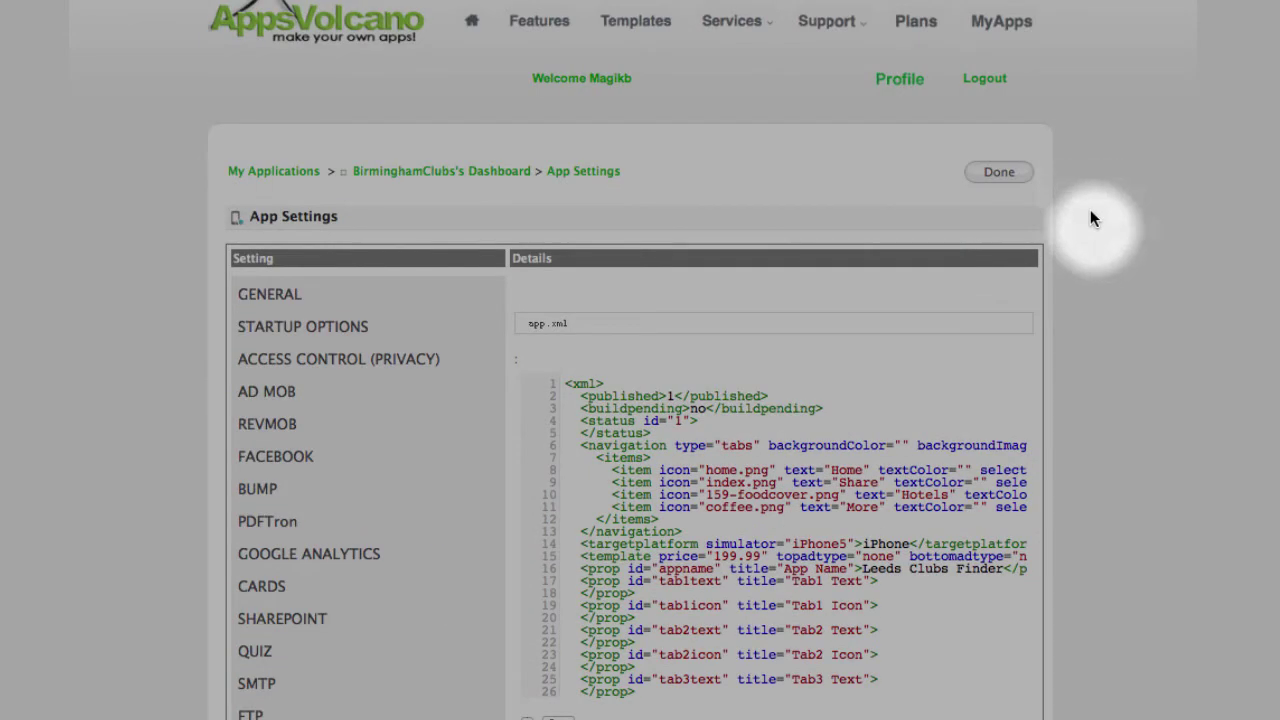
pyautogui.click(1015, 179)
# - Open the App Store Properties and examine the app name, description, keywords, categories, contact information and App Store icon
pyautogui.scroll(-5, 1137, 218)
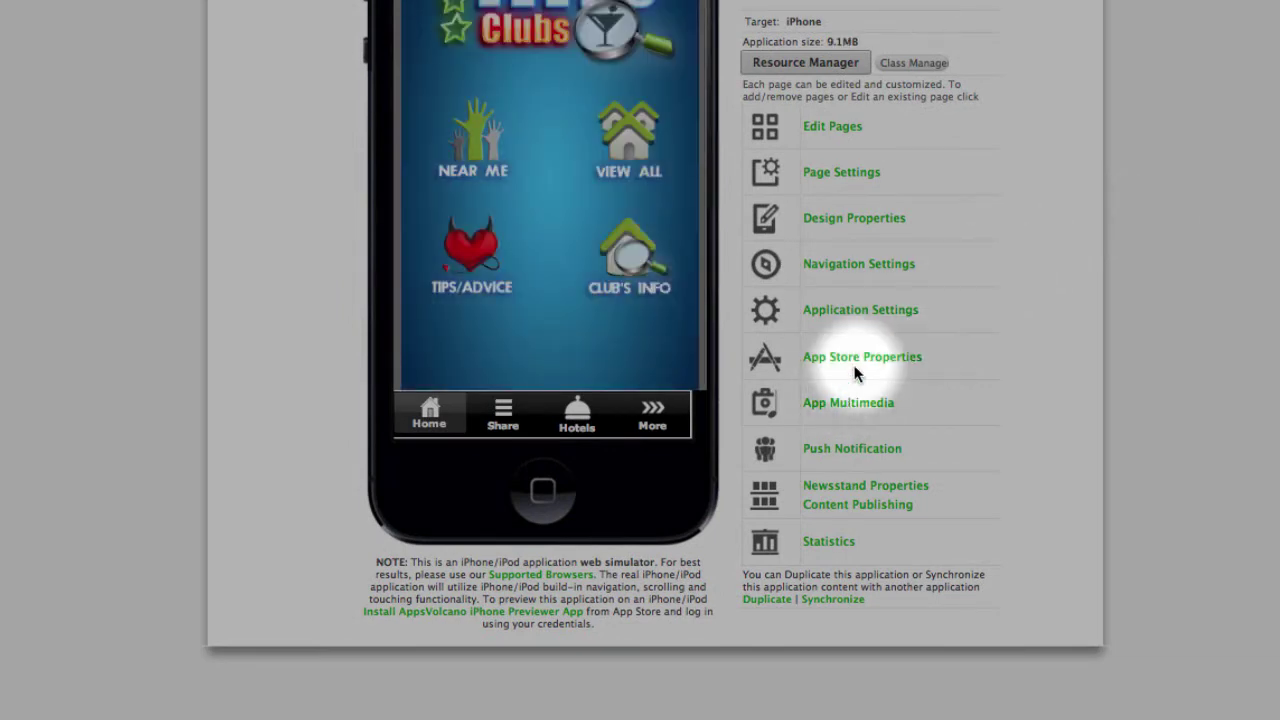
pyautogui.click(887, 358)
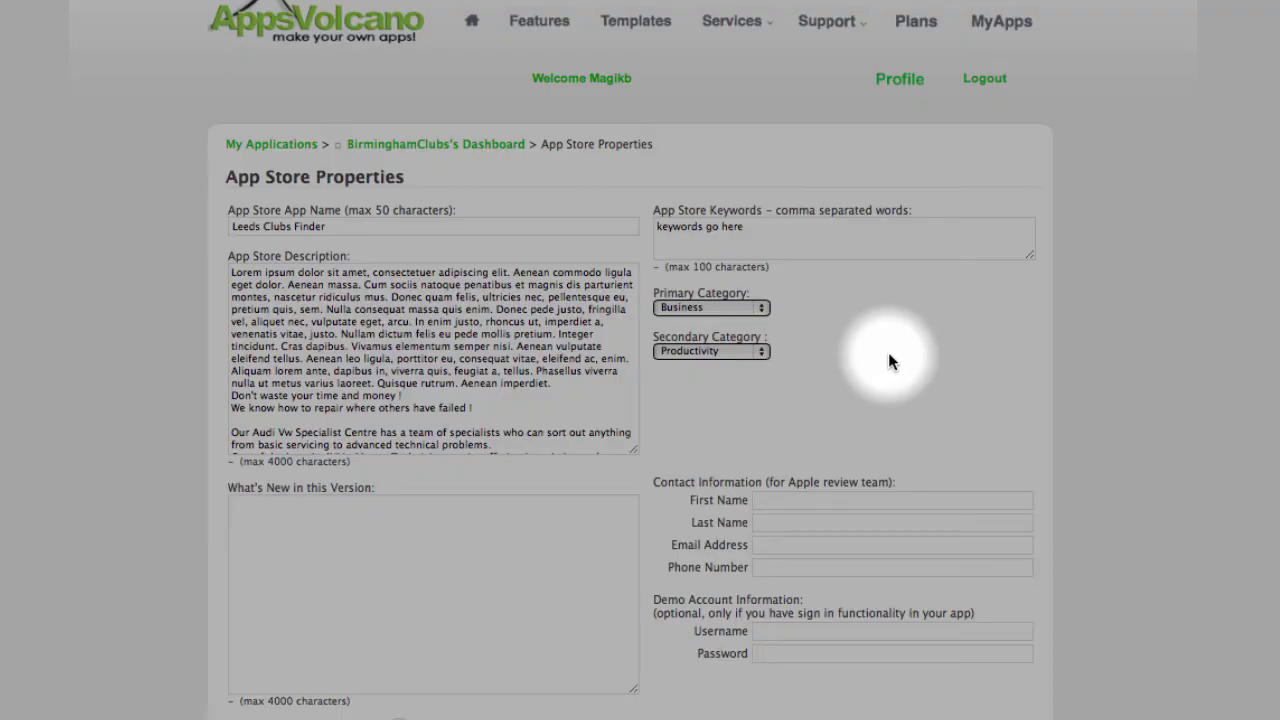
pyautogui.scroll(-2, 945, 315)
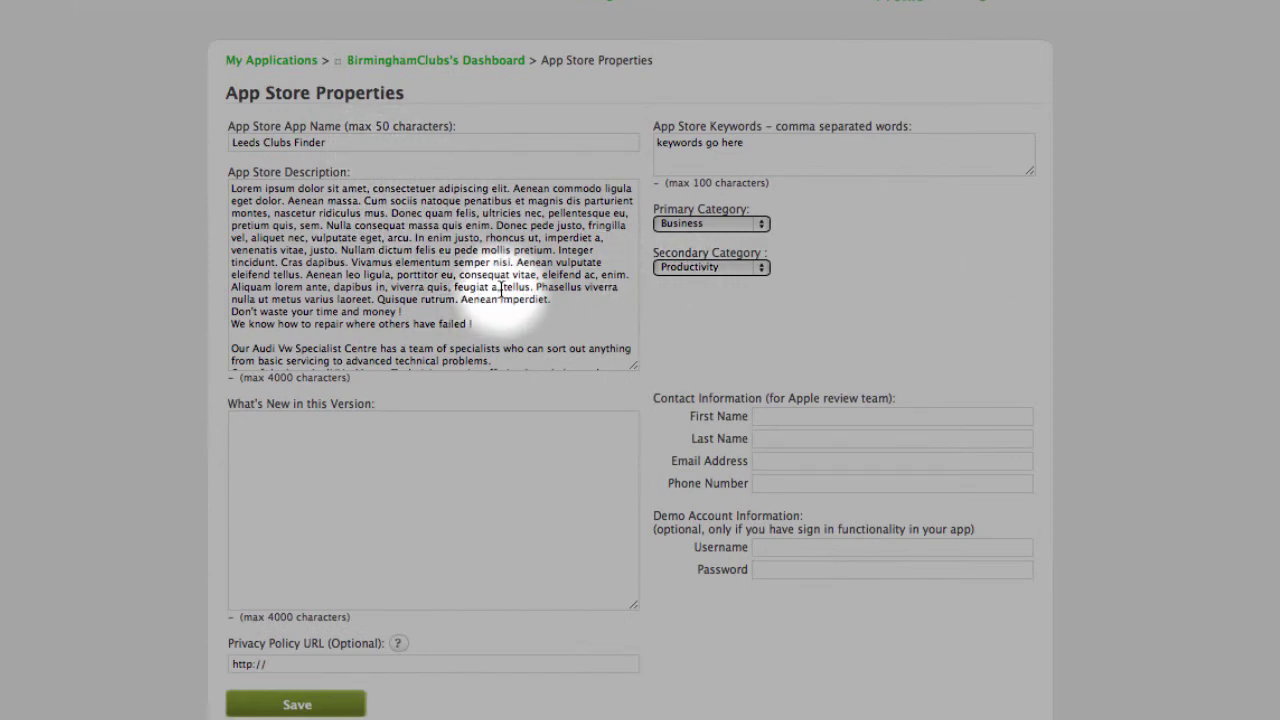
pyautogui.scroll(-5, 433, 270)
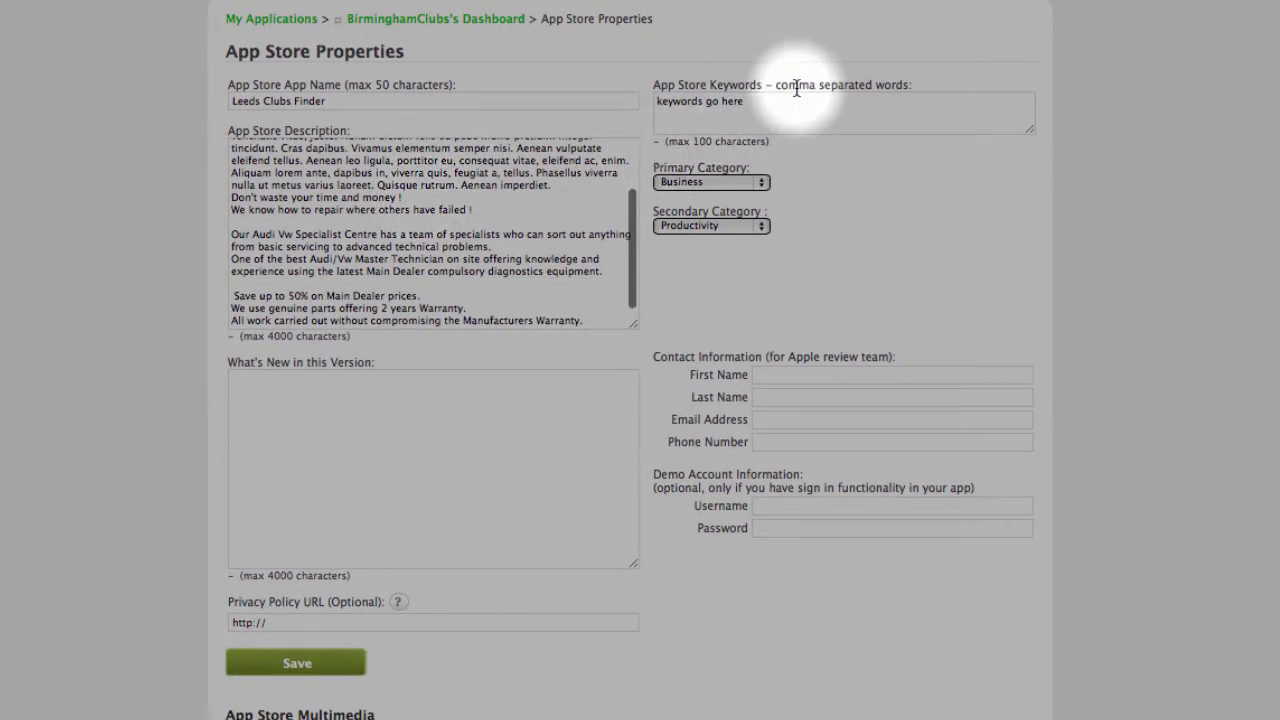
pyautogui.scroll(-5, 851, 180)
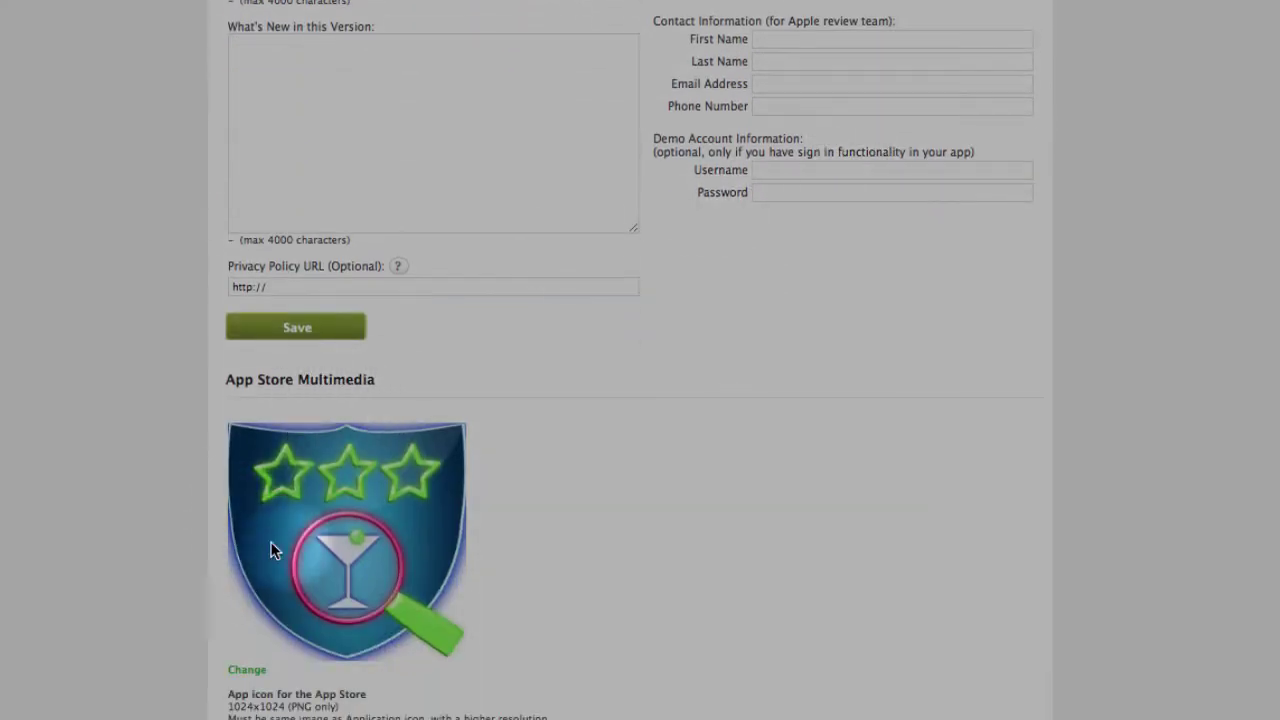
pyautogui.scroll(-4, 506, 422)
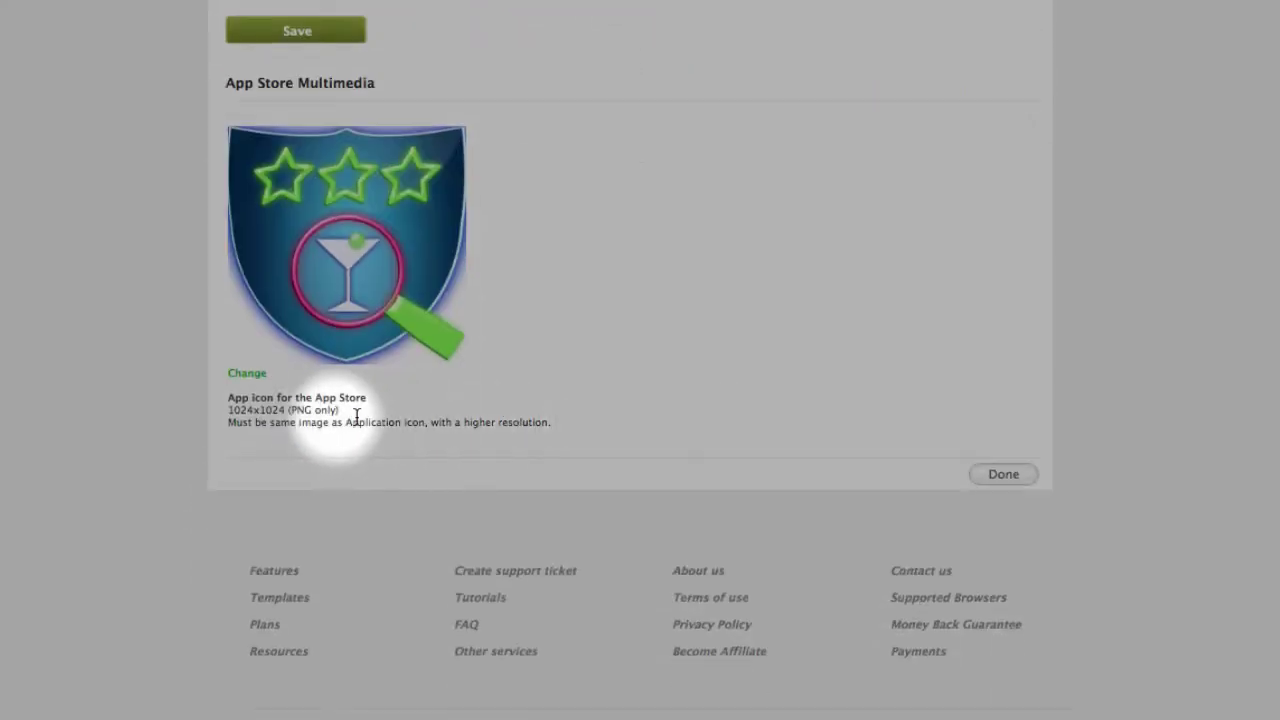
pyautogui.scroll(4, 640, 390)
pyautogui.scroll(-5, 914, 392)
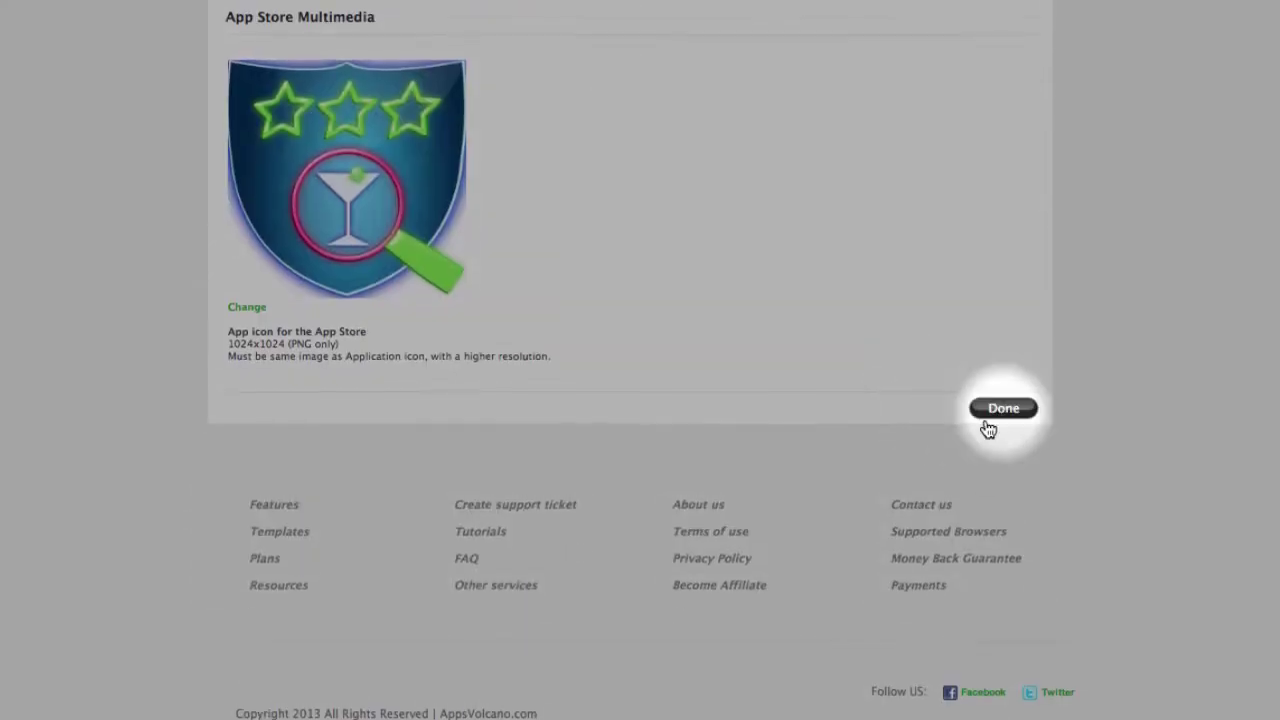
# - Close the App Store Properties, examine the application icons and splash screens under App Multimedia, and return to the dashboard
pyautogui.click(1003, 409)
pyautogui.scroll(-8, 839, 312)
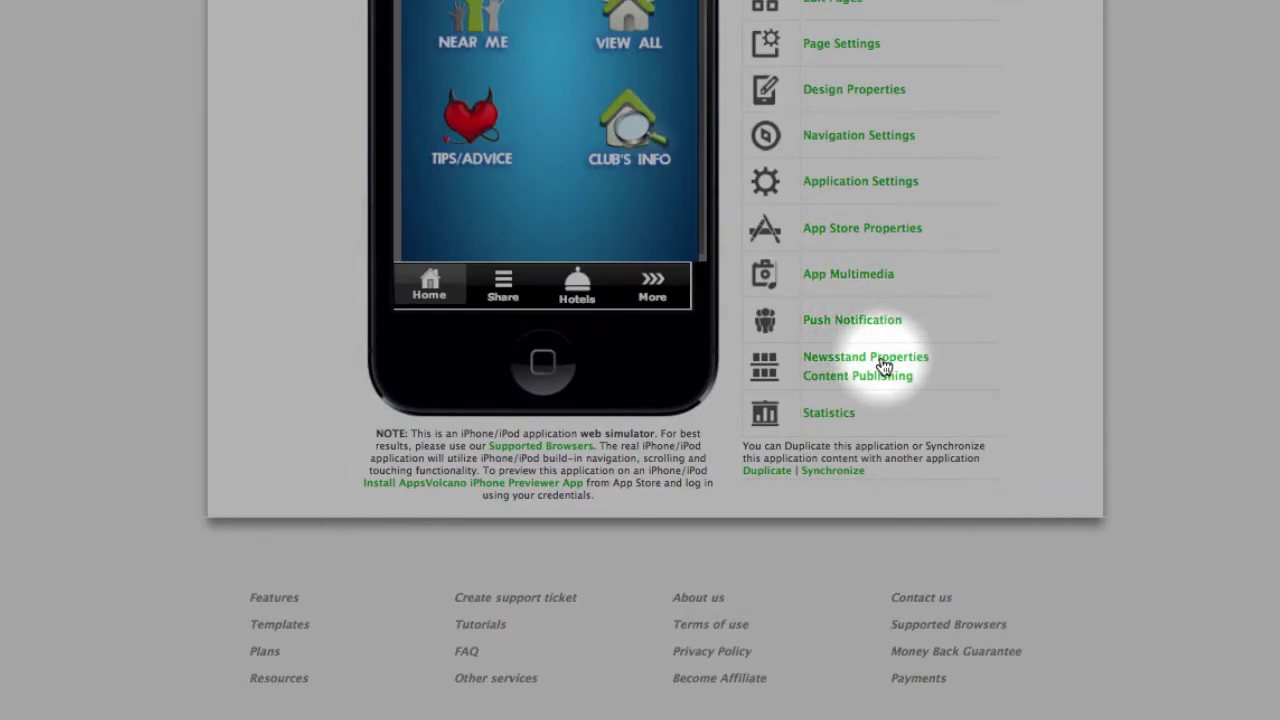
pyautogui.click(870, 278)
pyautogui.scroll(-5, 965, 280)
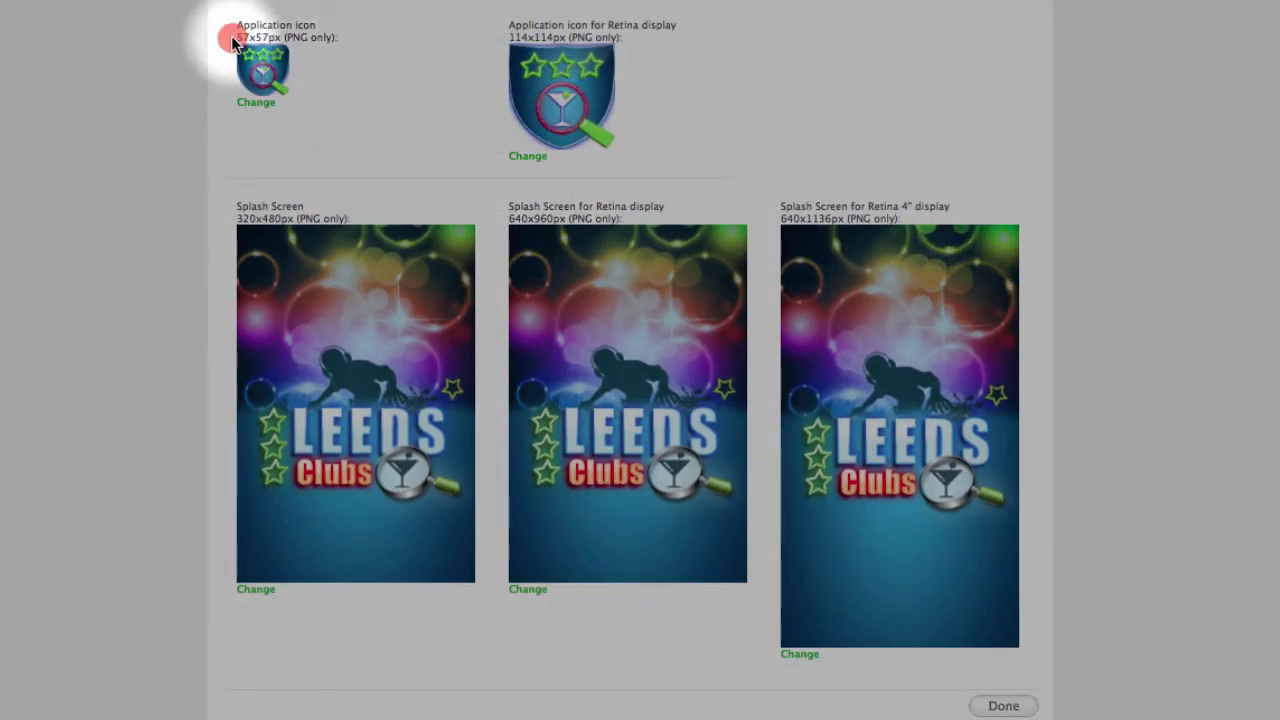
pyautogui.moveTo(285, 24); pyautogui.dragTo(495, 24)
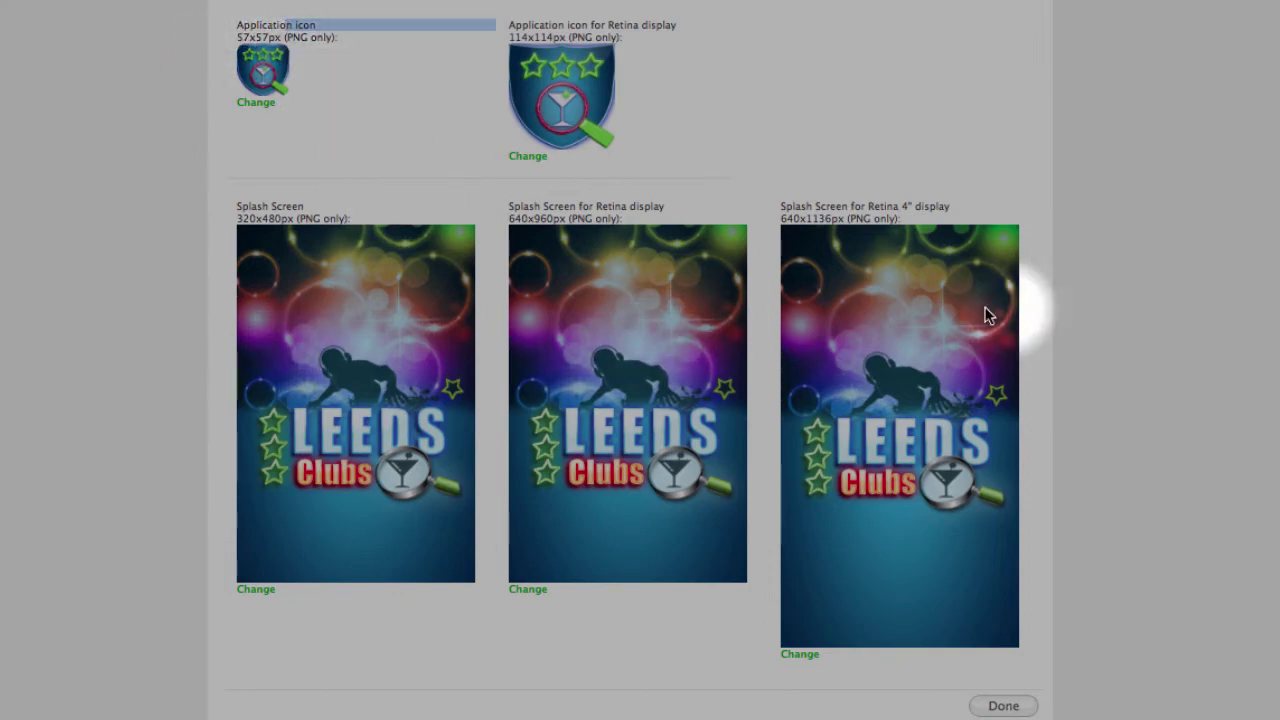
pyautogui.scroll(-4, 1074, 320)
pyautogui.click(1003, 513)
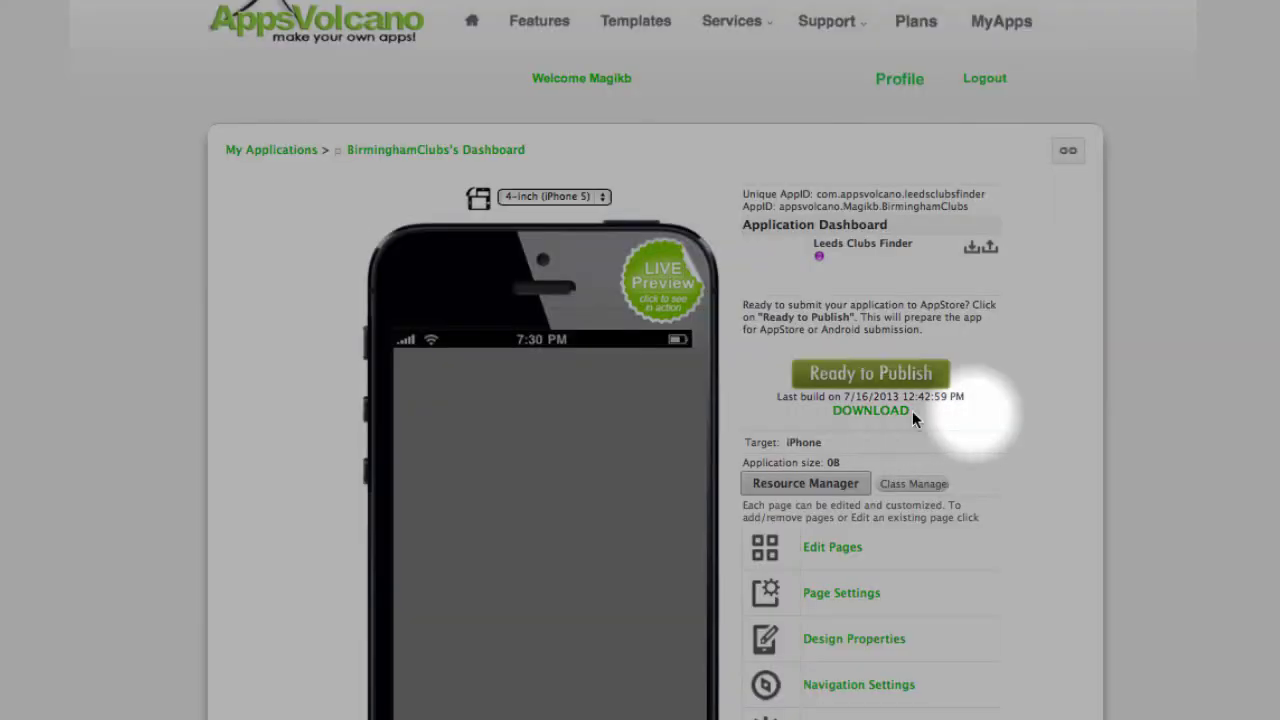
# - Open the Push Notifications page, examine the notification message, announcements page and APN certificate fields, and return to the dashboard
pyautogui.scroll(-5, 1000, 420)
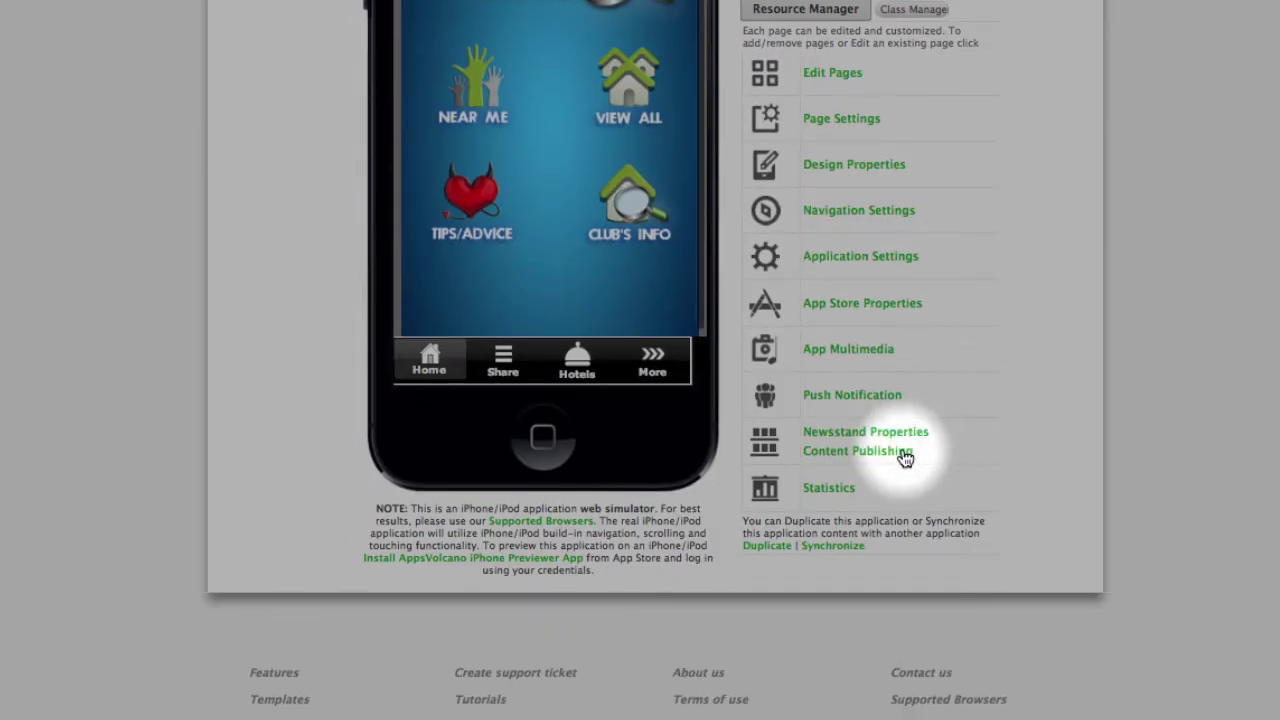
pyautogui.click(885, 397)
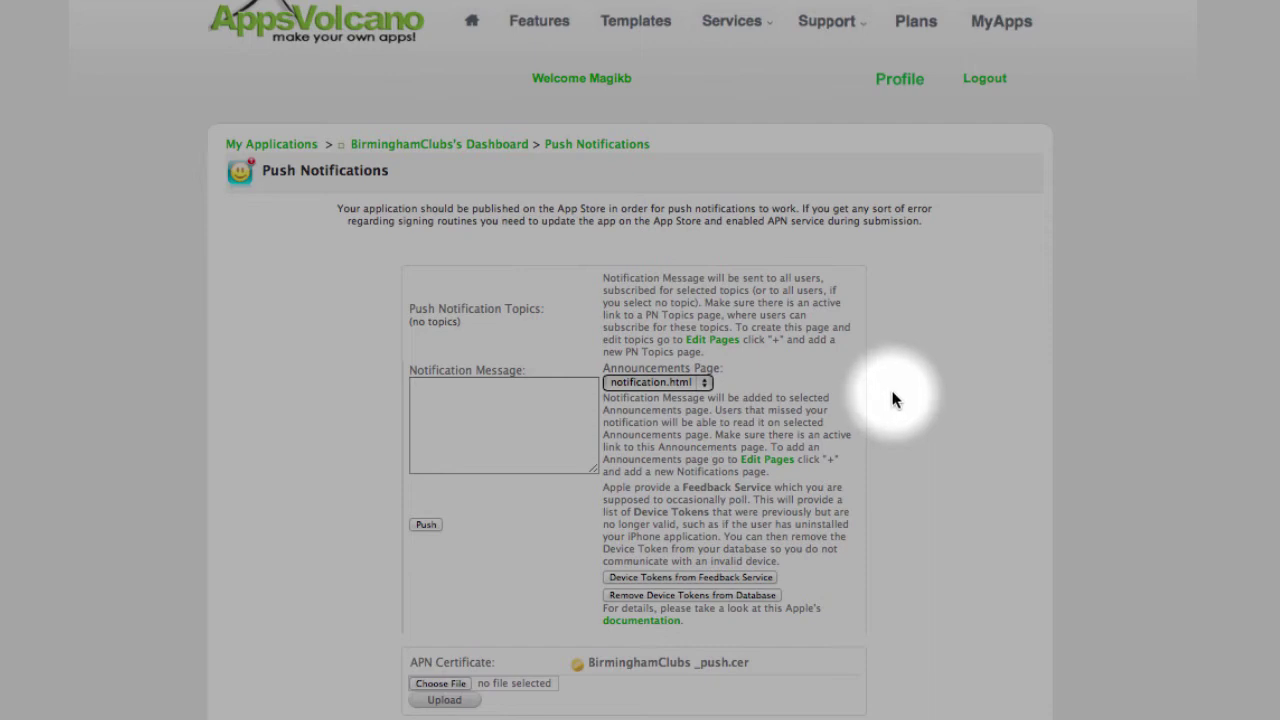
pyautogui.scroll(-3, 893, 399)
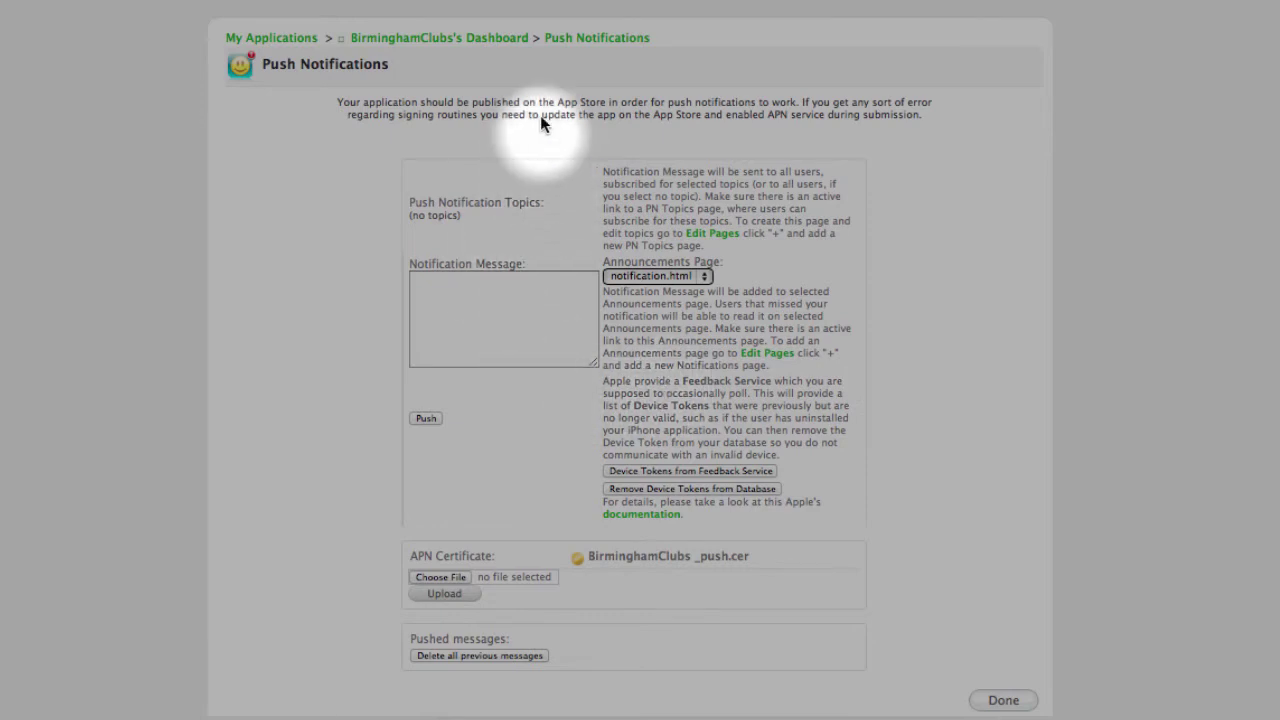
pyautogui.click(471, 314)
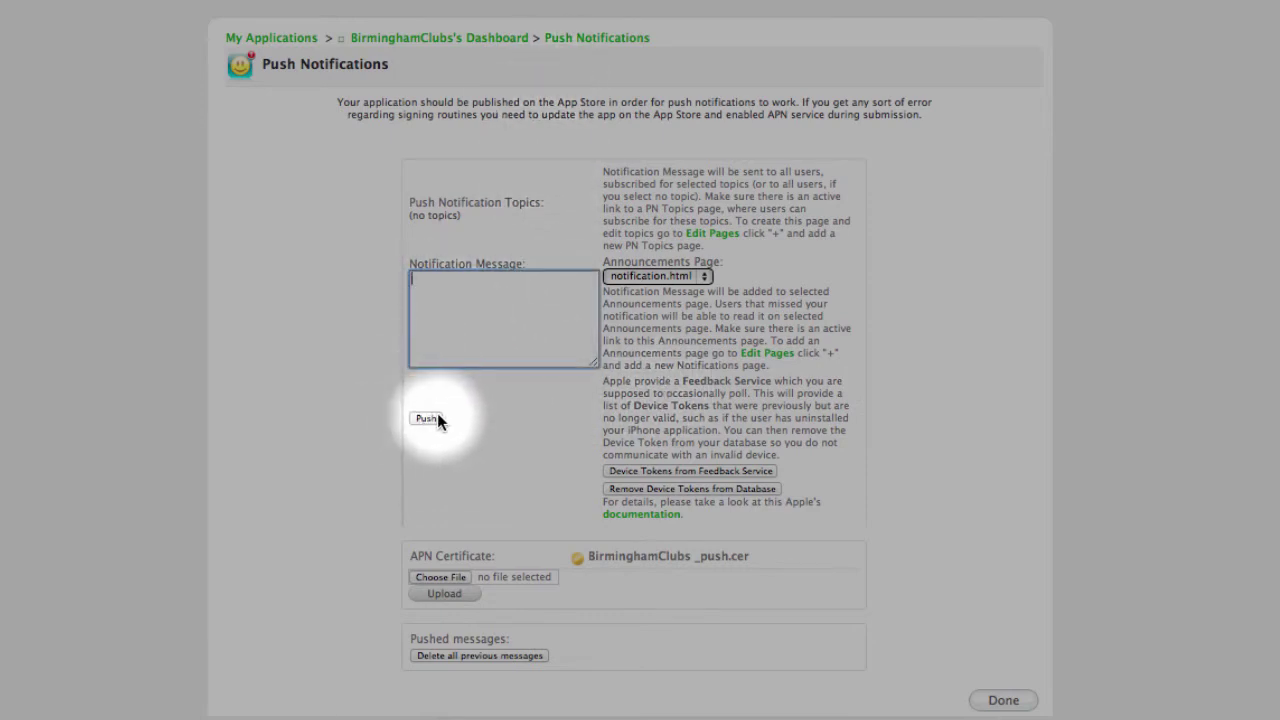
pyautogui.scroll(-2, 532, 400)
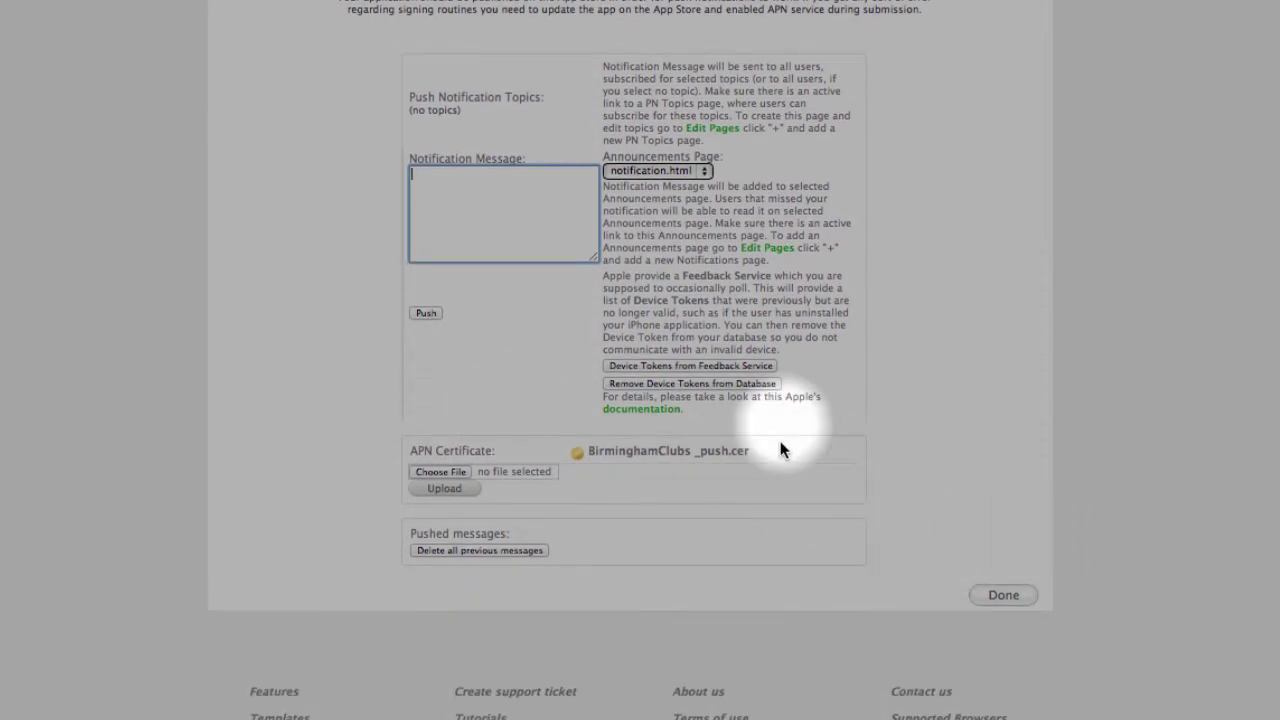
pyautogui.click(1003, 594)
# - Open the Newsstand Properties, examine the icon, binding type and binding edge options, and return to the dashboard
pyautogui.scroll(-5, 1040, 540)
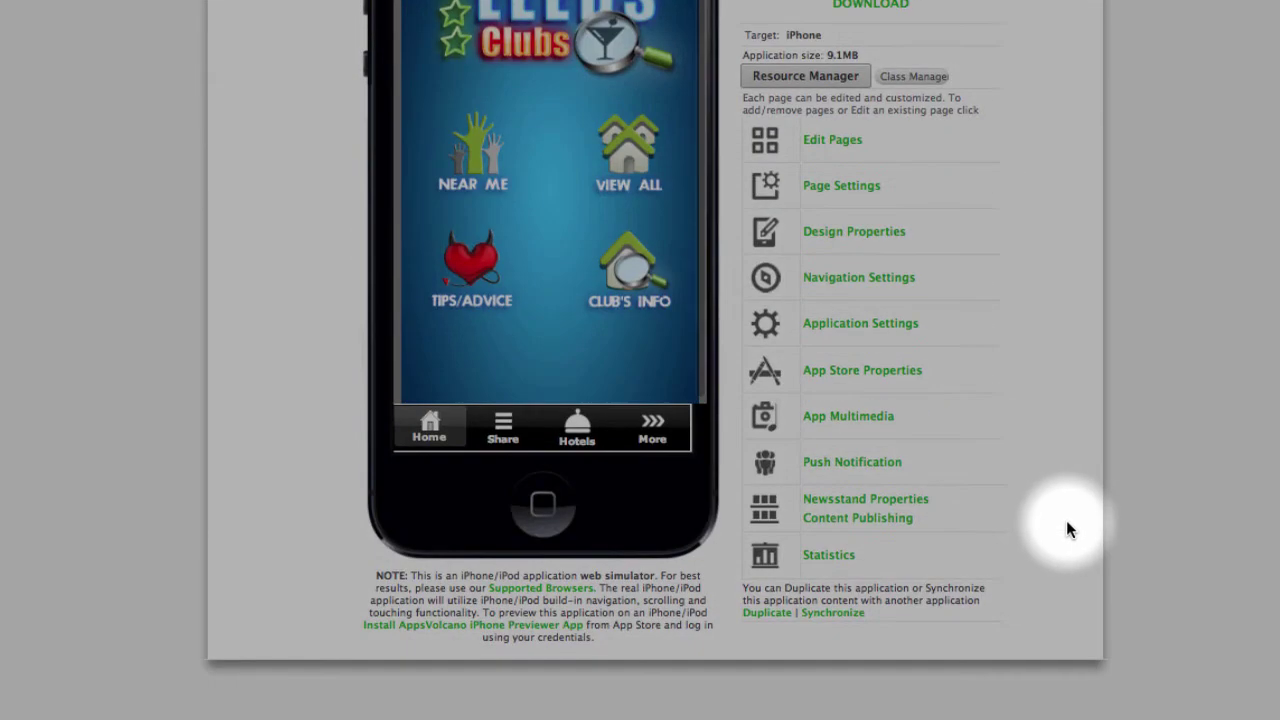
pyautogui.click(857, 506)
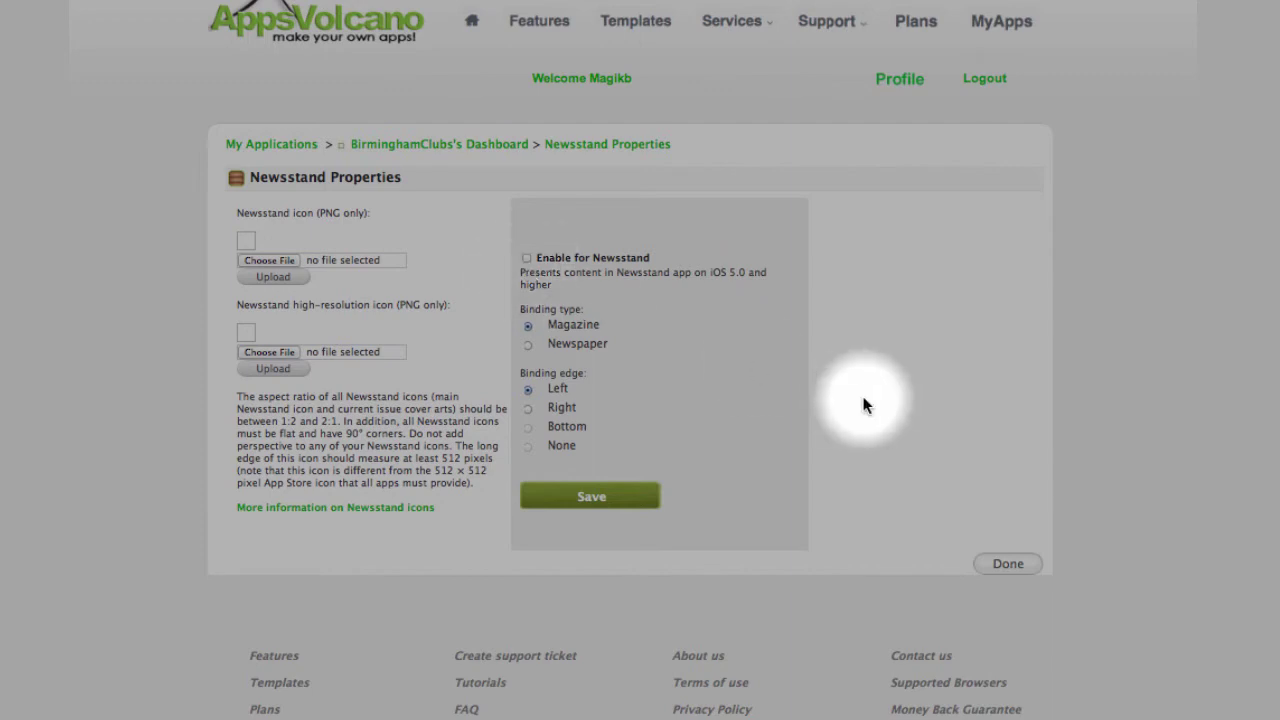
pyautogui.click(1005, 563)
# - Open the app's statistics and display the Events chart for 2013-08-01 to 2013-09-03
pyautogui.scroll(-5, 975, 488)
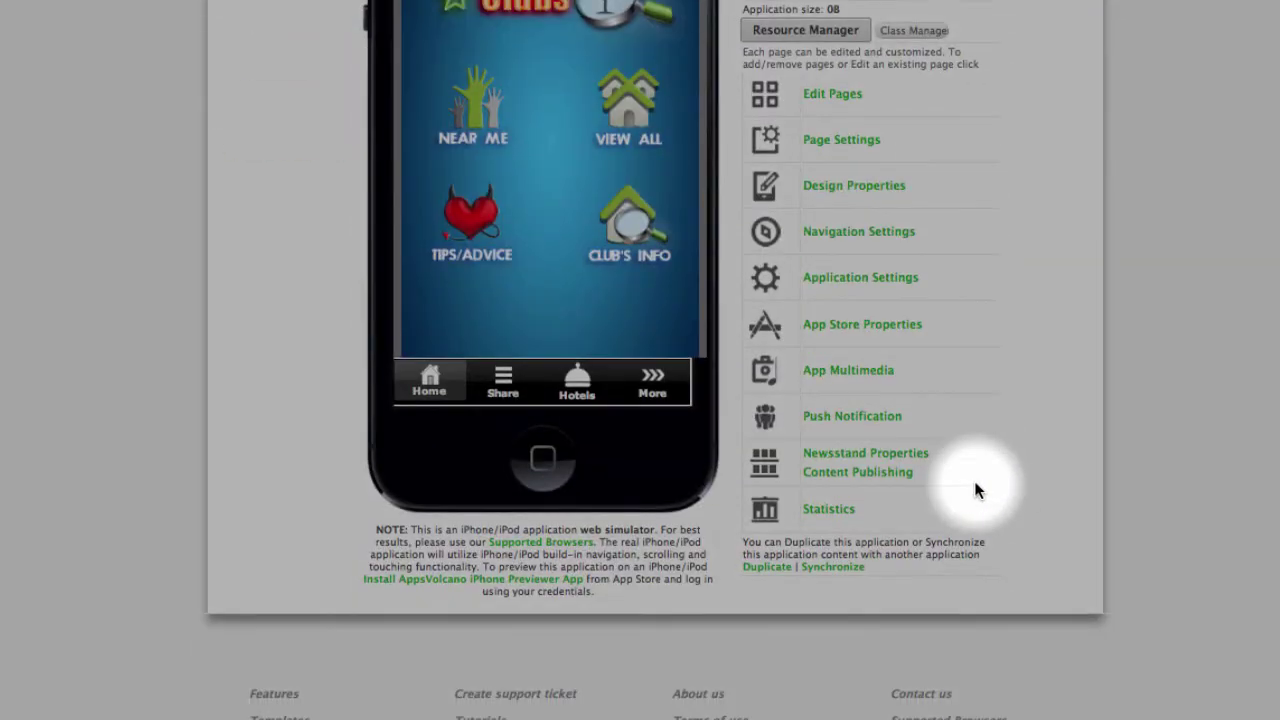
pyautogui.click(828, 502)
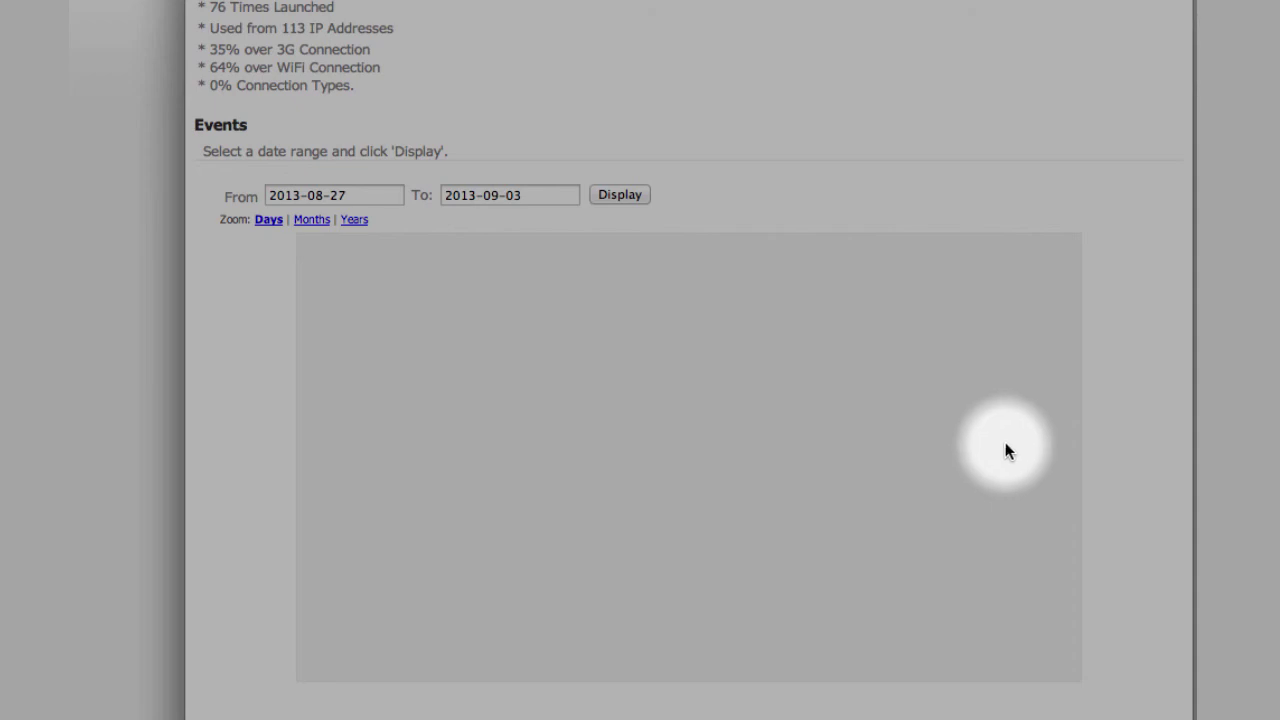
pyautogui.click(337, 200)
pyautogui.click(454, 302)
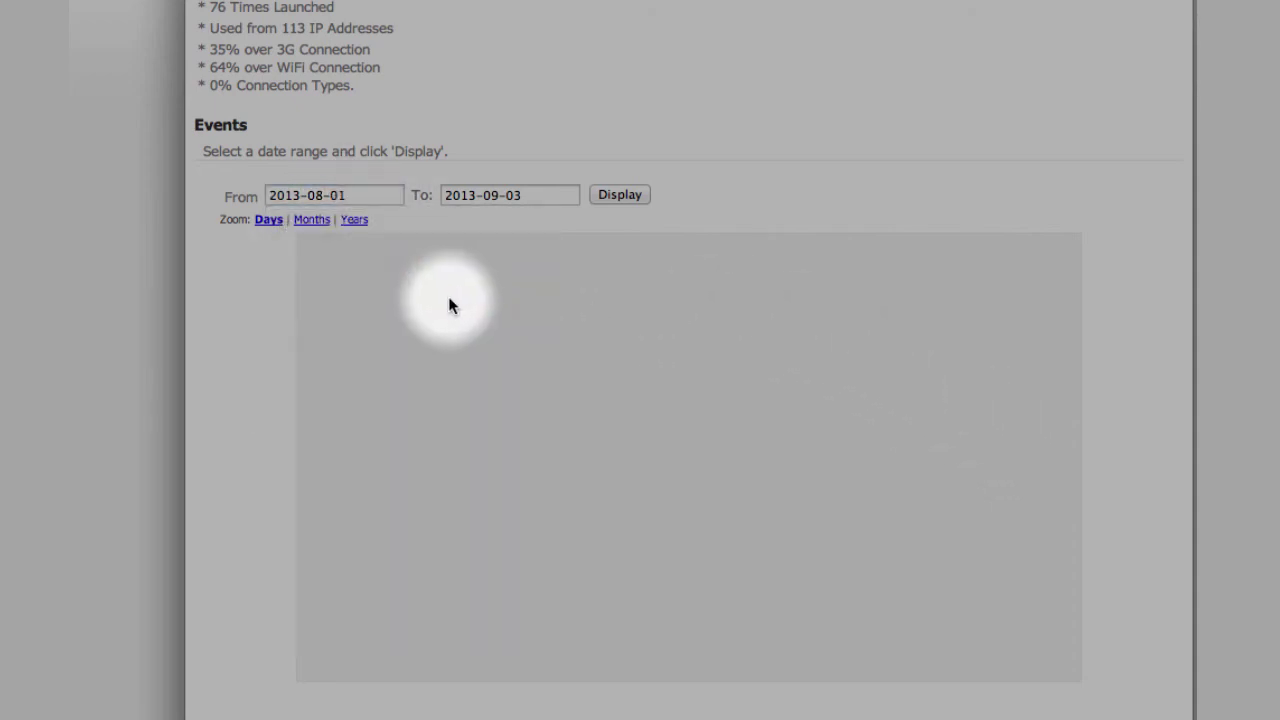
pyautogui.click(637, 198)
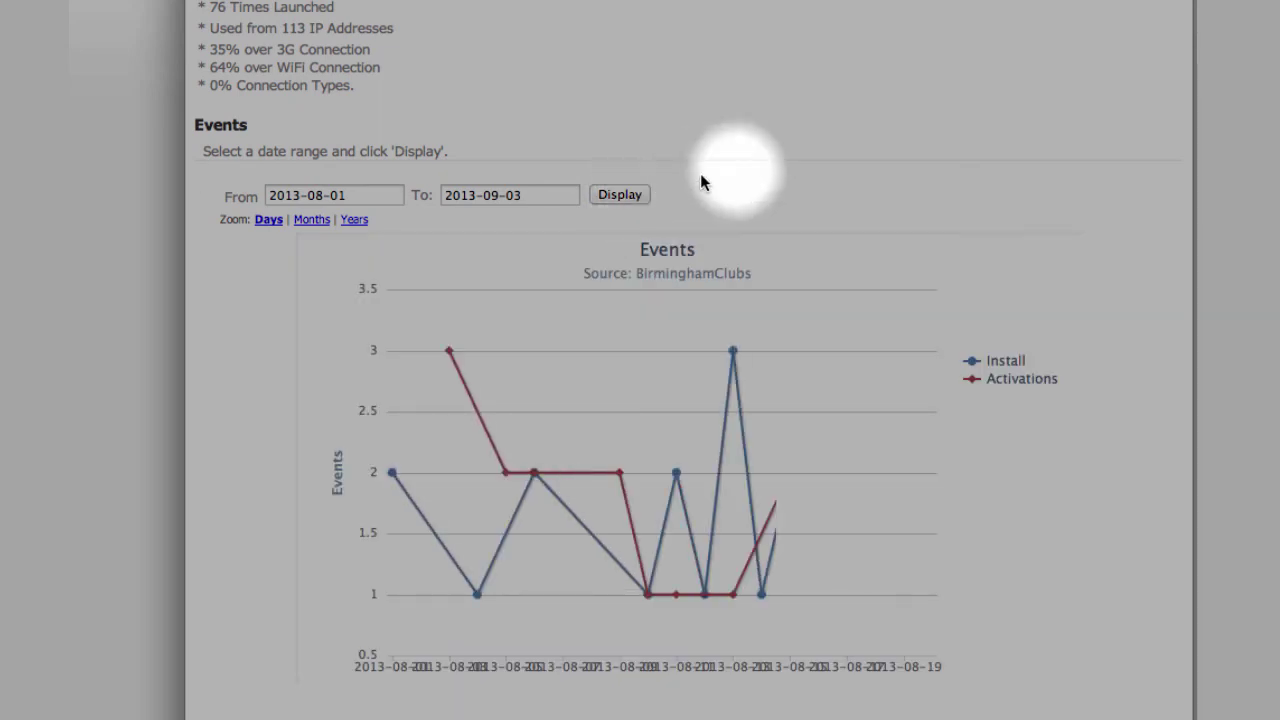
# - Examine the install and activation events and the Top 10 device tables, and close the statistics
pyautogui.scroll(-2, 826, 185)
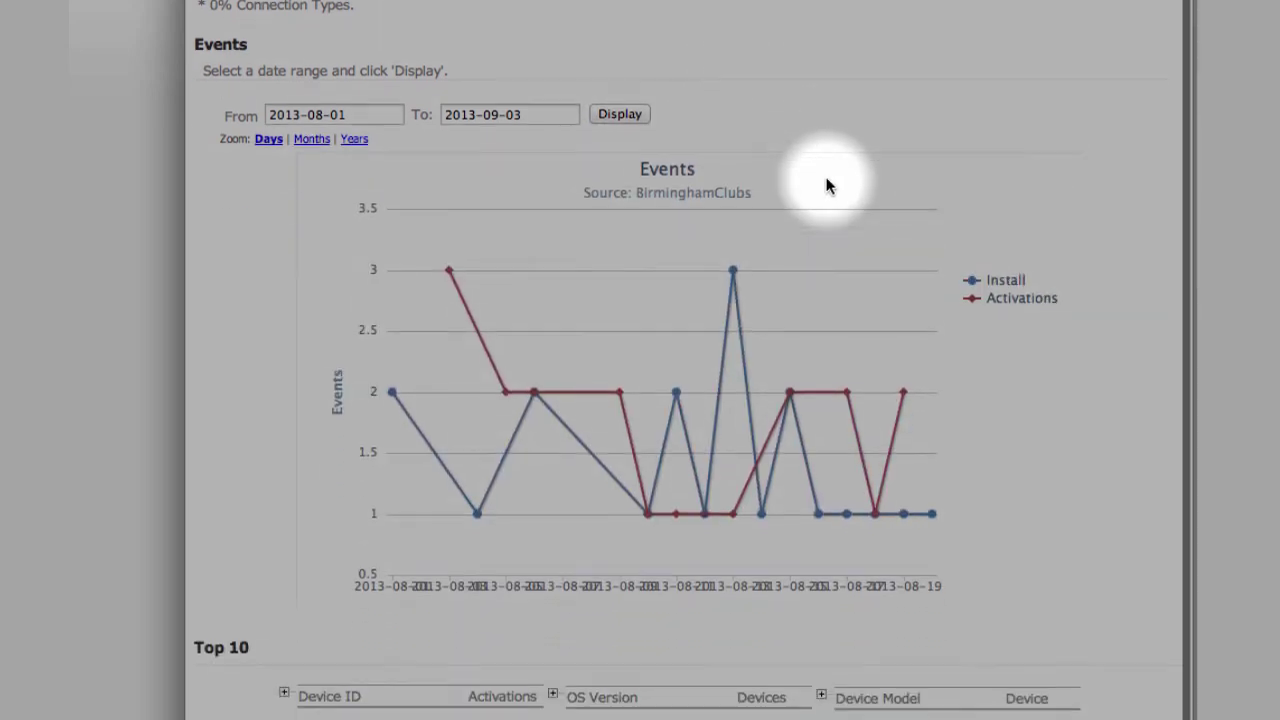
pyautogui.scroll(-1, 737, 386)
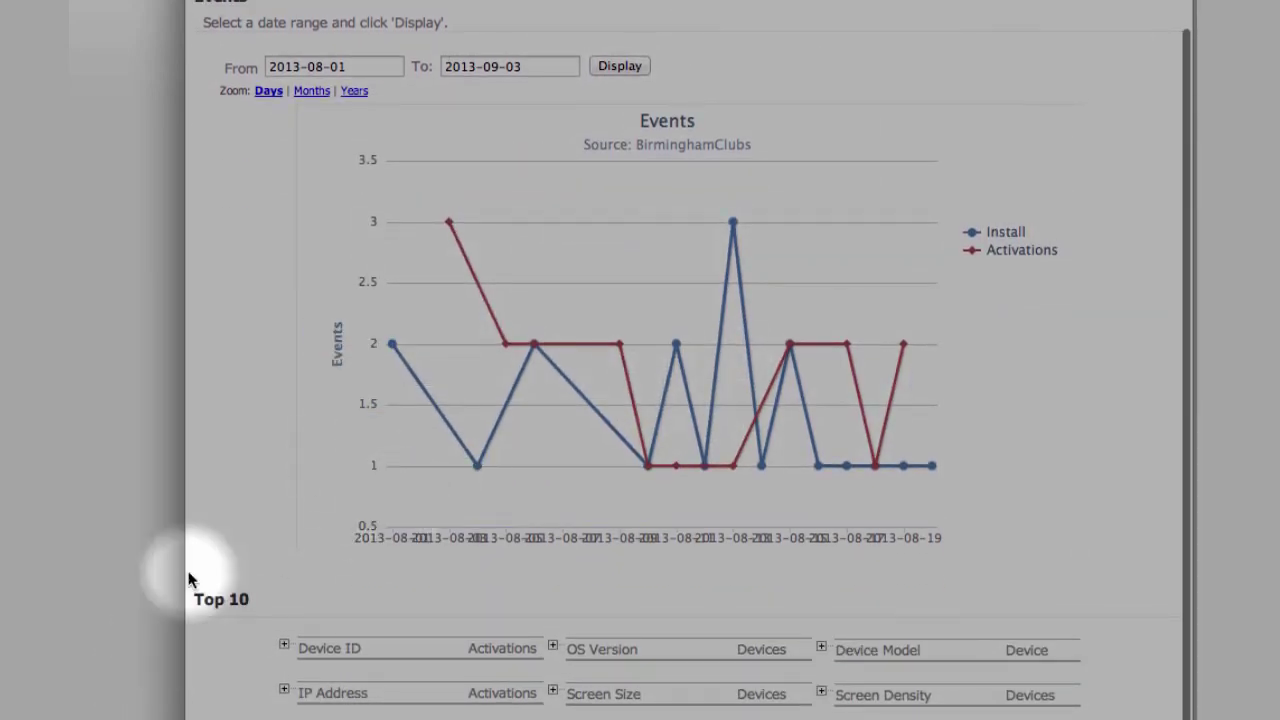
pyautogui.scroll(3, 234, 311)
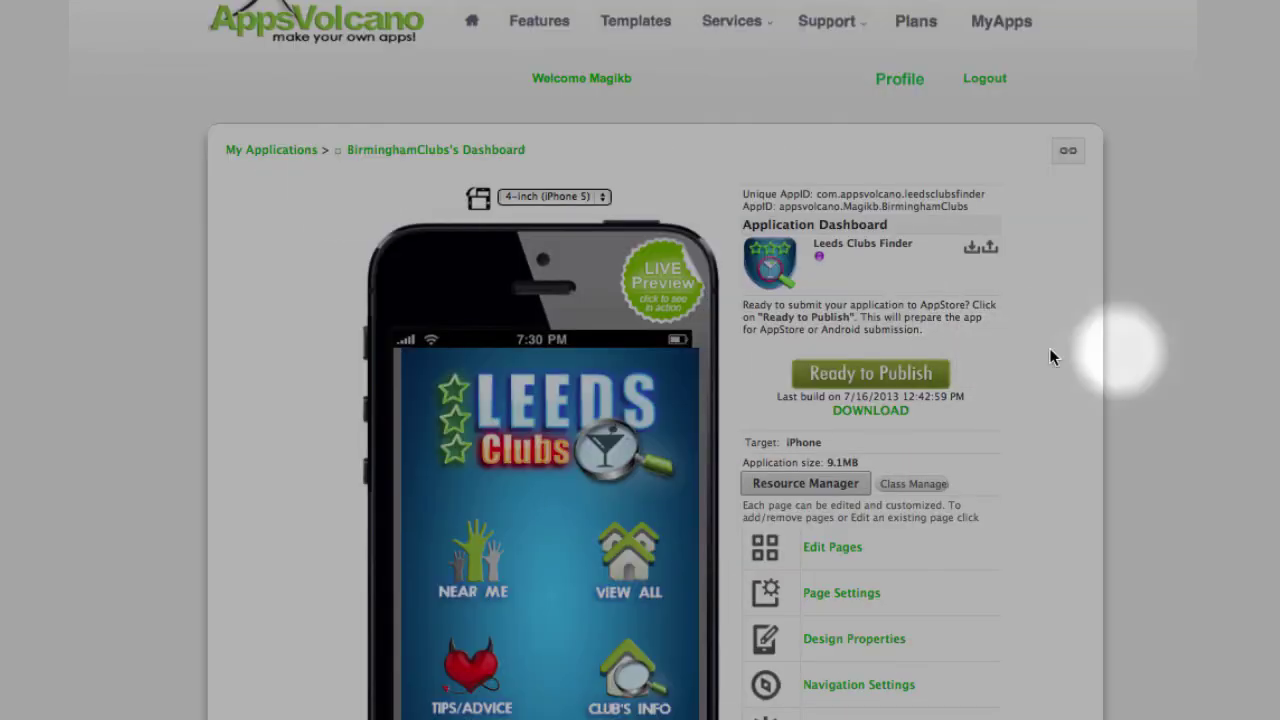
pyautogui.scroll(-8, 1125, 355)
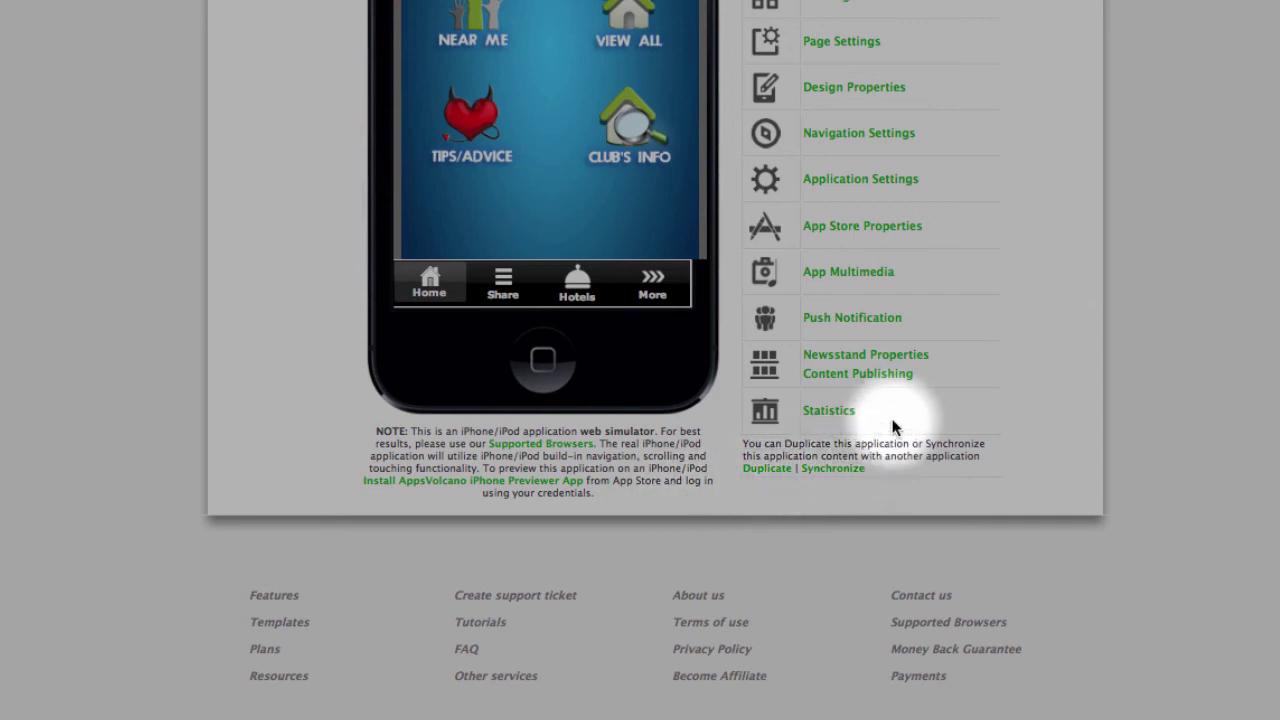
pyautogui.scroll(4, 981, 334)
pyautogui.scroll(4, 981, 326)
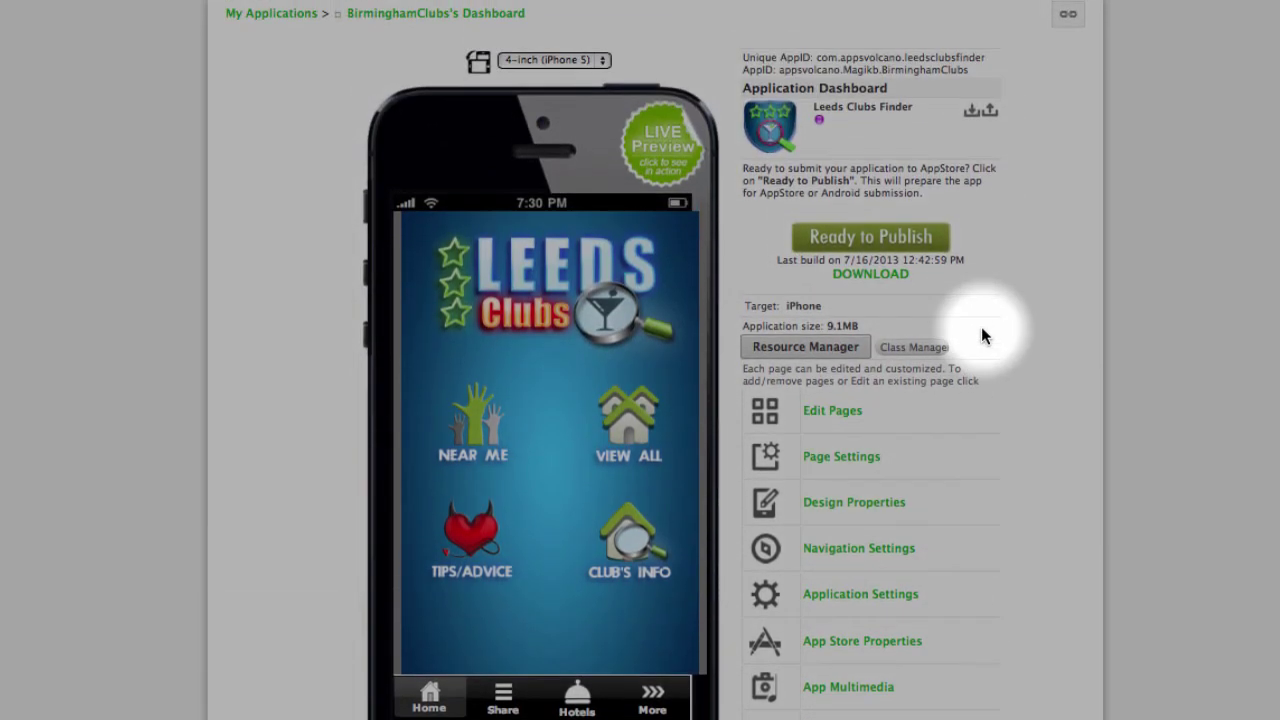